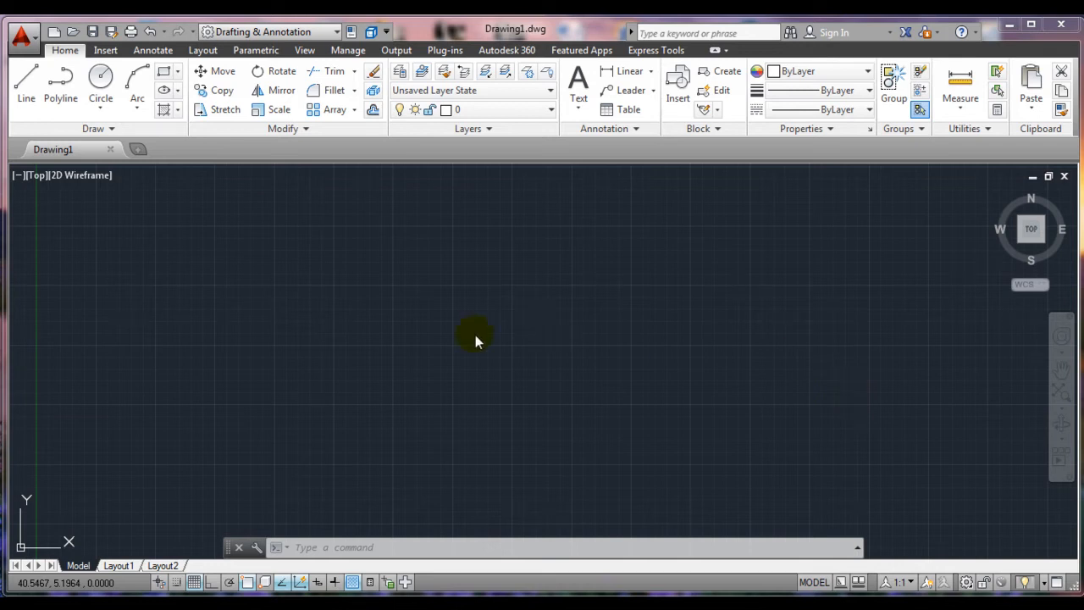
Switch to the 3D Modeling workspace and set the view to SE Isometric.
left_click(335, 33)
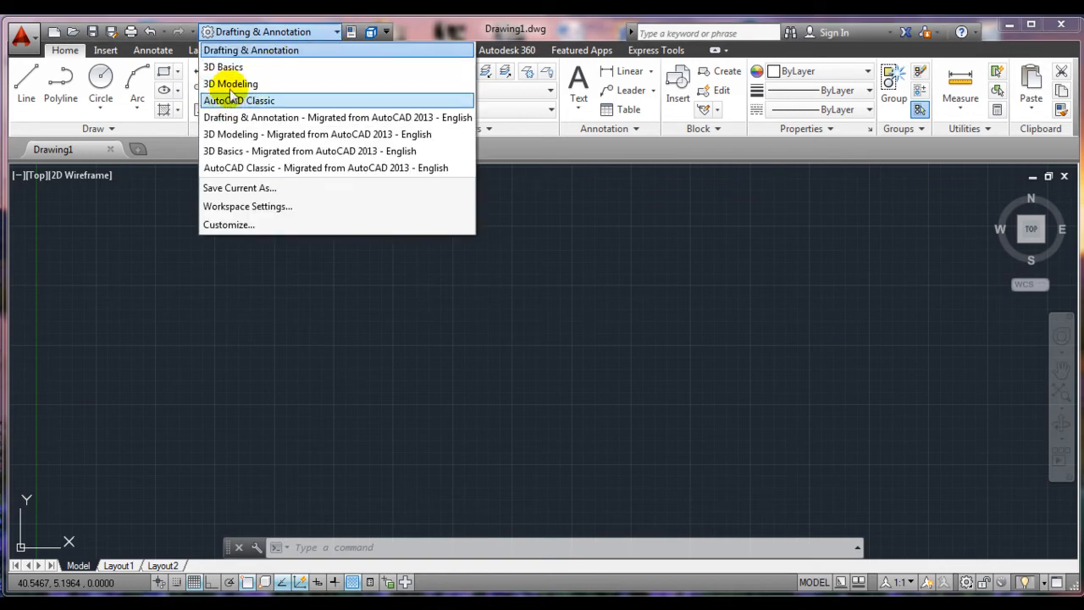
left_click(230, 84)
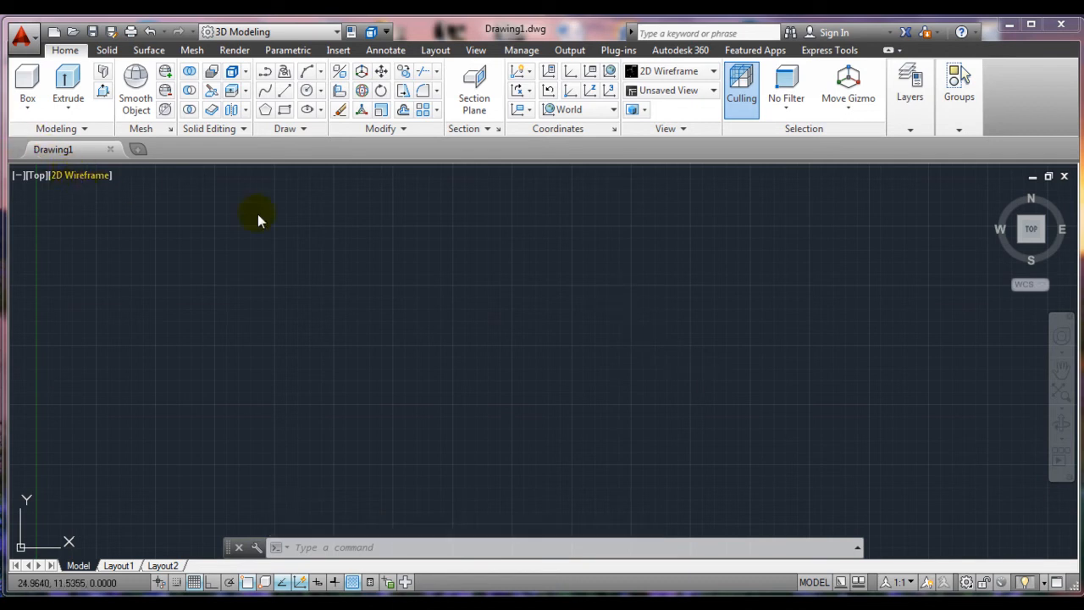
left_click(713, 93)
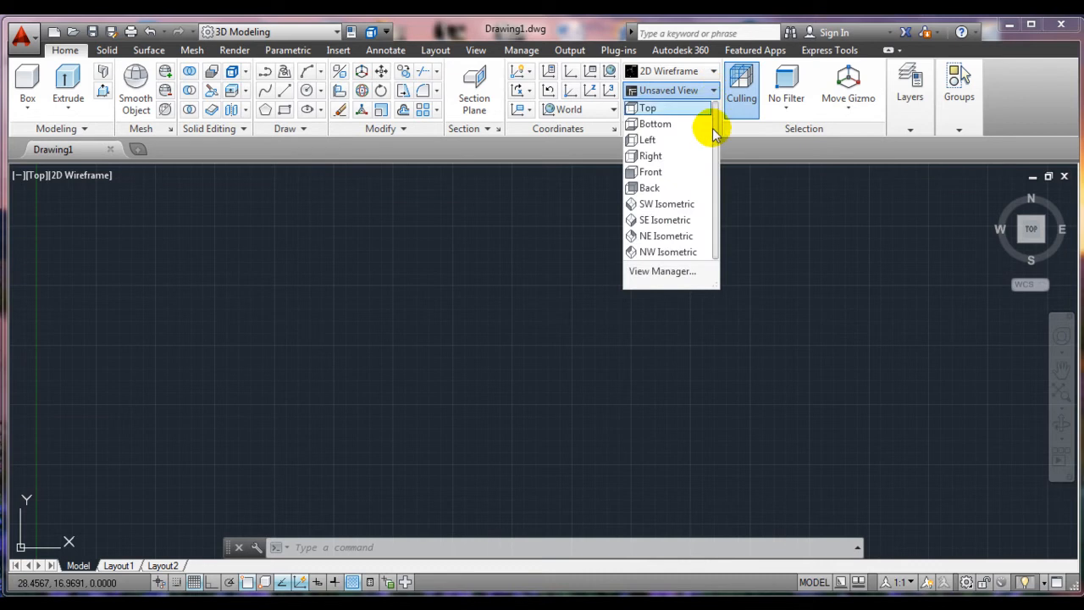
left_click(665, 222)
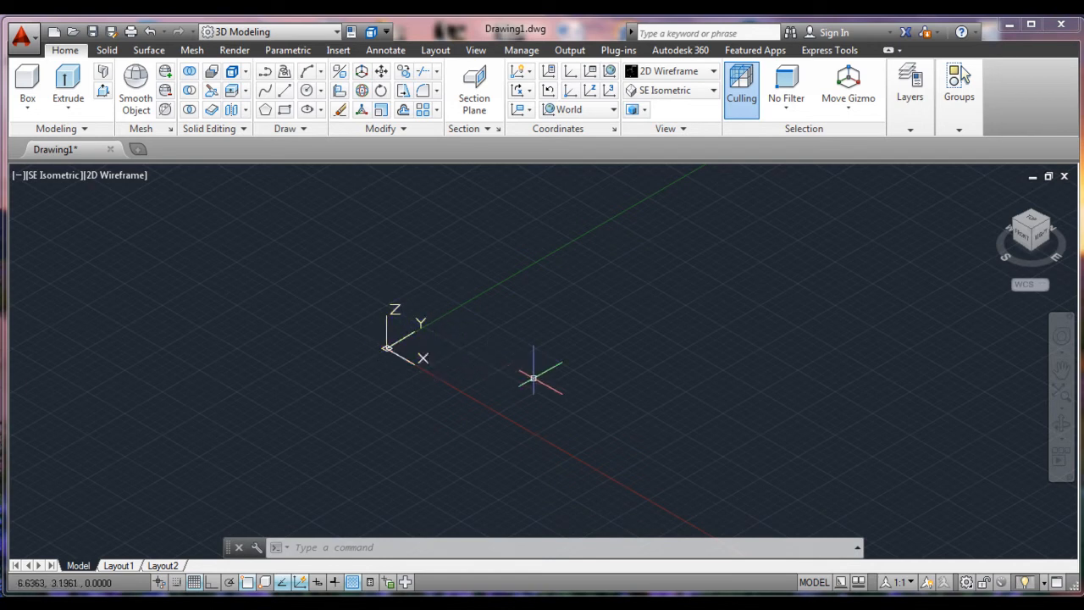
Set the UCS icon to Noorigin with UCSICON so it sits in the viewport corner.
type("u")
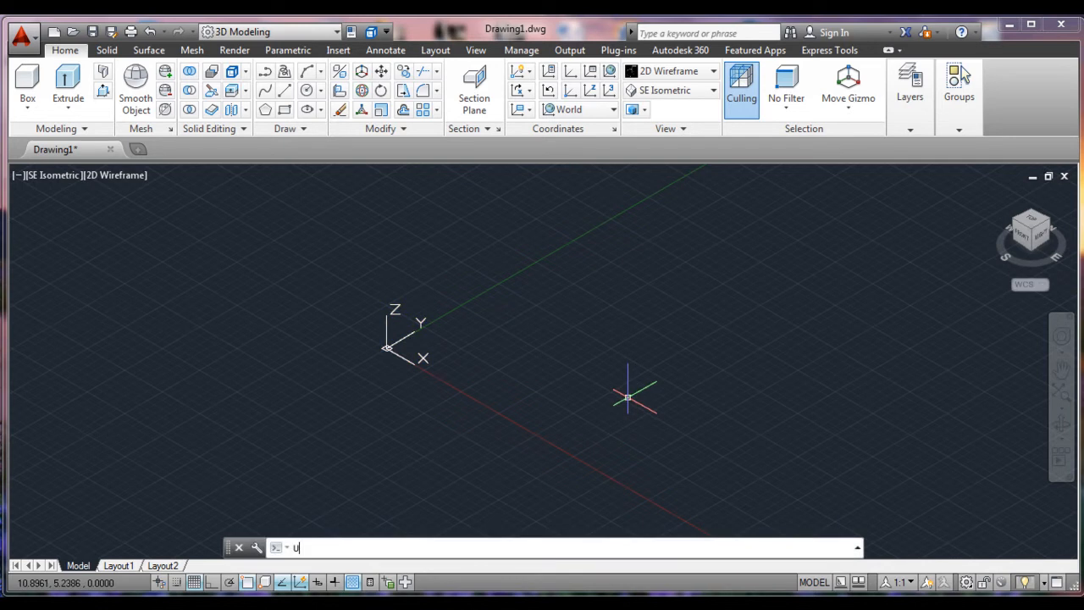
type("cs")
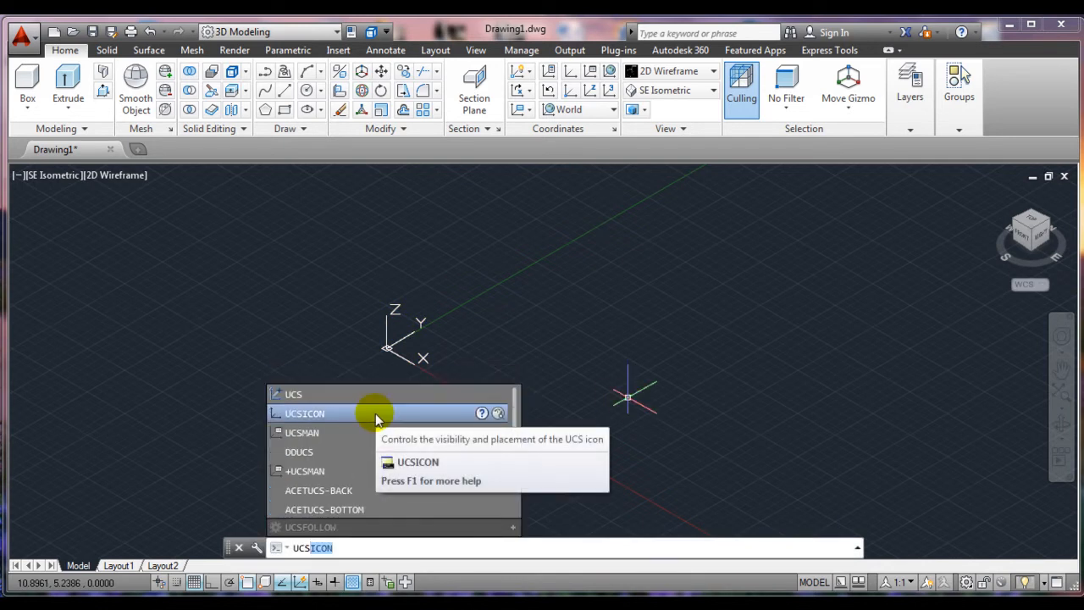
left_click(375, 413)
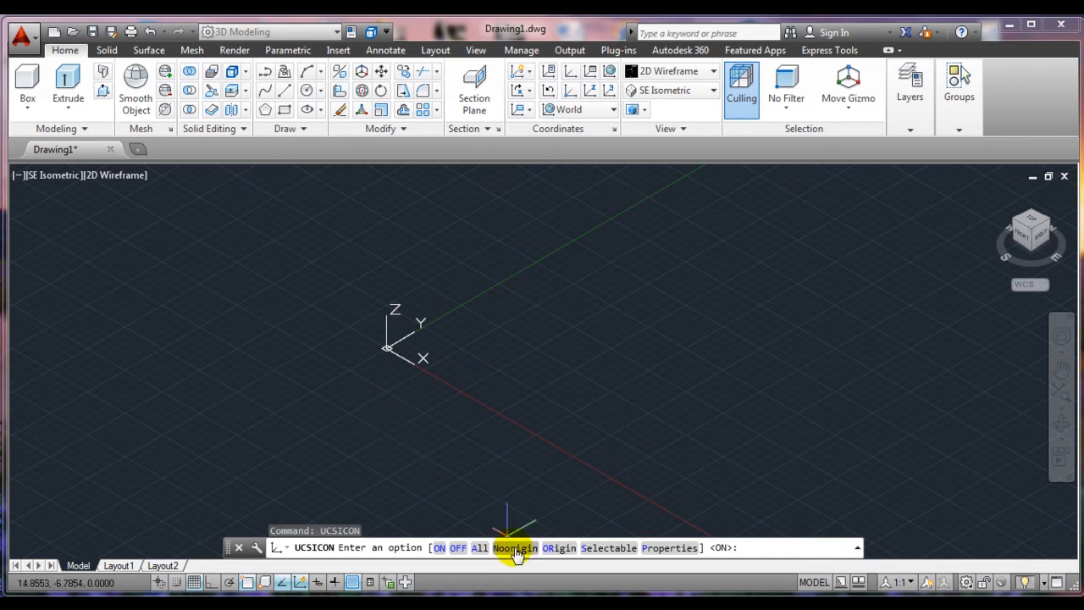
left_click(515, 548)
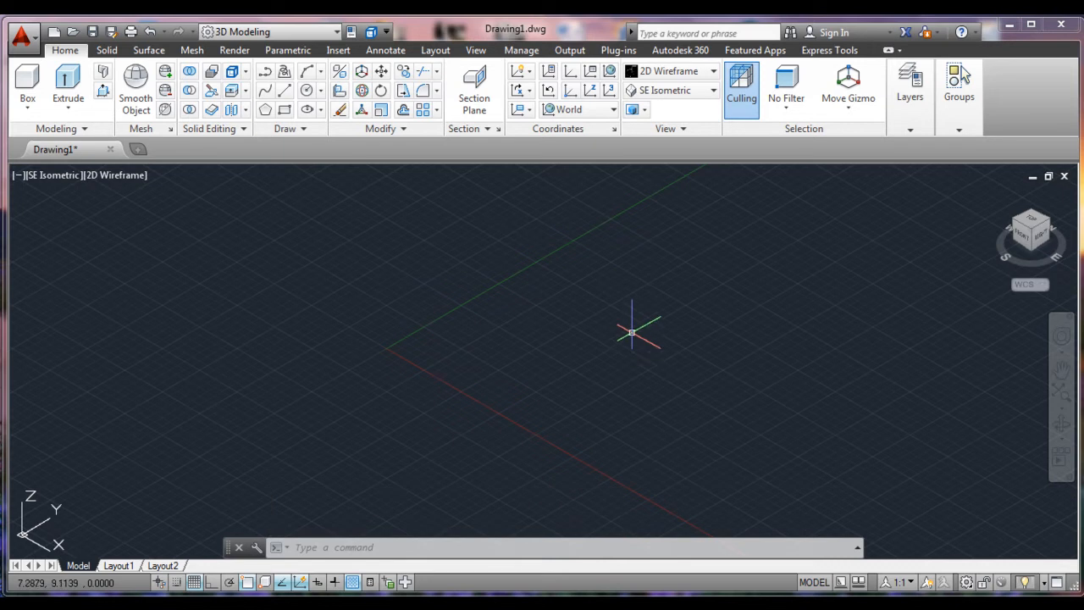
Draw an open rectangular outline of connected lines: a short stub, followed by perpendicular sides about 9.9, 21.1, 11.9 and 23.7 units long.
type("l")
key("Return")
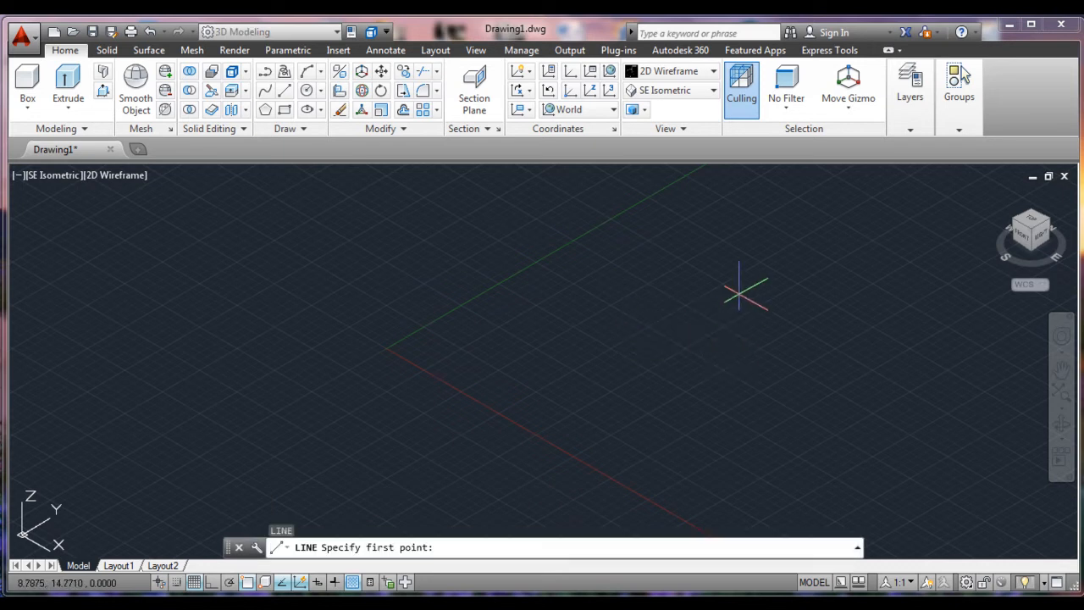
left_click(719, 279)
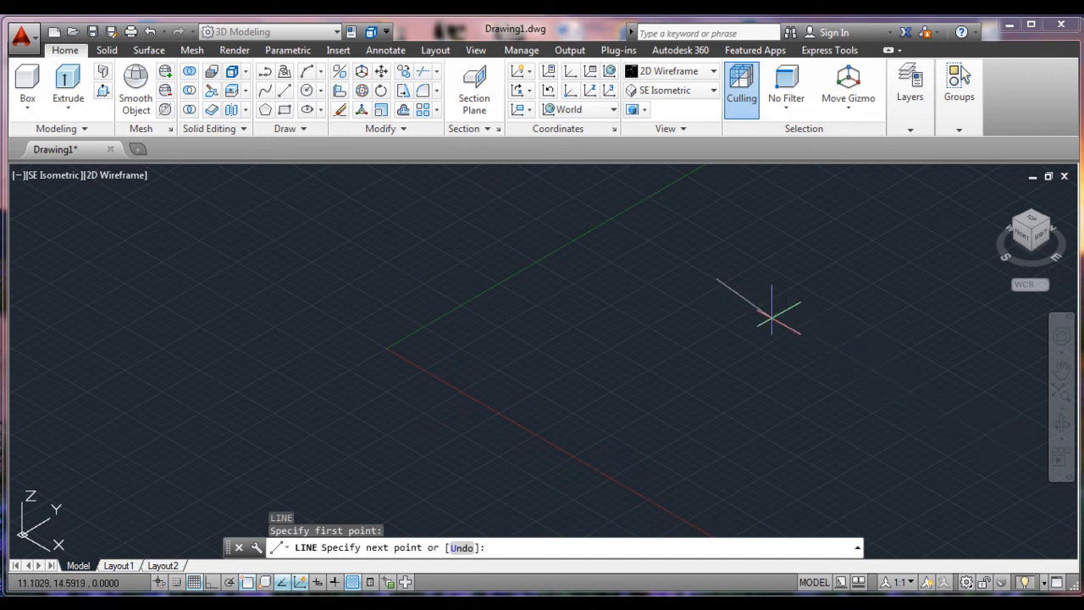
left_click(776, 311)
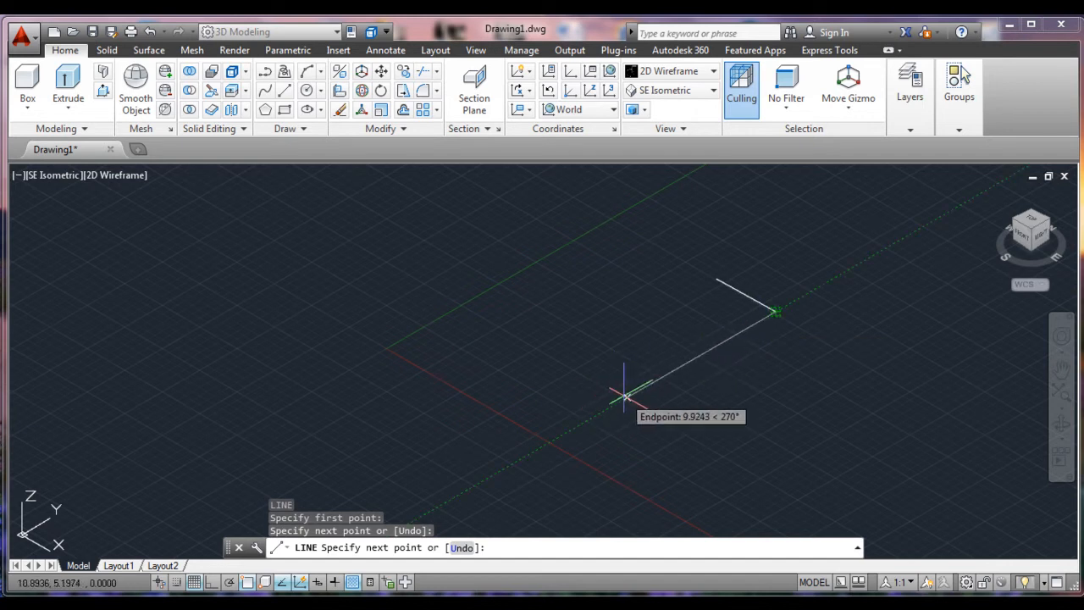
left_click(626, 396)
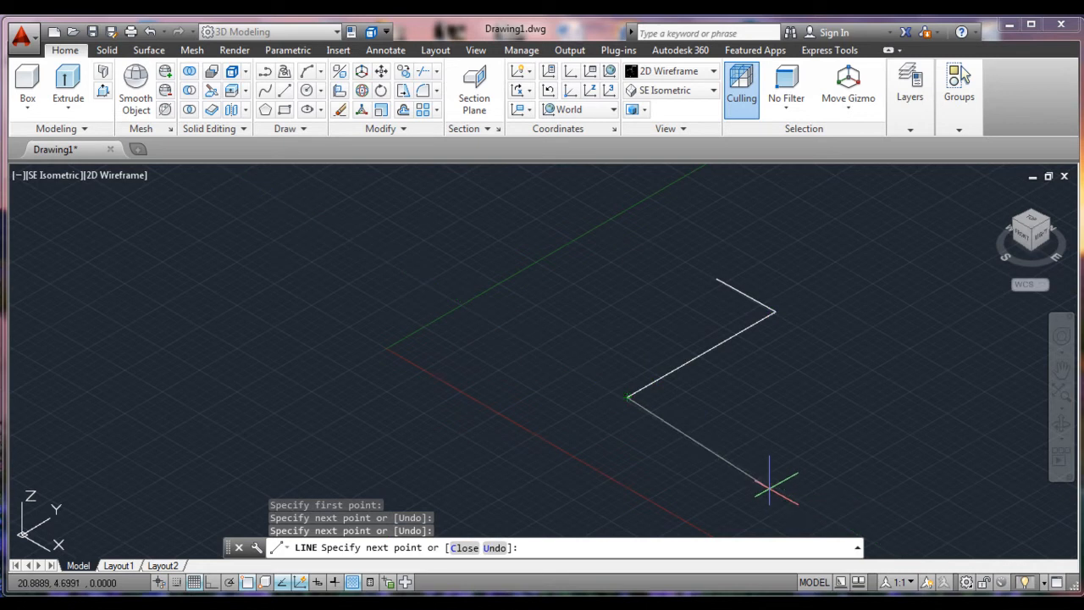
mouse_move(820, 514)
middle_mouse_down()
mouse_move(629, 347)
mouse_move(630, 383)
middle_mouse_up()
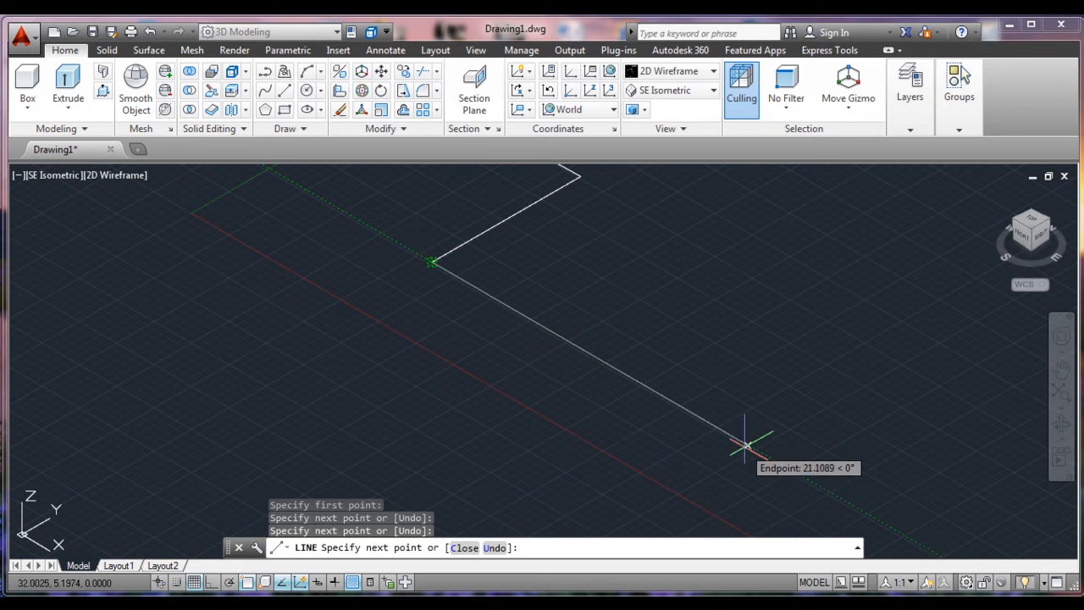
left_click(745, 443)
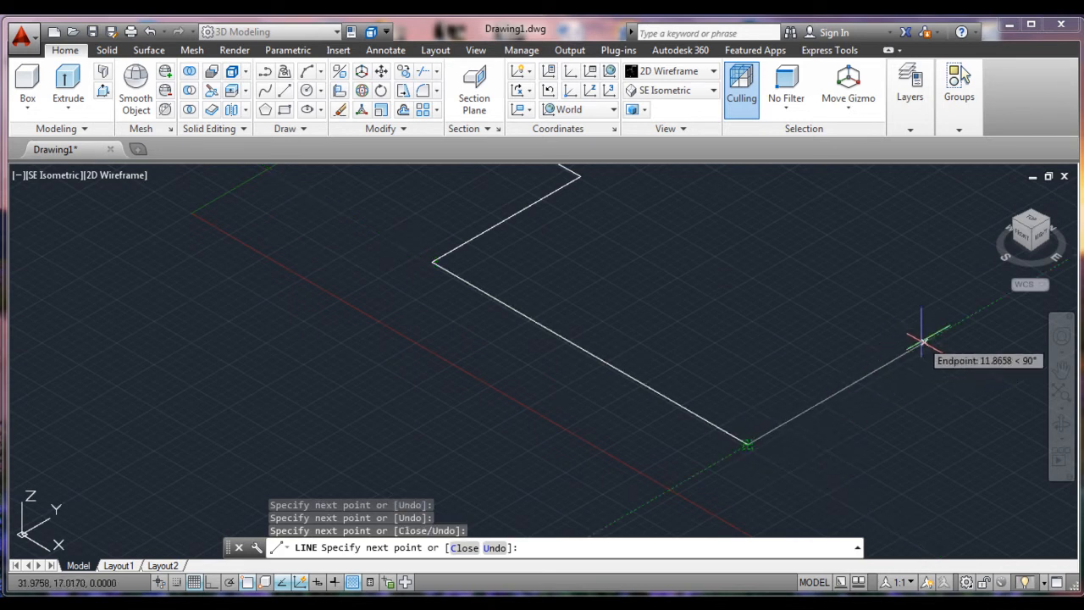
left_click(923, 345)
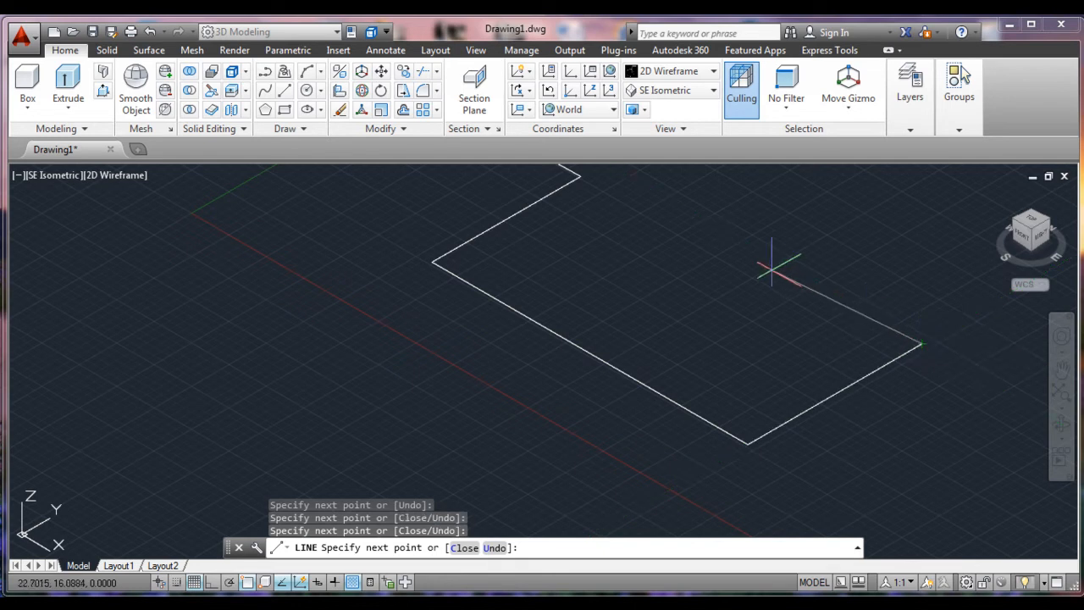
middle_click_drag(663, 226, 780, 326)
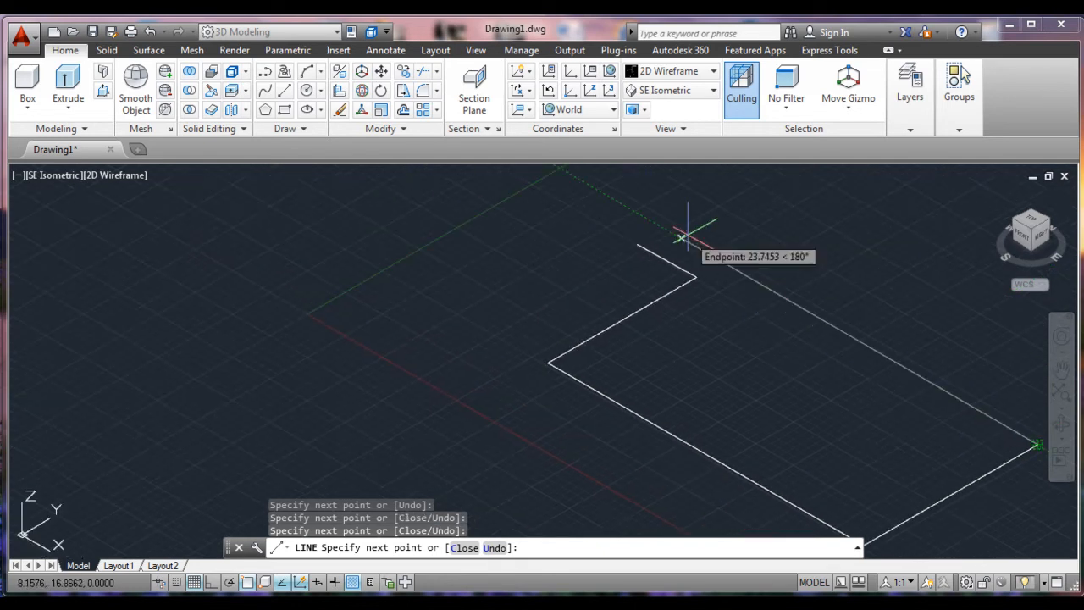
left_click(682, 237)
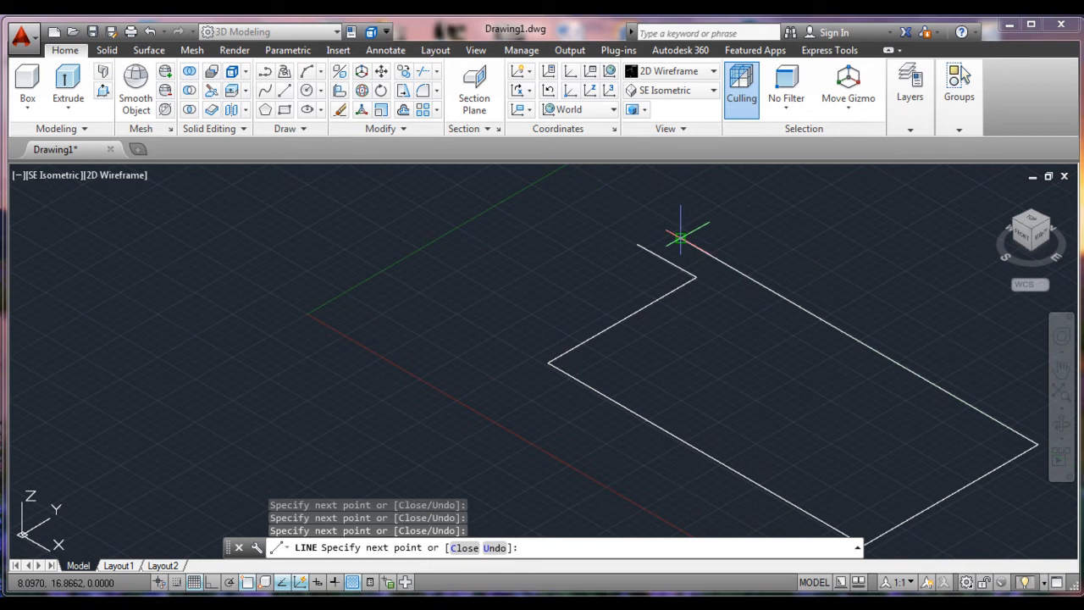
key("Return")
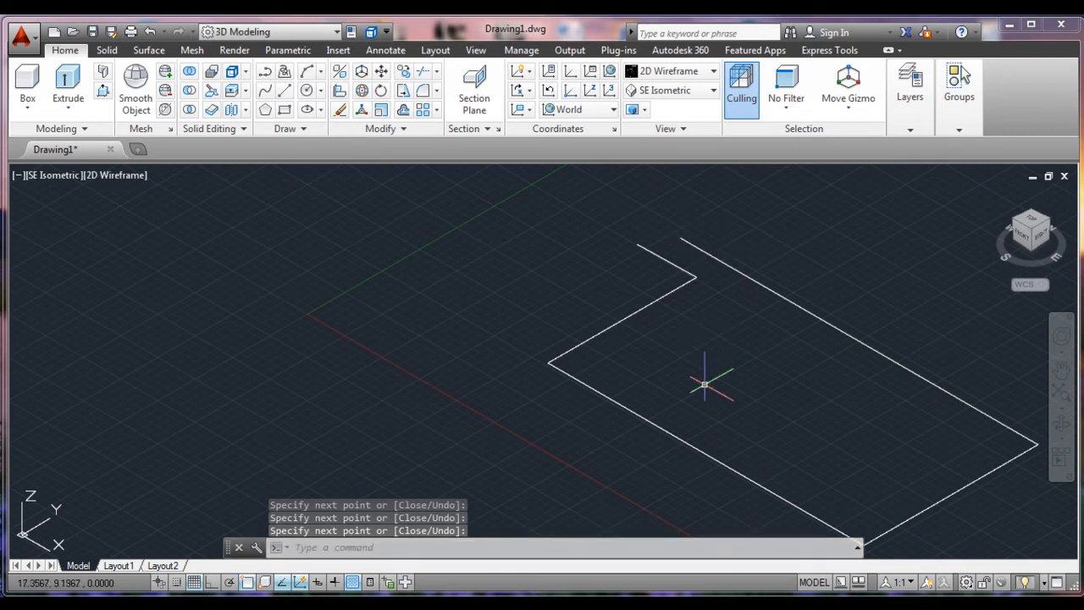
Extend the outline's shorter end line, the one attached to the stub, to meet the 23.7-unit side.
type("EXTEND")
key("Return")
left_click(785, 257)
left_click(755, 299)
key("Return")
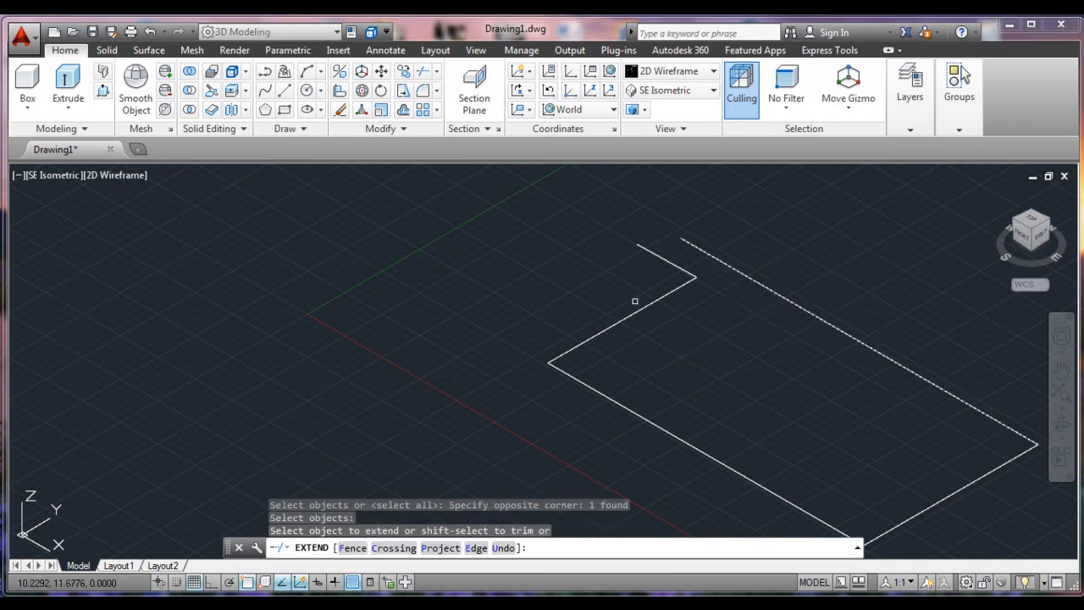
left_click(634, 313)
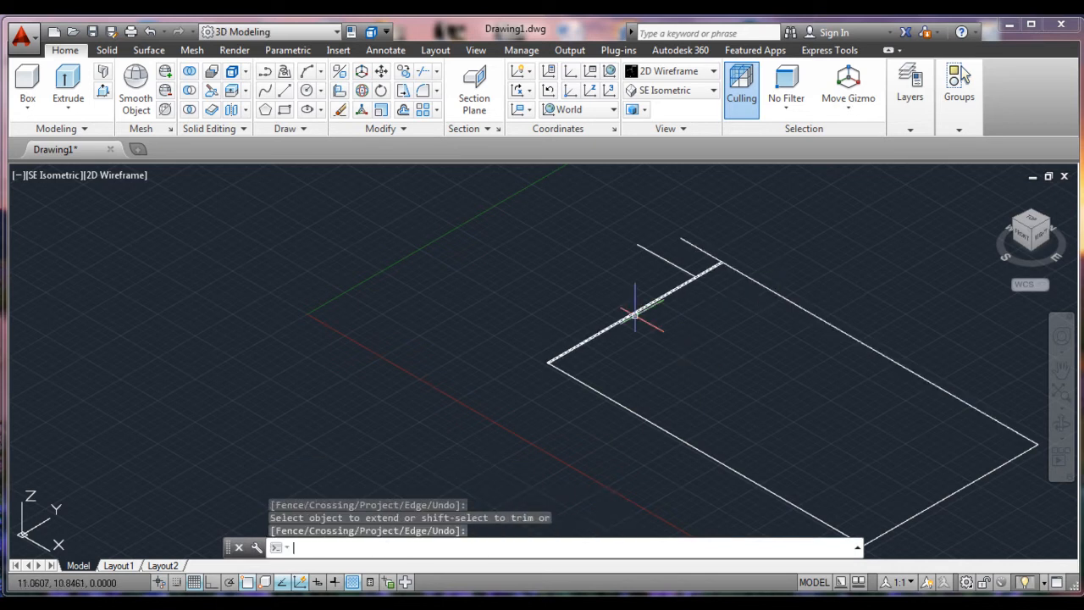
Trim the long side's overhang beyond the extended end line.
type("TRIM")
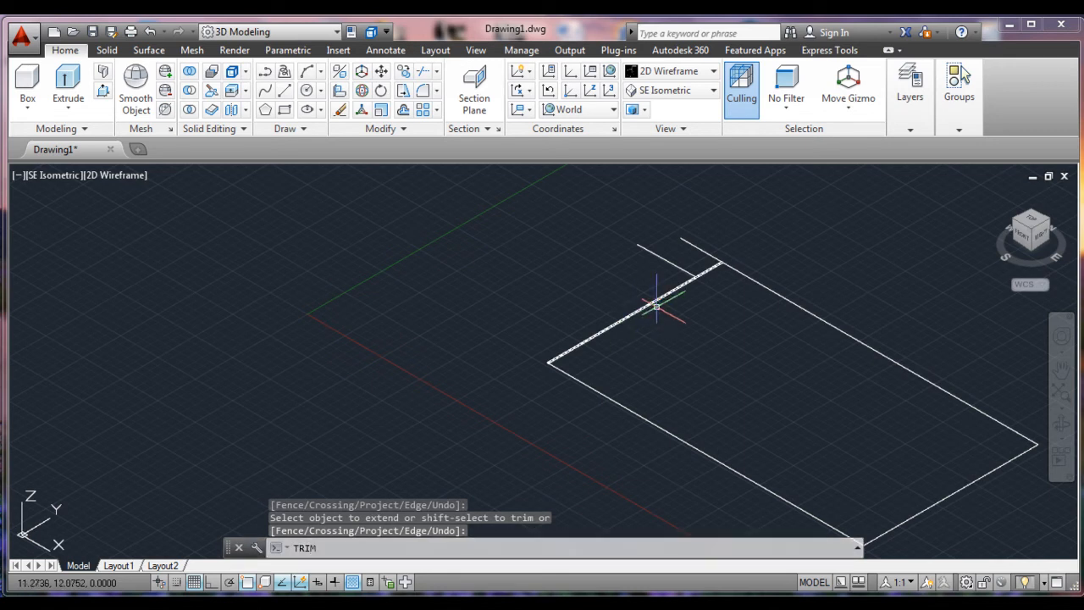
key("Return")
left_click(705, 271)
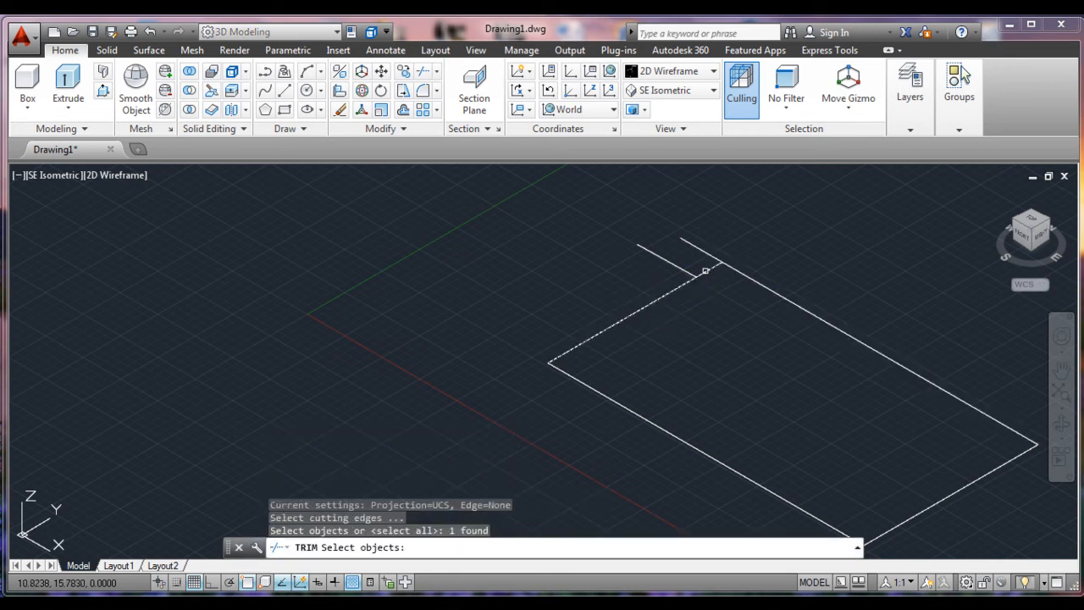
key("Return")
left_click(700, 251)
key("Return")
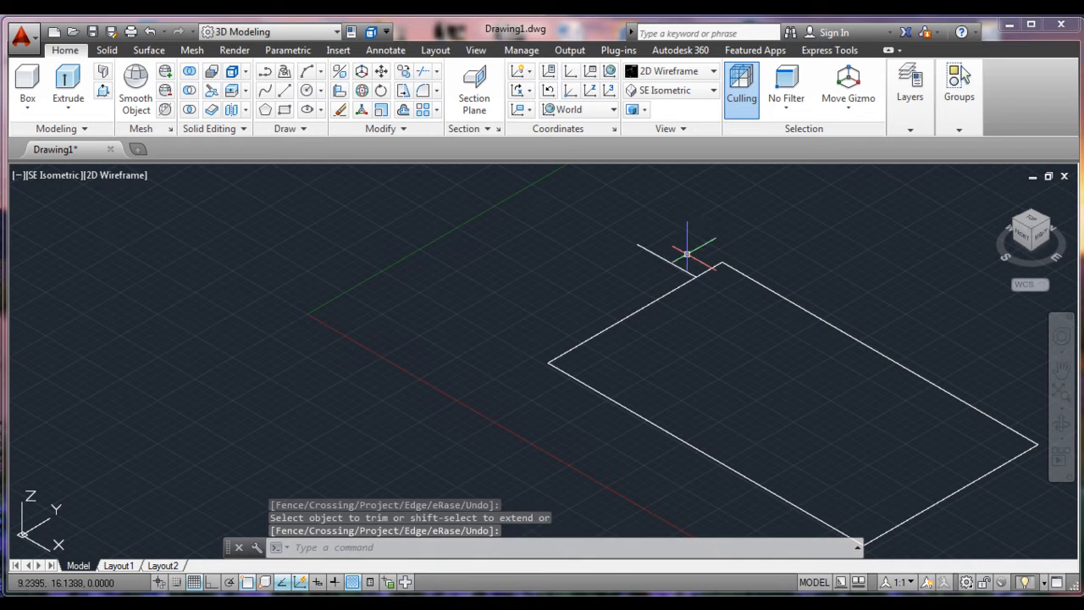
Erase the leftover short stub line outside the rectangle.
key("Escape")
key("Escape")
type("e")
key("Return")
left_click(666, 238)
left_click(645, 247)
key("Return")
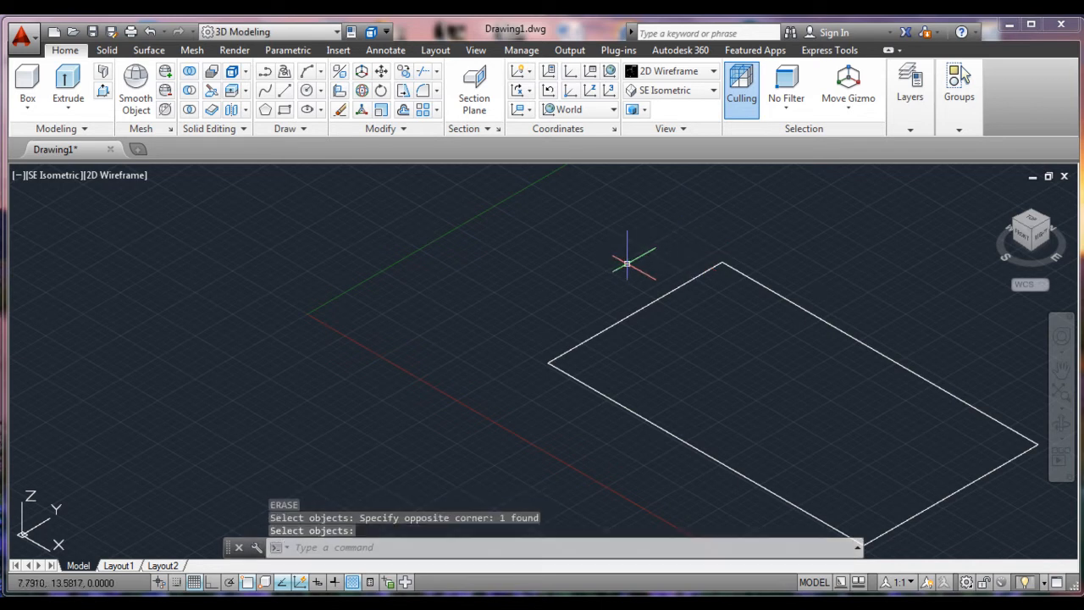
middle_click_drag(818, 410, 717, 327)
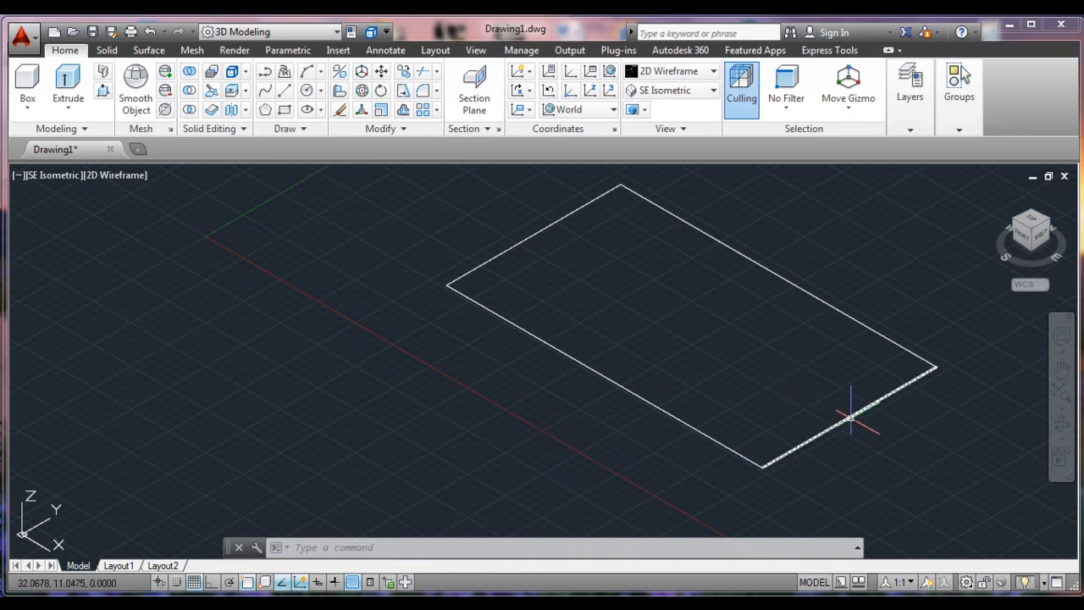
type("cop")
key("Return")
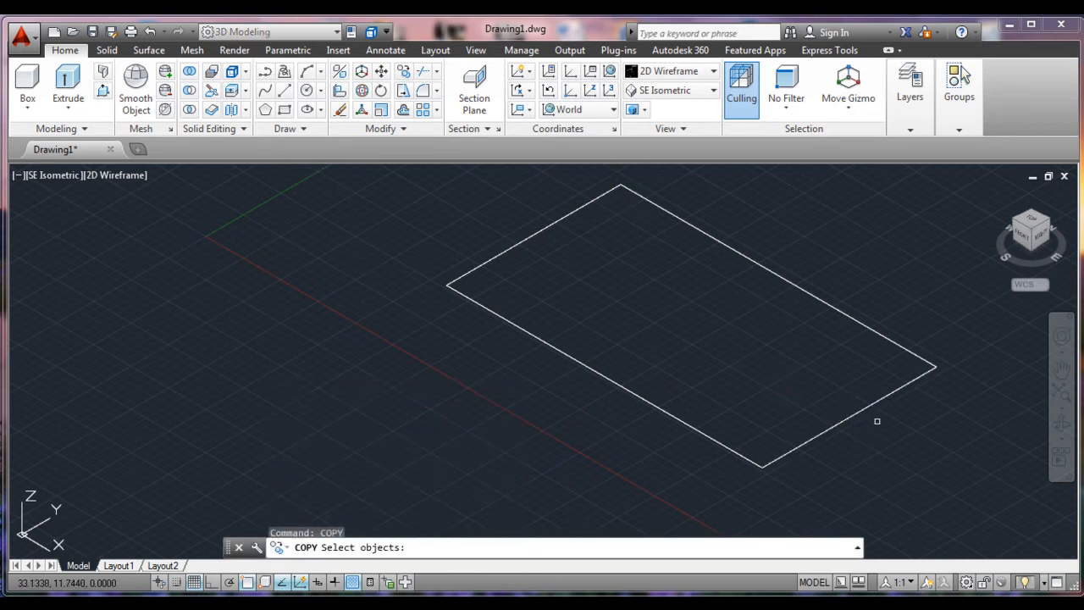
left_click(844, 421)
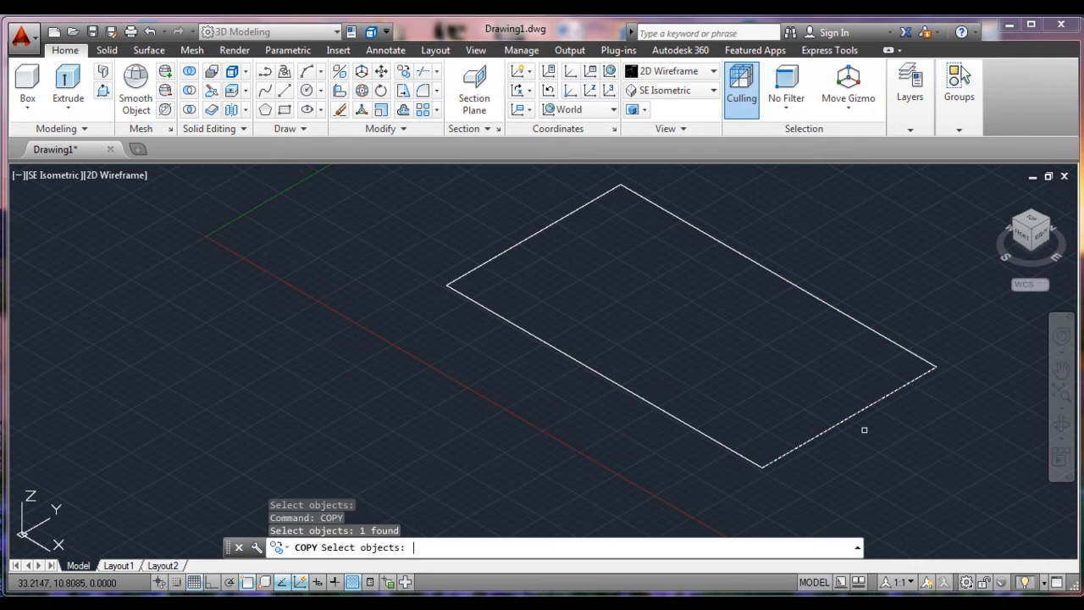
key("Return")
left_click(871, 432)
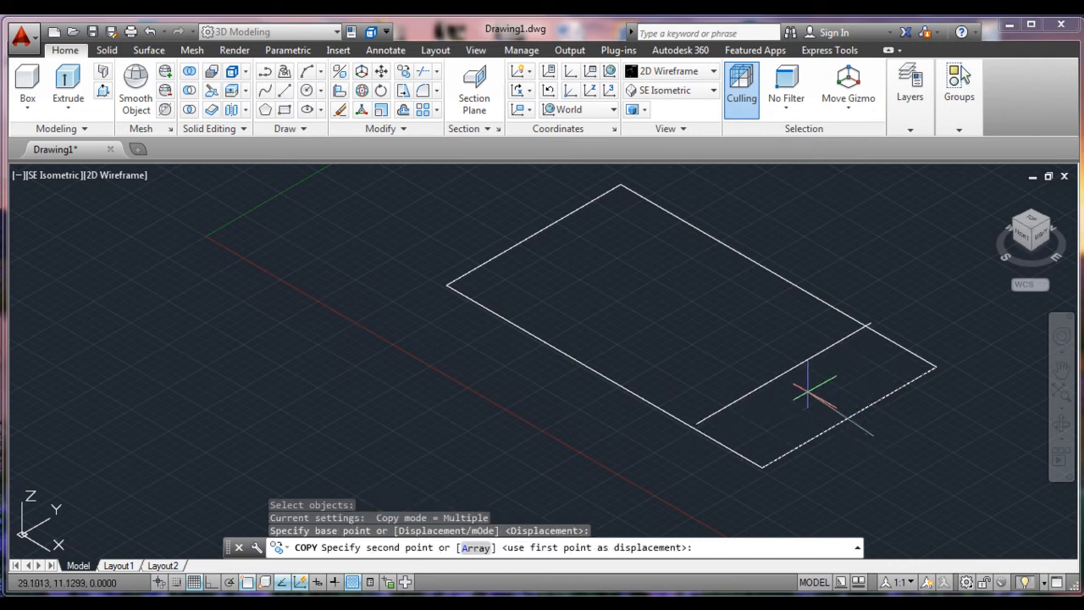
key("Escape")
key("Escape")
key("Escape")
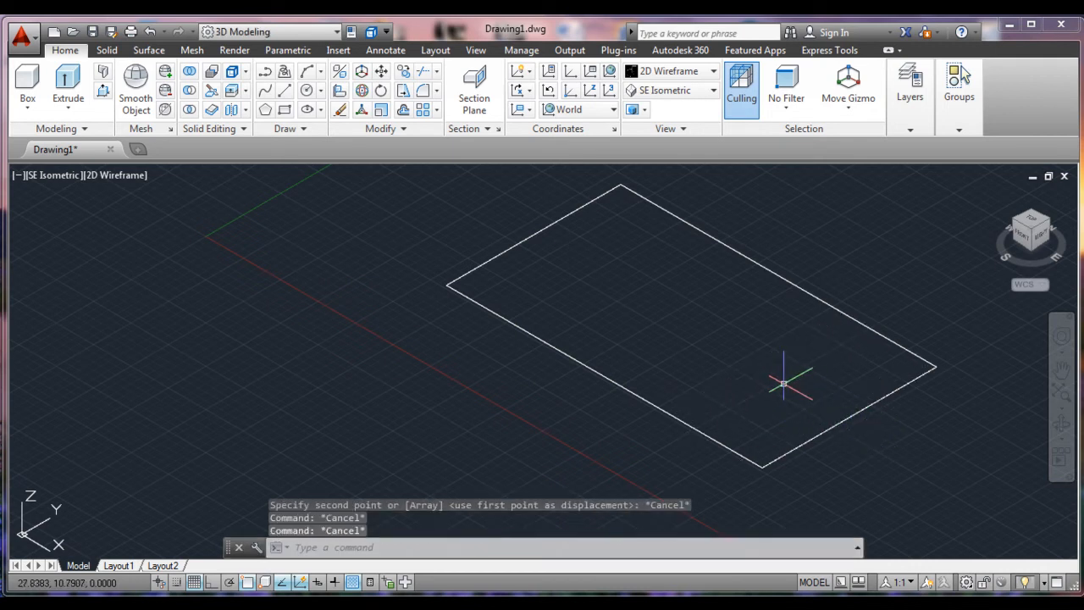
Copy the rectangle's front-right short side from its lower corner about 7 units inward along the long side.
type("cify op")
key("Return")
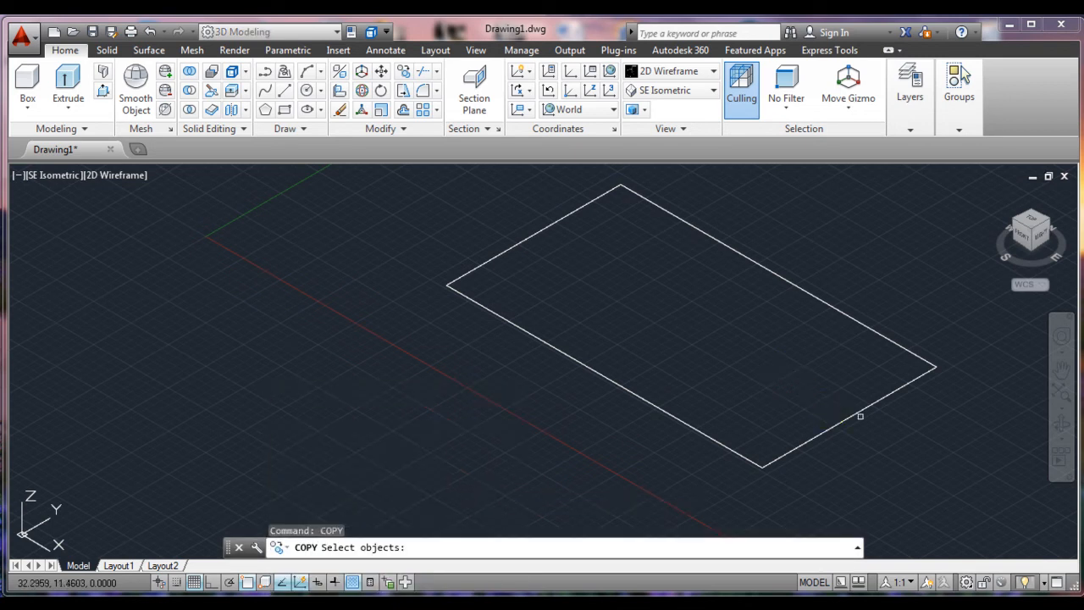
left_click(866, 403)
left_click(831, 433)
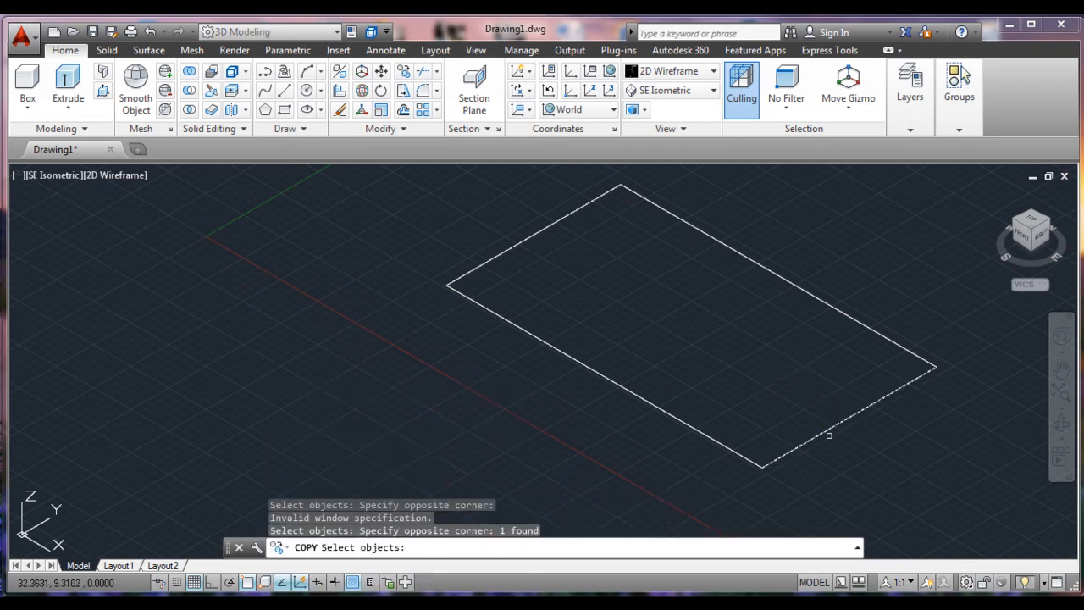
key("Return")
left_click(760, 466)
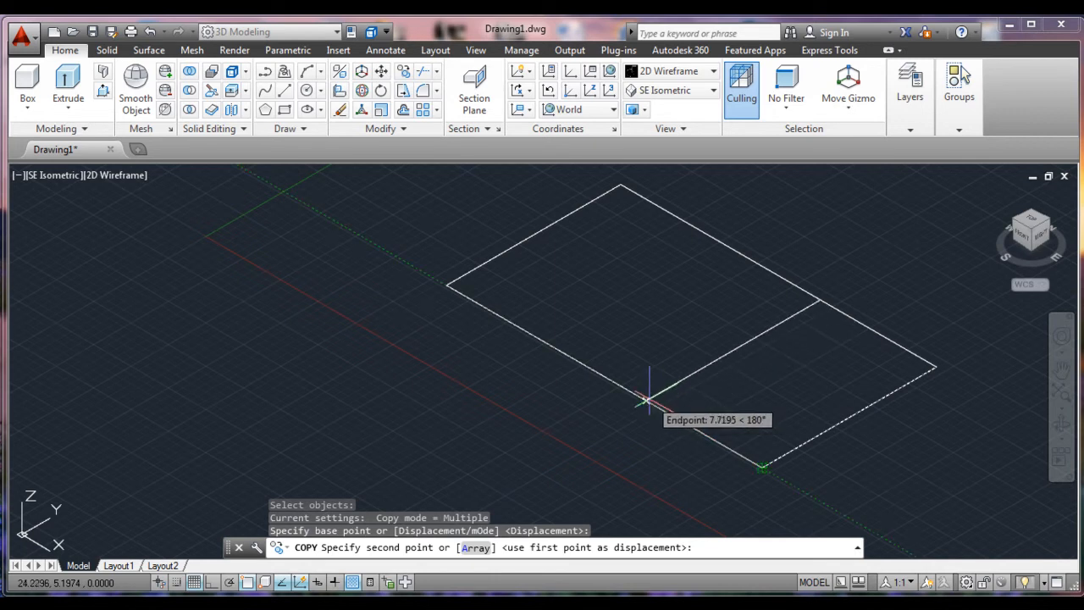
left_click(653, 405)
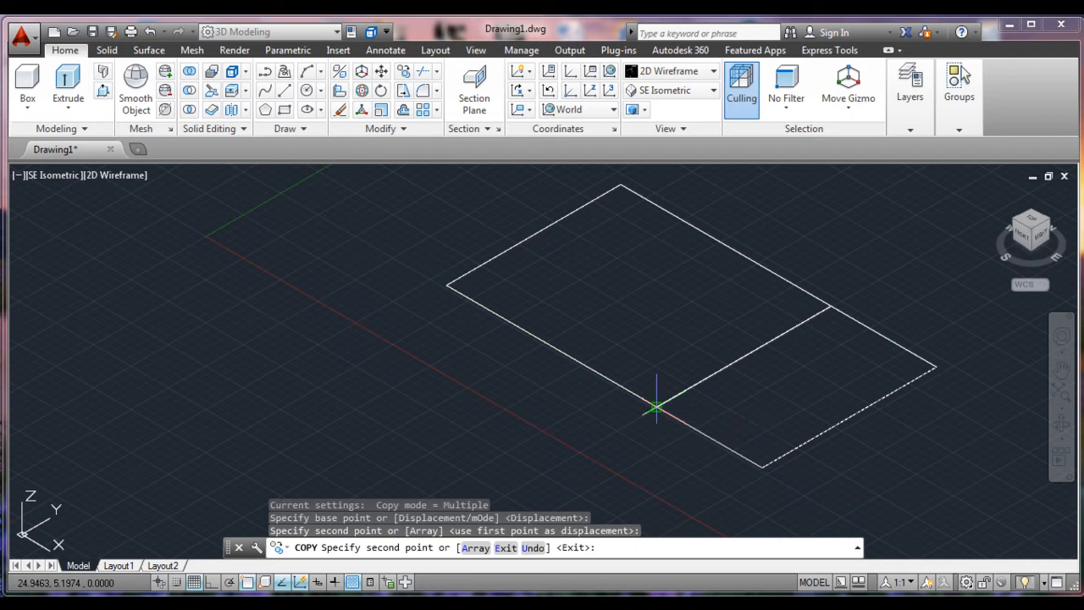
key("Escape")
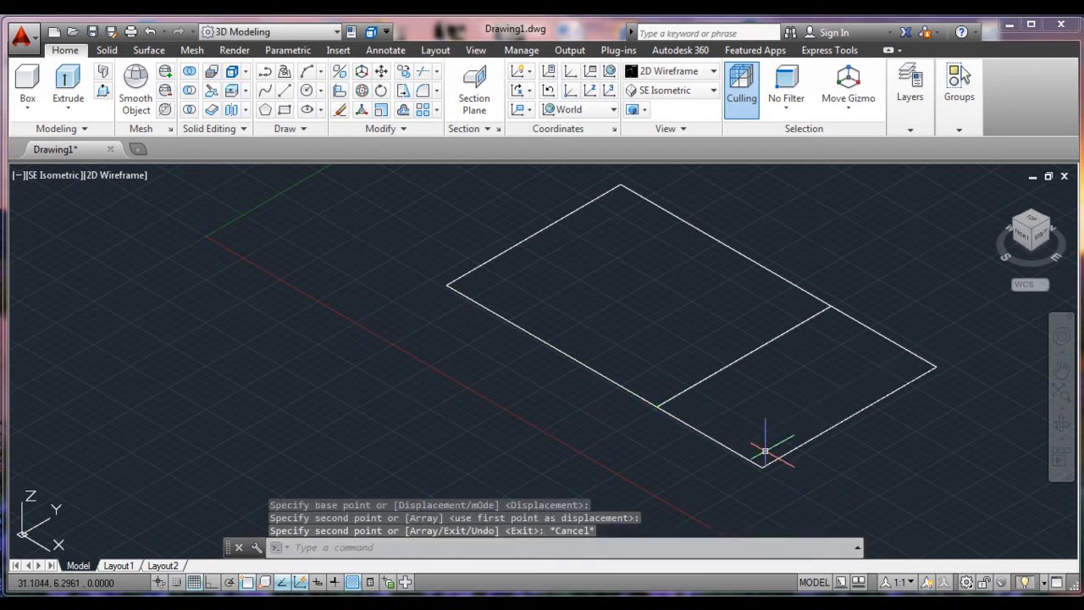
Draw a circle of about 5.83 radius centred on the dividing line's midpoint, reaching the line's endpoint on the long side.
type("cir")
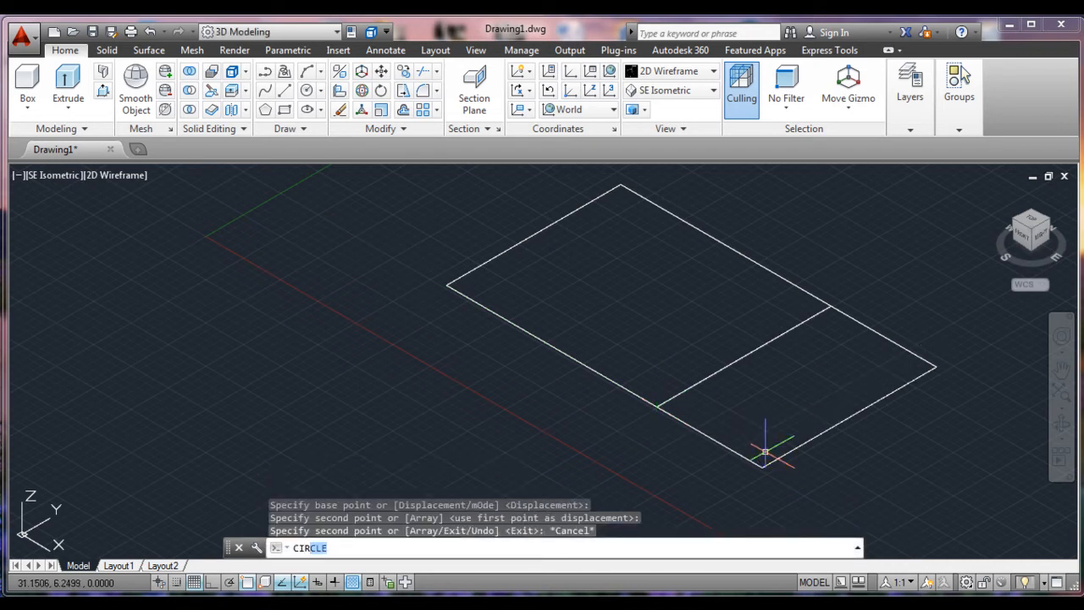
key("Return")
type("mid")
key("Return")
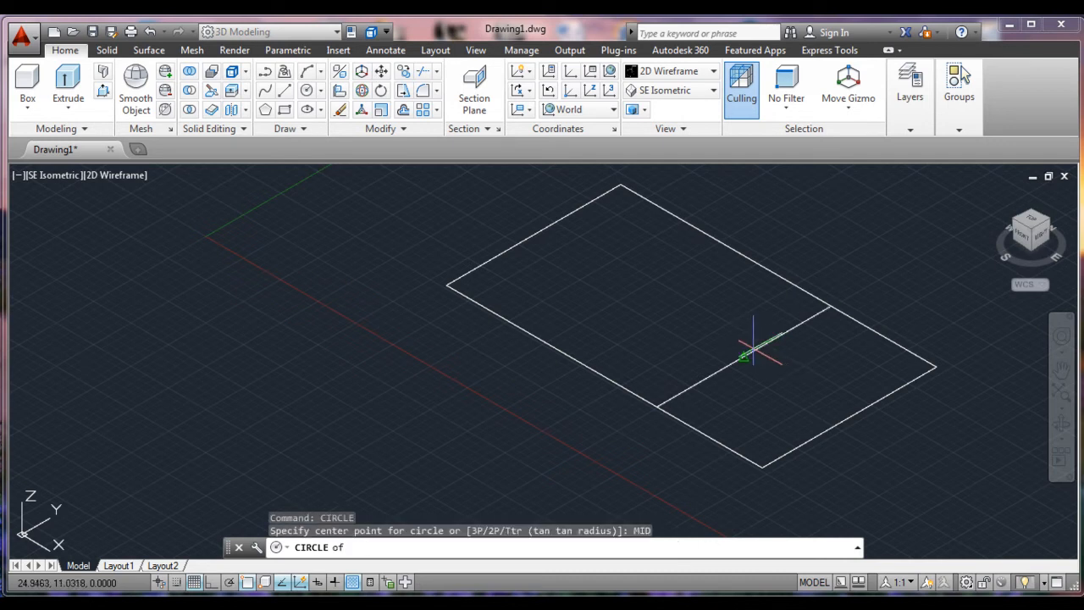
left_click(744, 357)
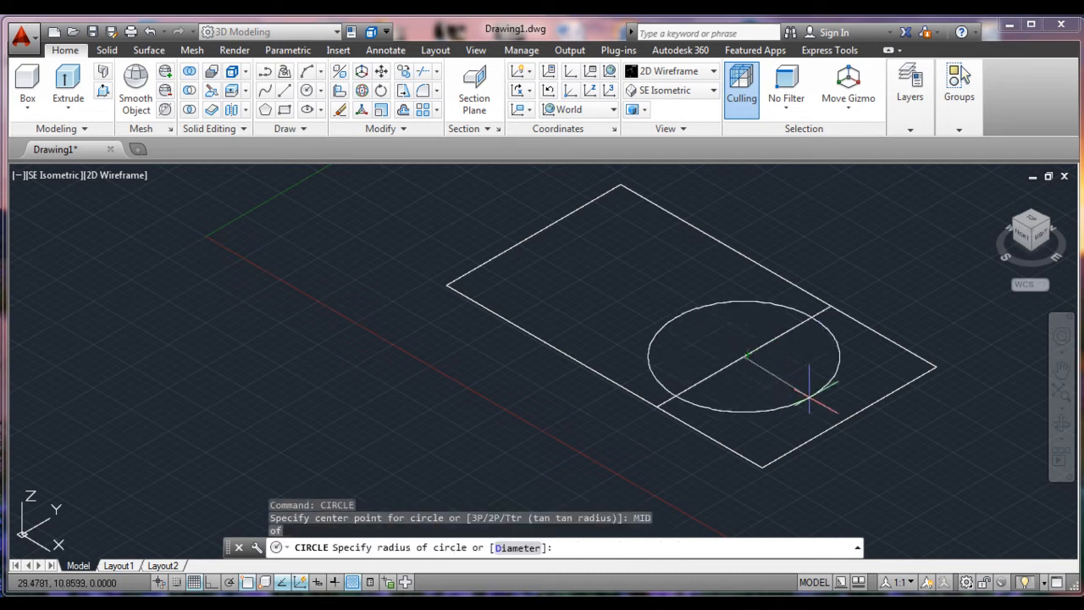
left_click(659, 407)
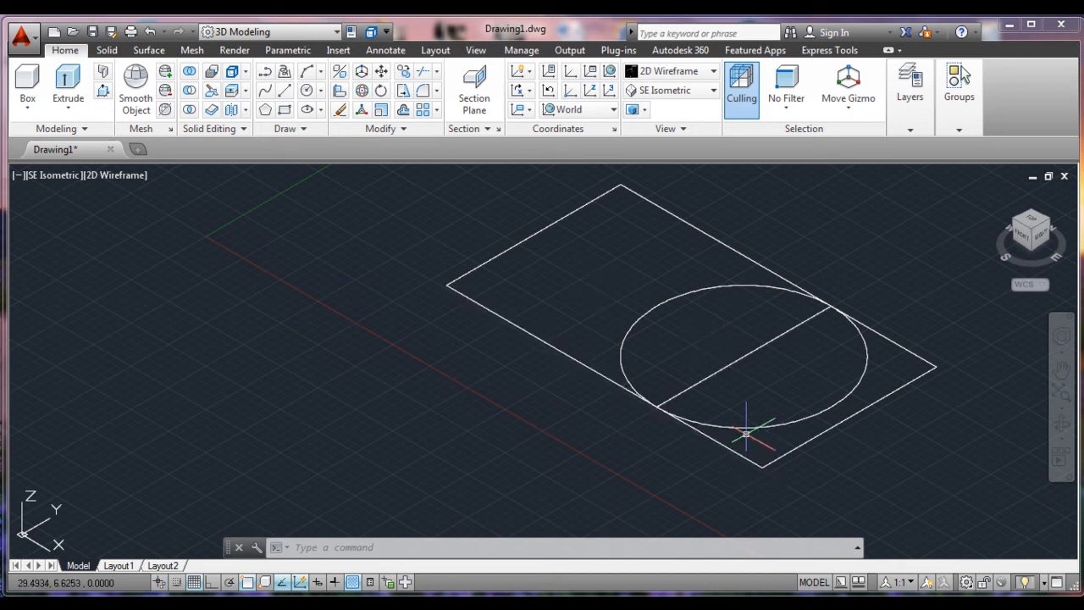
Trim both long sides of the rectangle beyond the dividing line, using that line as the cutting edge.
type("TRIM")
key("Return")
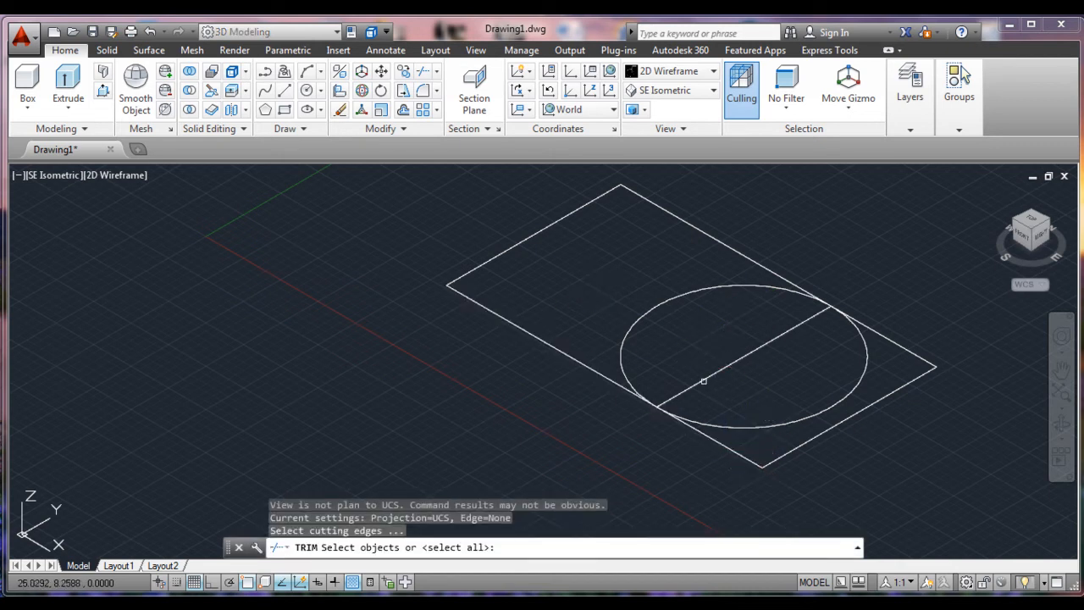
left_click(682, 392)
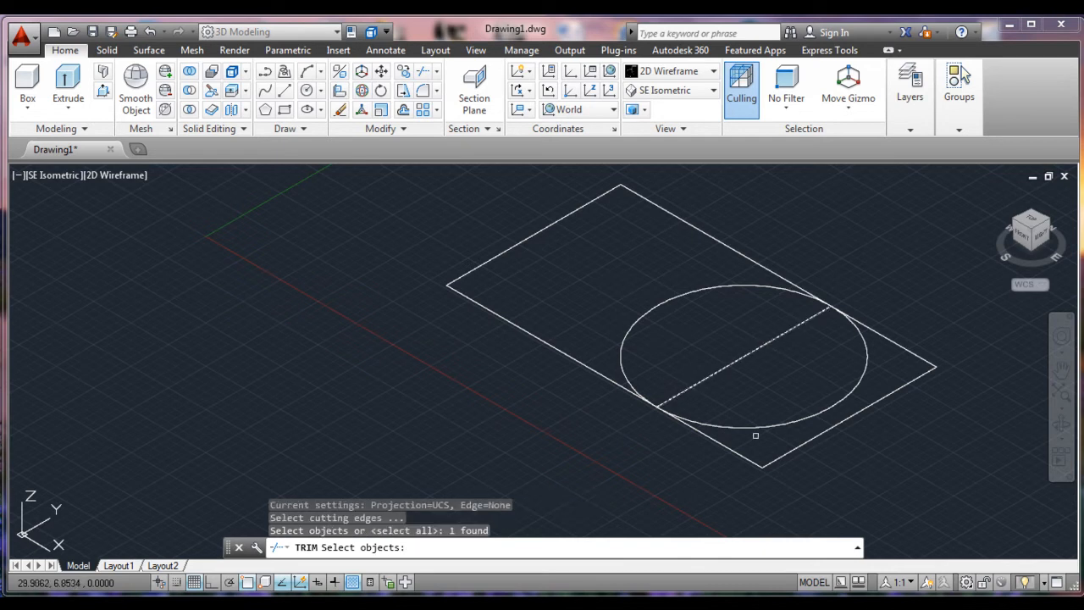
key("Return")
left_click(734, 456)
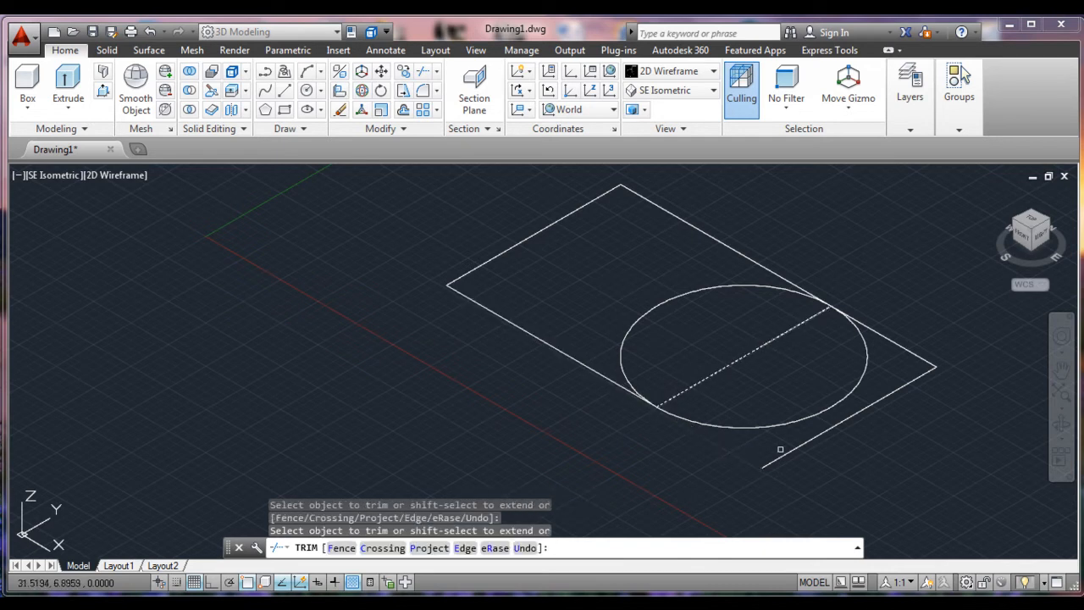
left_click(890, 339)
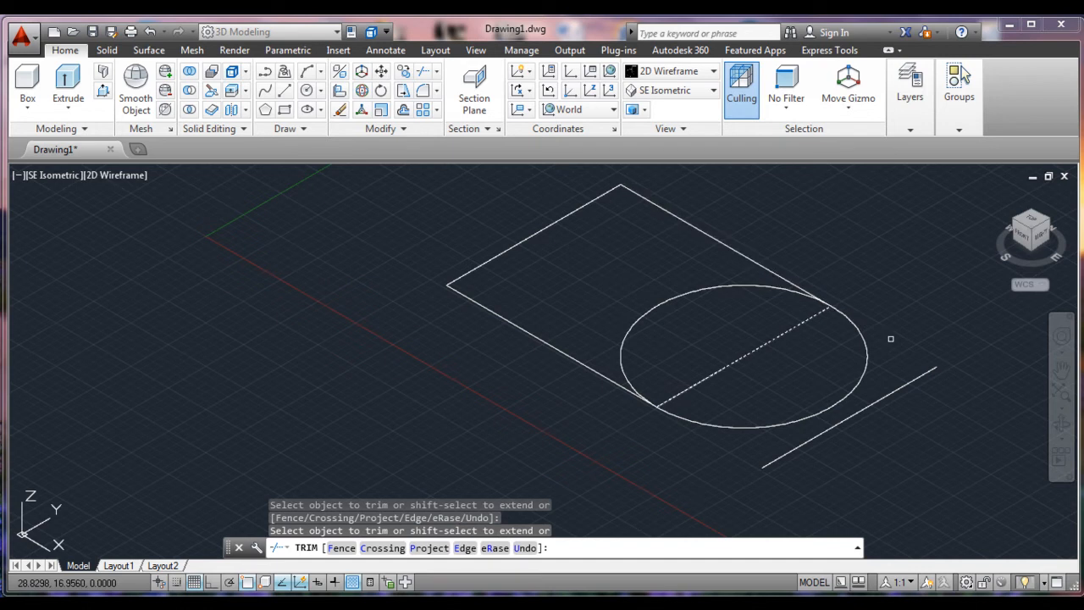
left_click(901, 387)
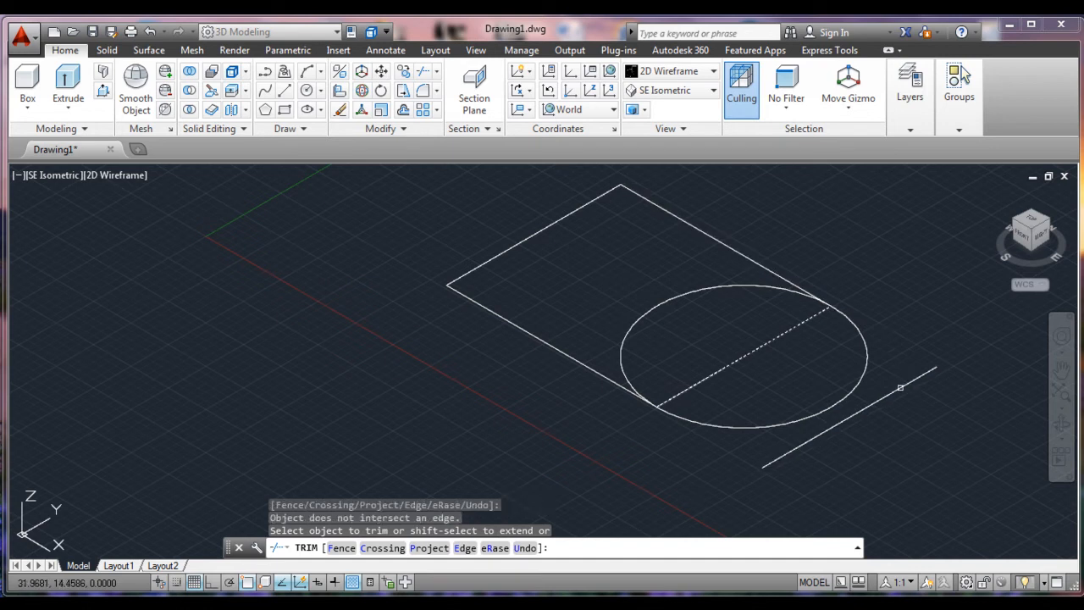
key("Escape")
key("Escape")
Erase the detached short end line outside the large circle.
type("E")
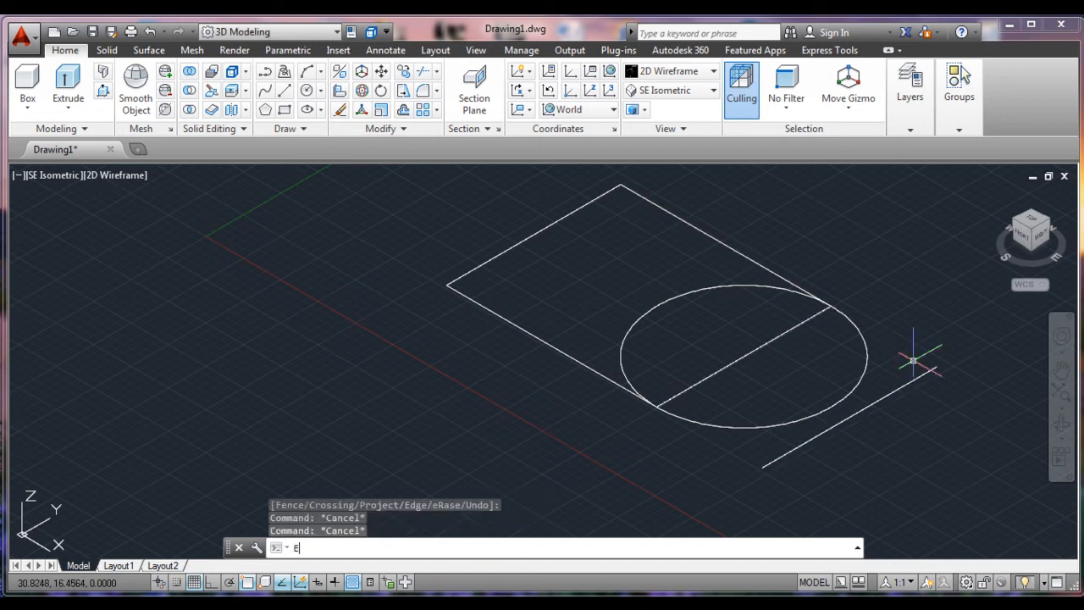
key("Return")
left_click(969, 340)
left_click(920, 390)
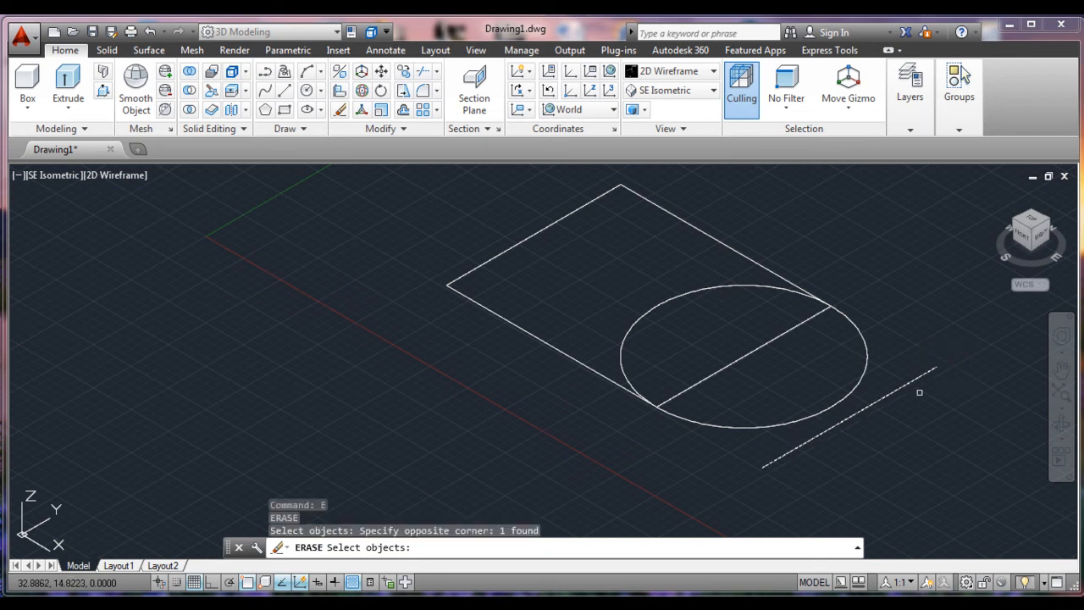
key("Return")
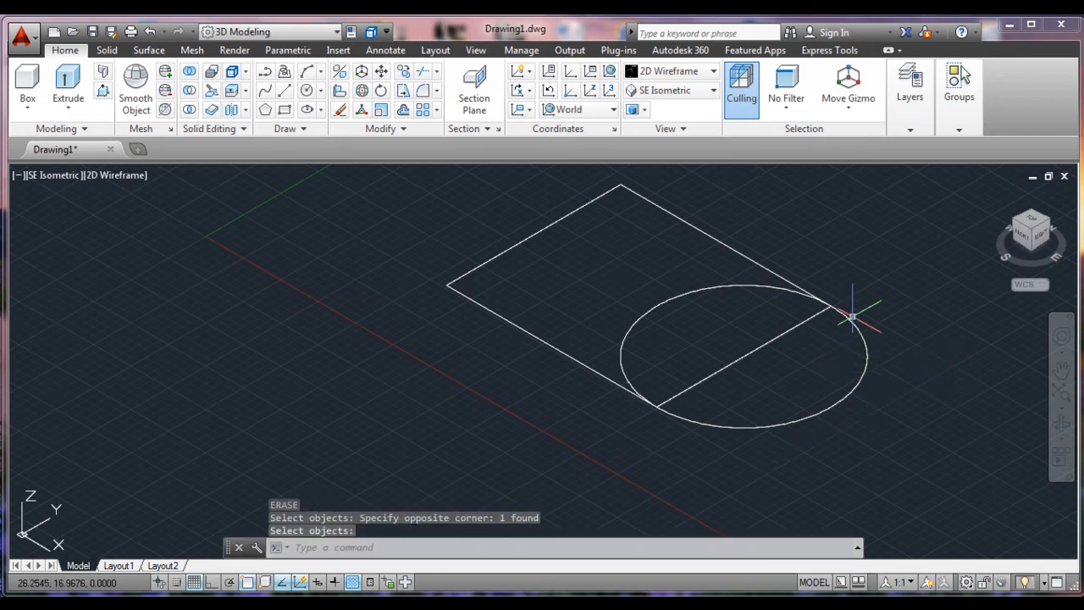
type("CIR")
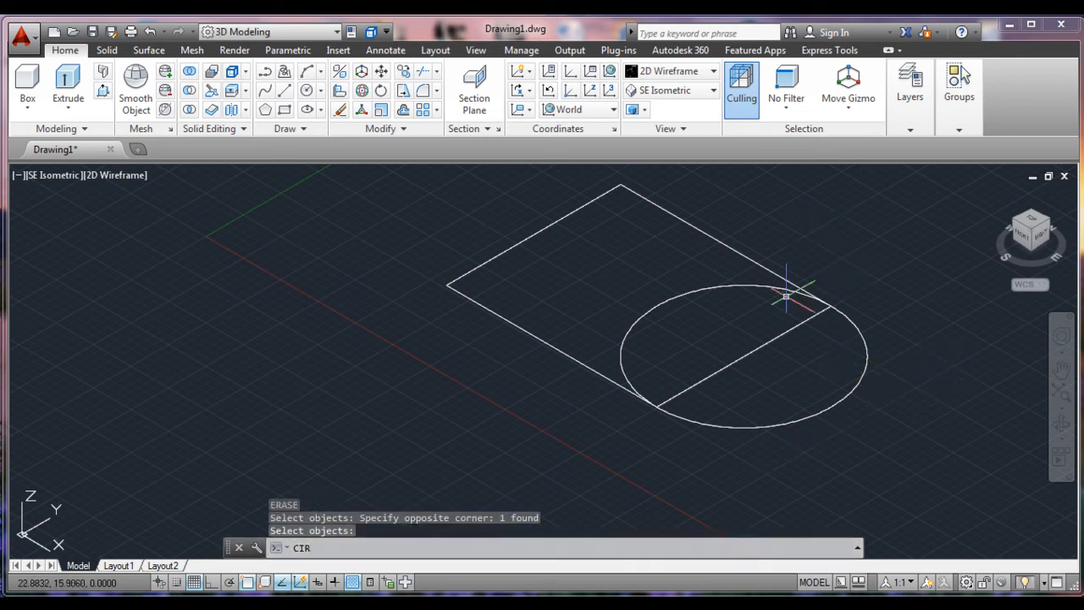
key("Return")
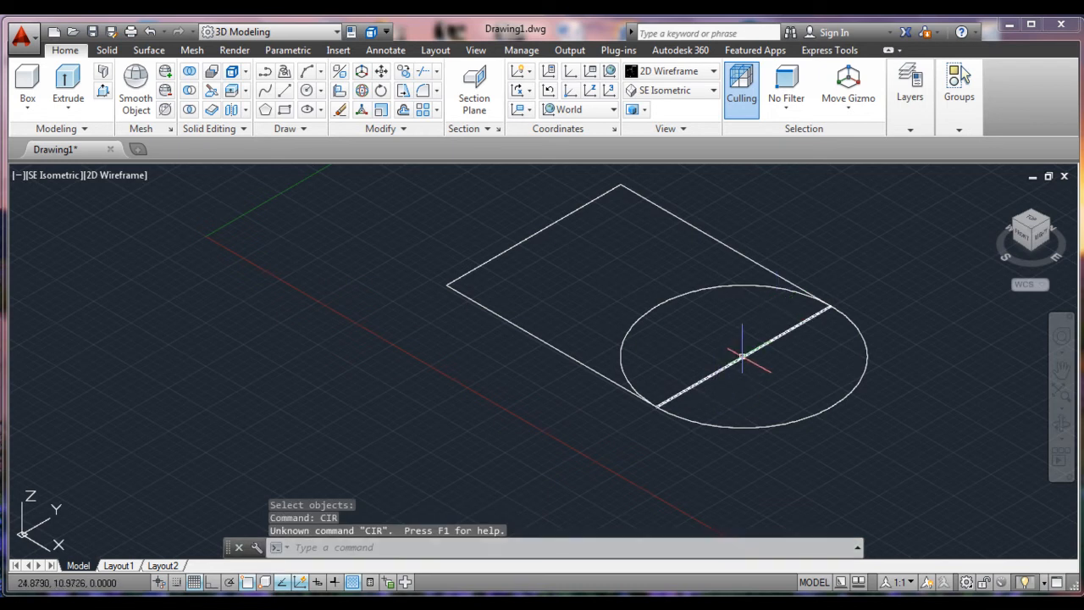
key("Escape")
key("Escape")
Draw a small circle of about 1.2 radius centred on the dividing line's midpoint, concentric with the large circle.
type("ci")
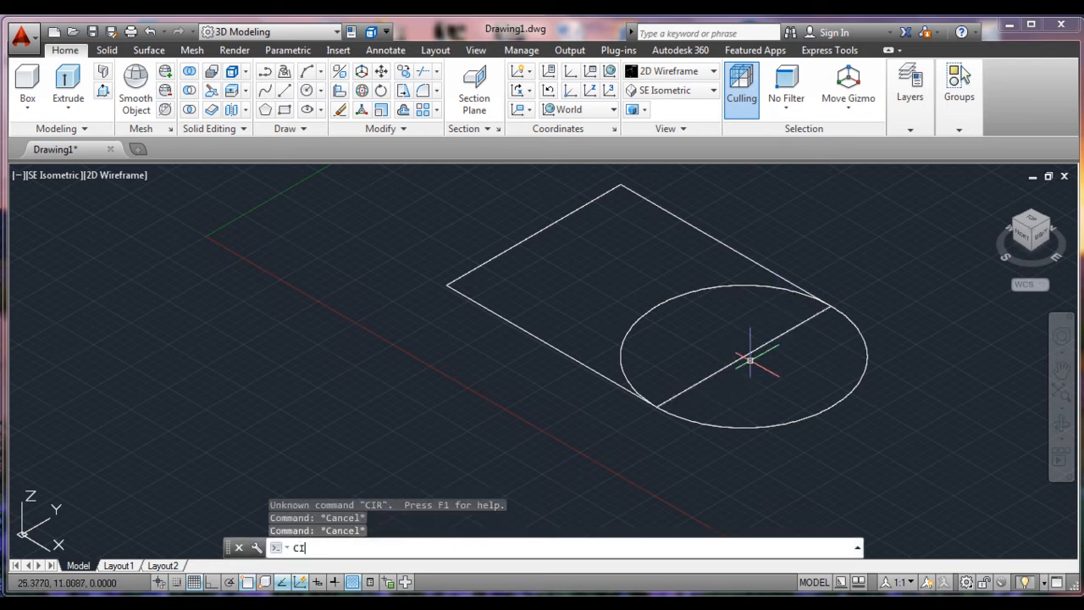
type("r")
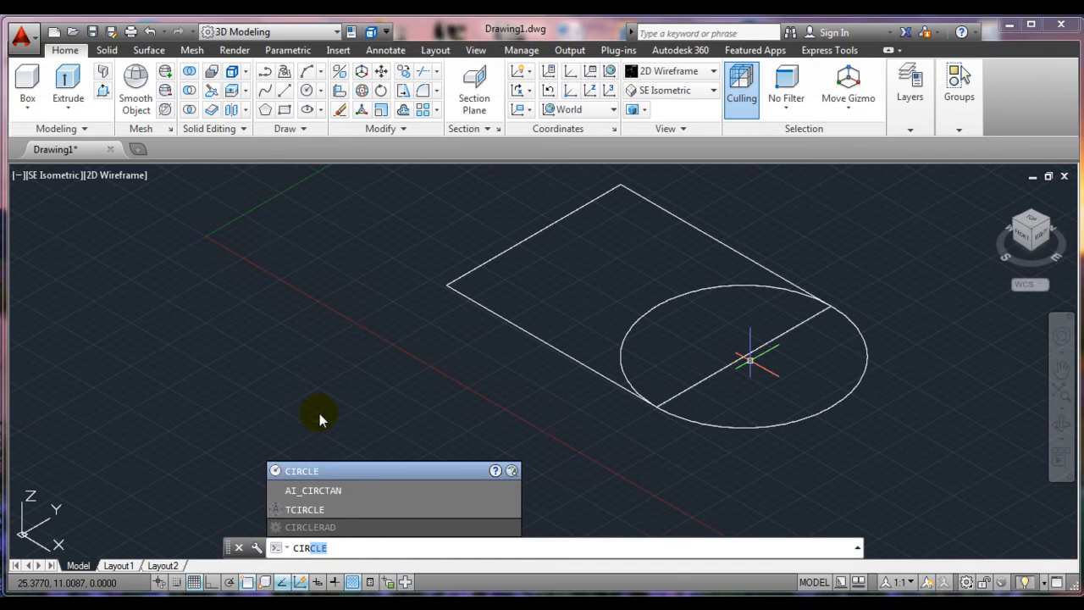
left_click(328, 470)
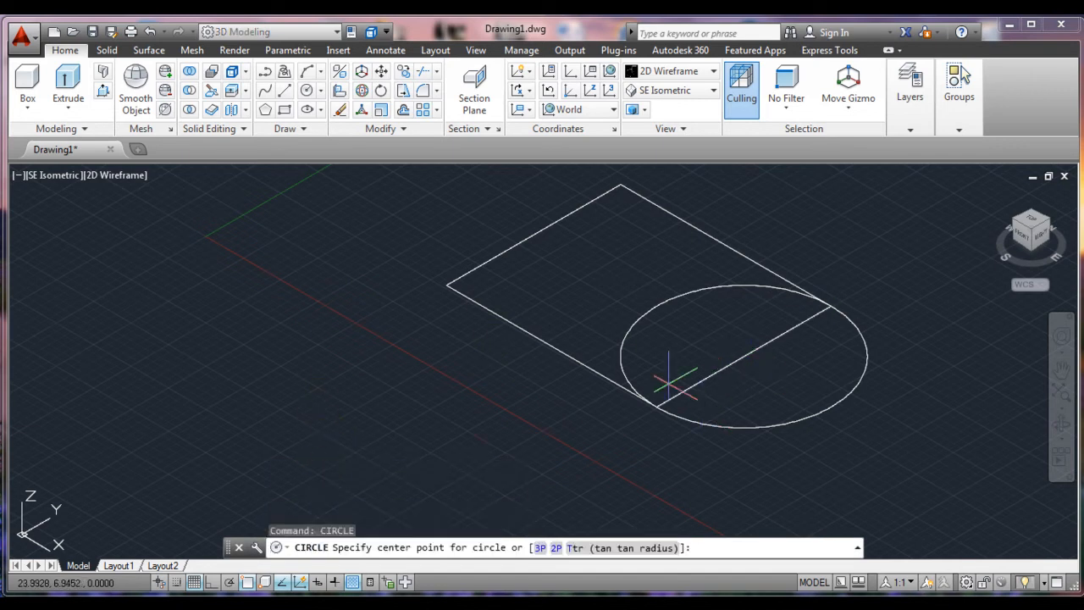
type("MID")
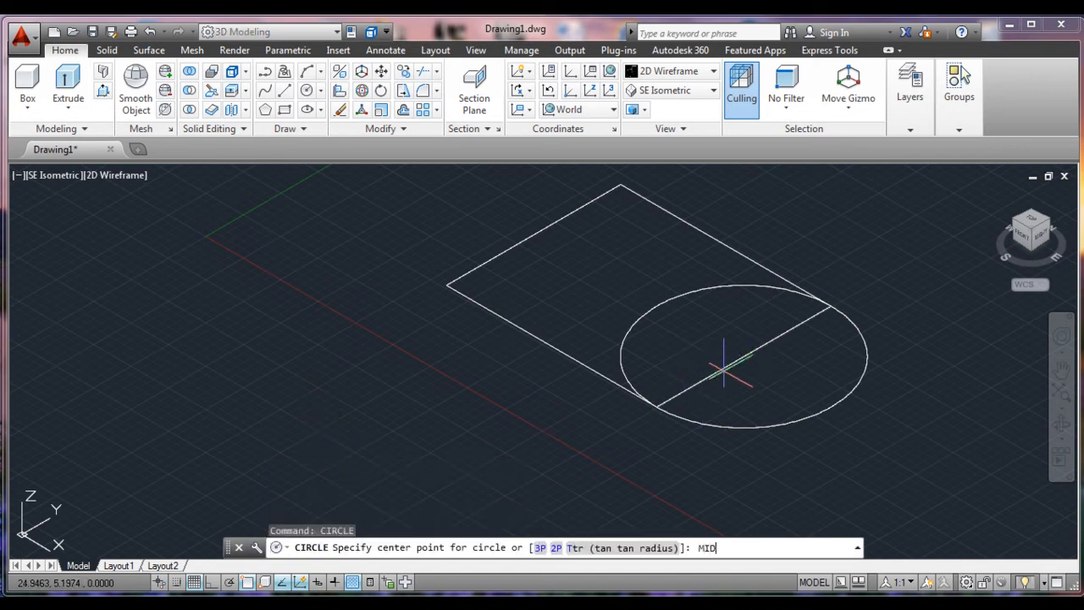
key("Return")
left_click(750, 353)
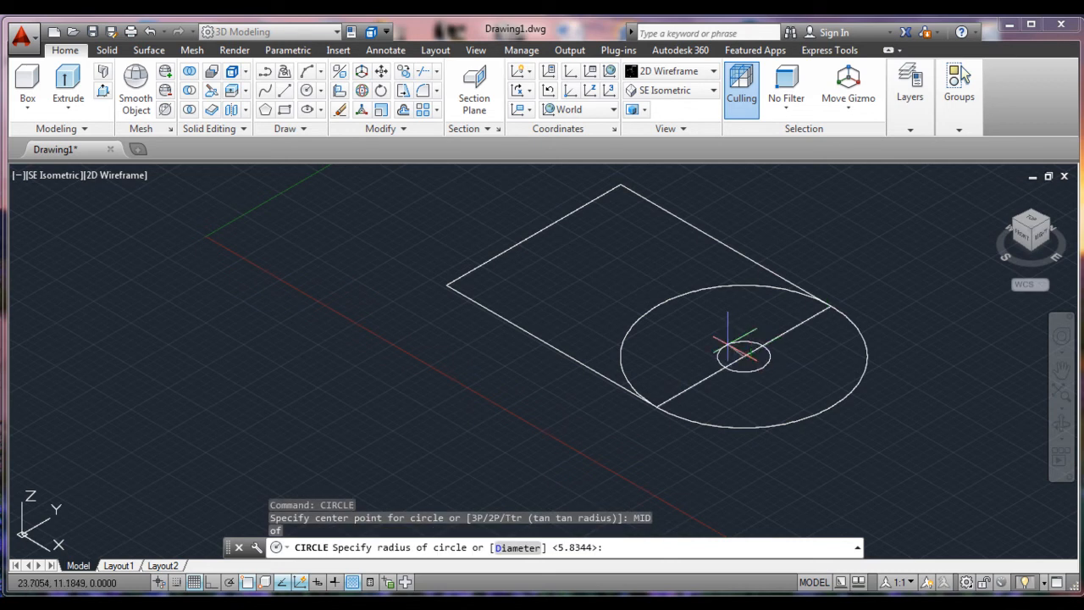
key("Escape")
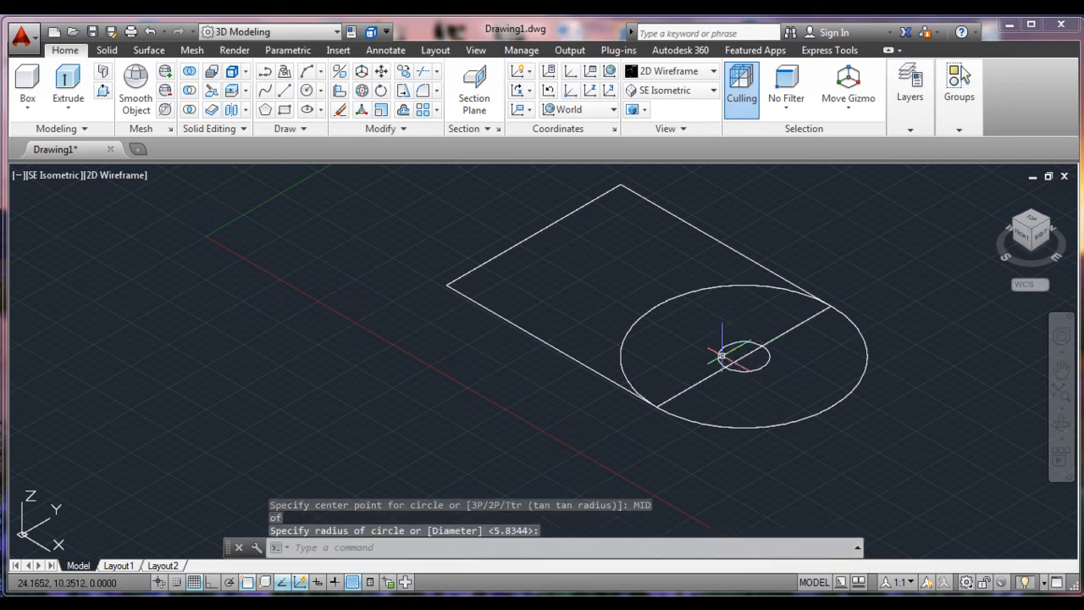
Copy the dividing line and small circle together about 4.4 units inward along the long side, from the line's lower endpoint.
type("c")
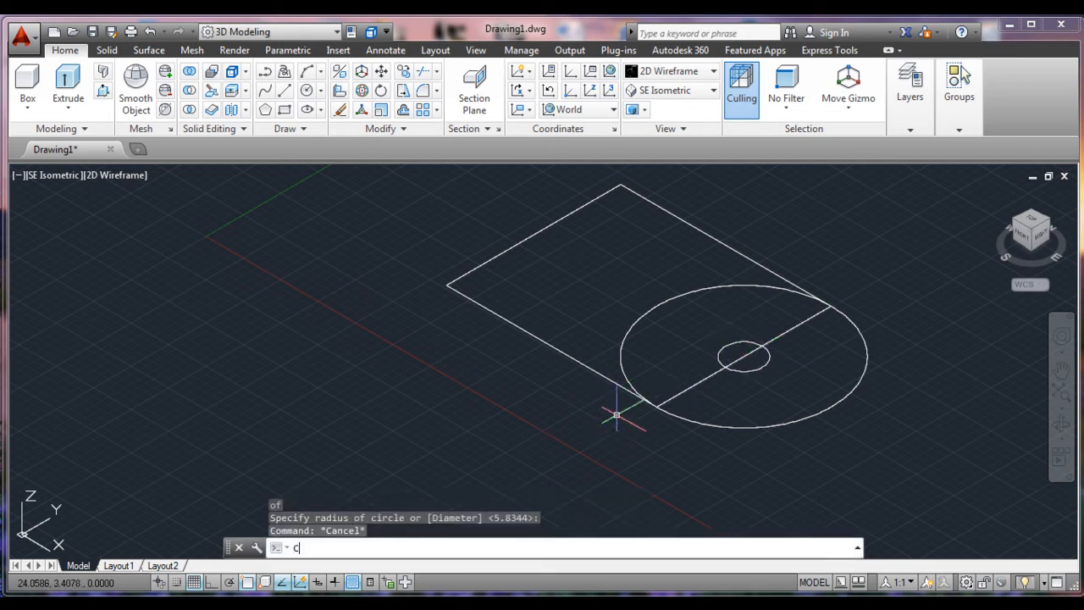
type("opy")
key("Return")
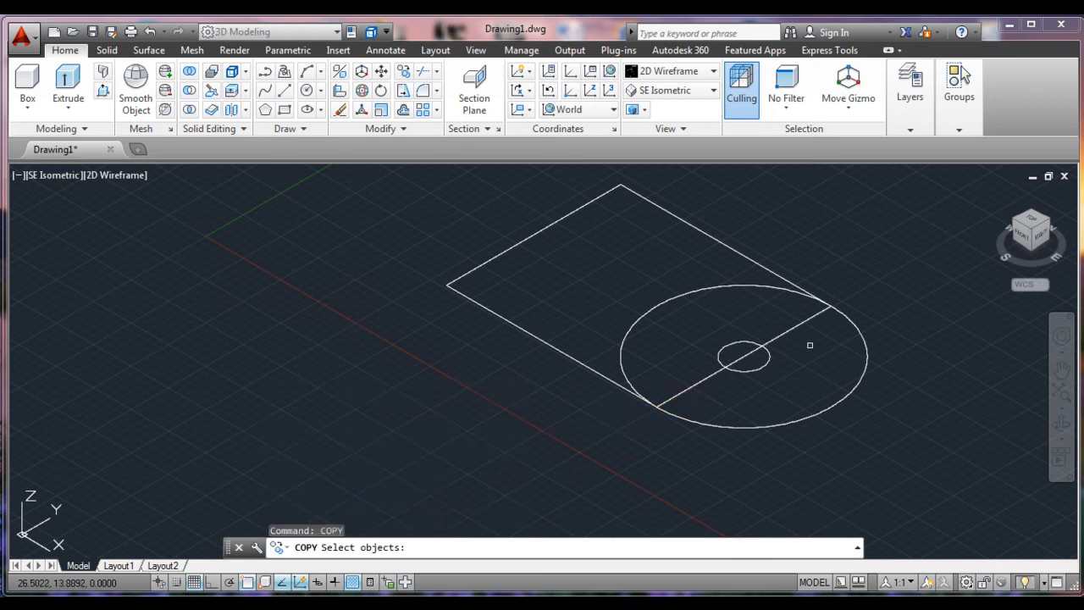
left_click(801, 347)
left_click(745, 376)
key("Return")
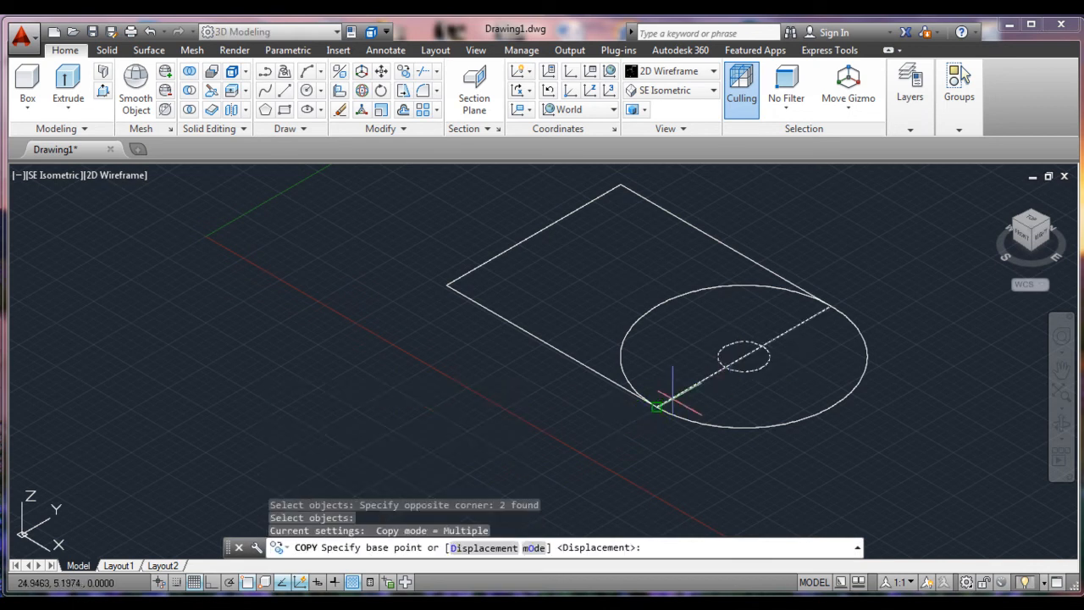
left_click(657, 408)
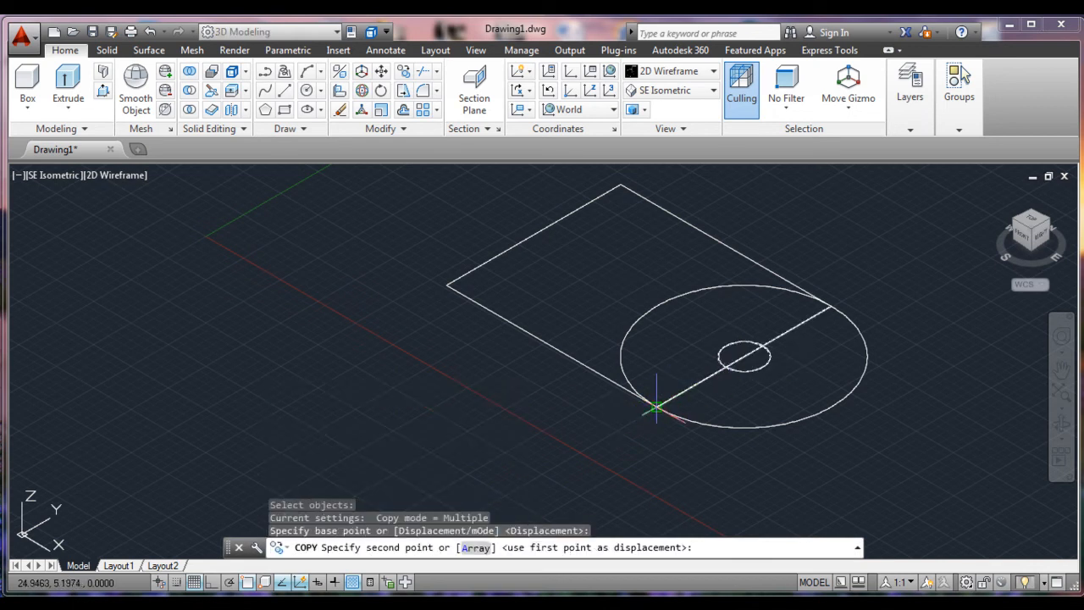
left_click(590, 370)
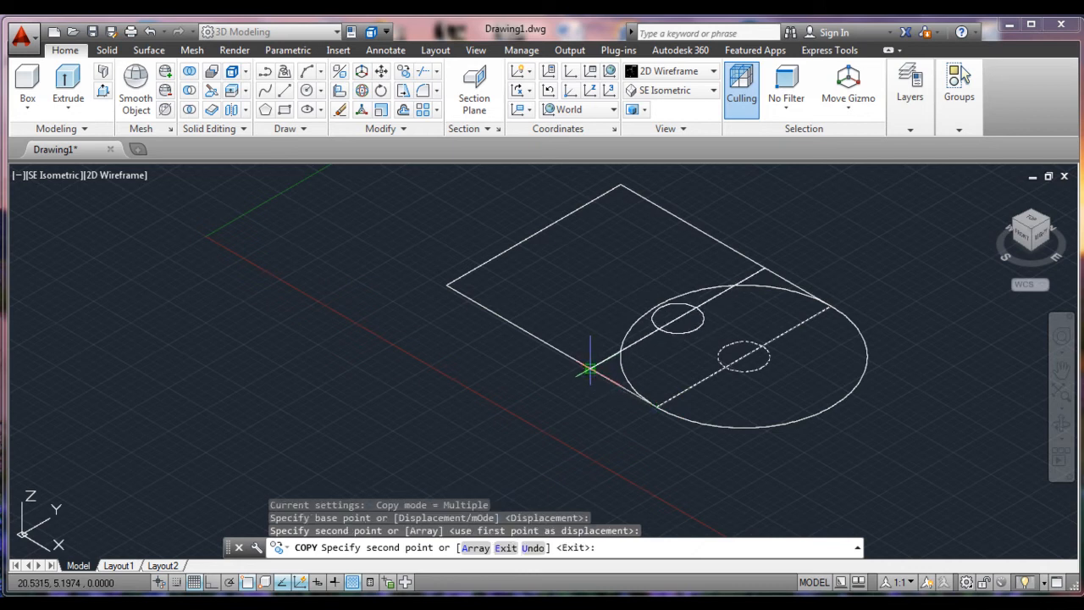
key("Escape")
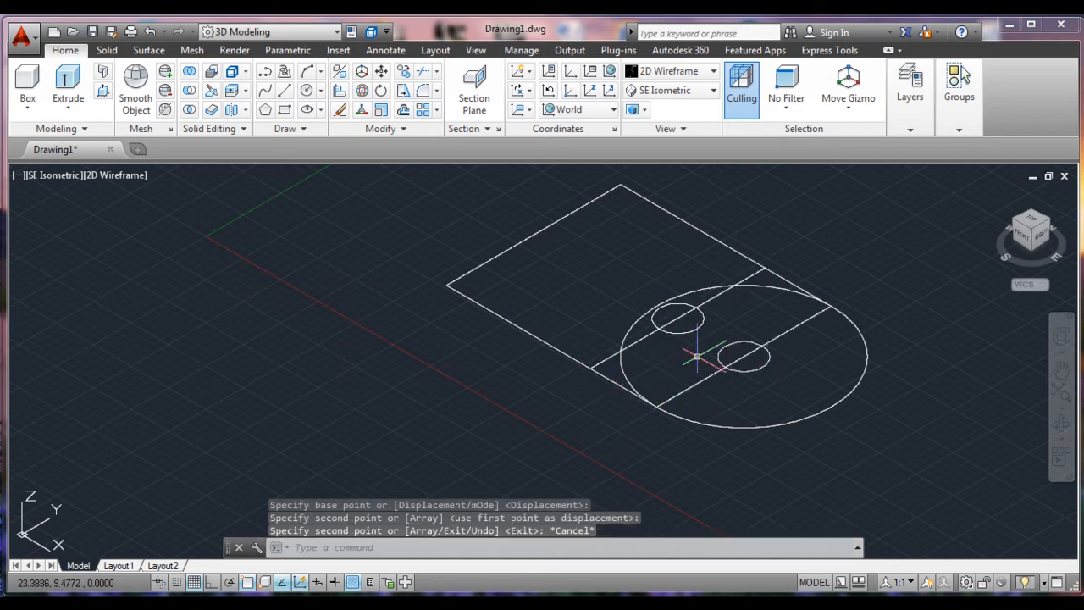
Draw a line joining the two small circles at their near-side intersections with the two cross lines.
type("l")
key("Return")
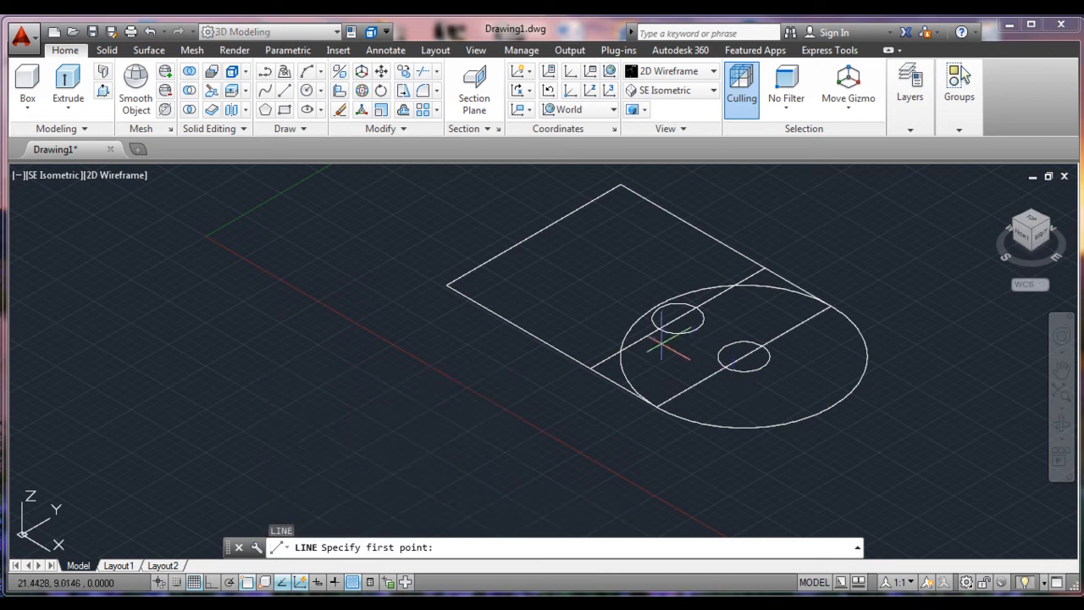
type("IN")
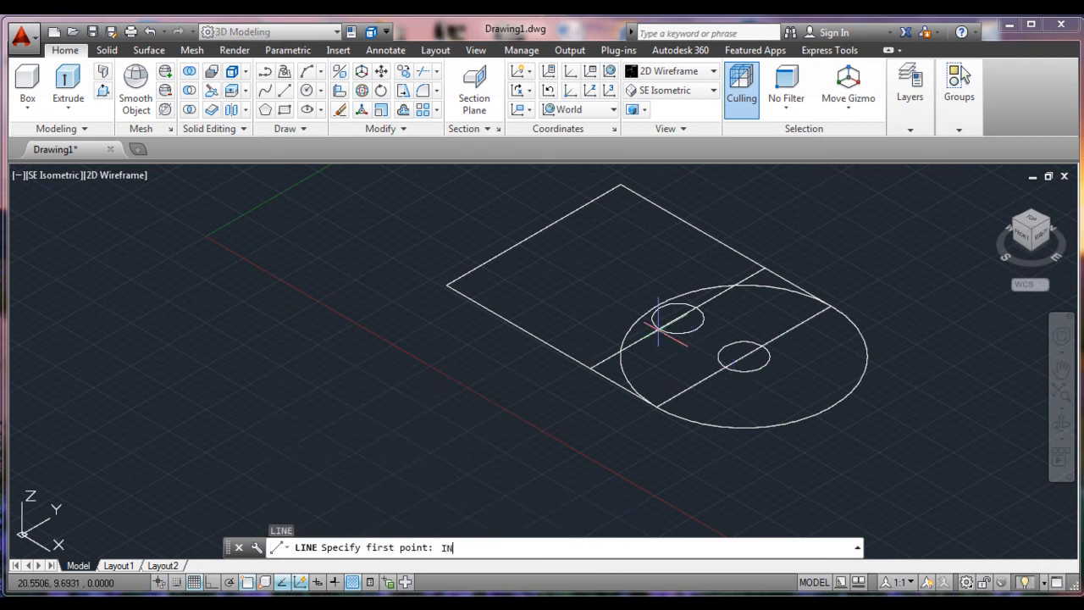
type("T")
key("Return")
left_click(659, 328)
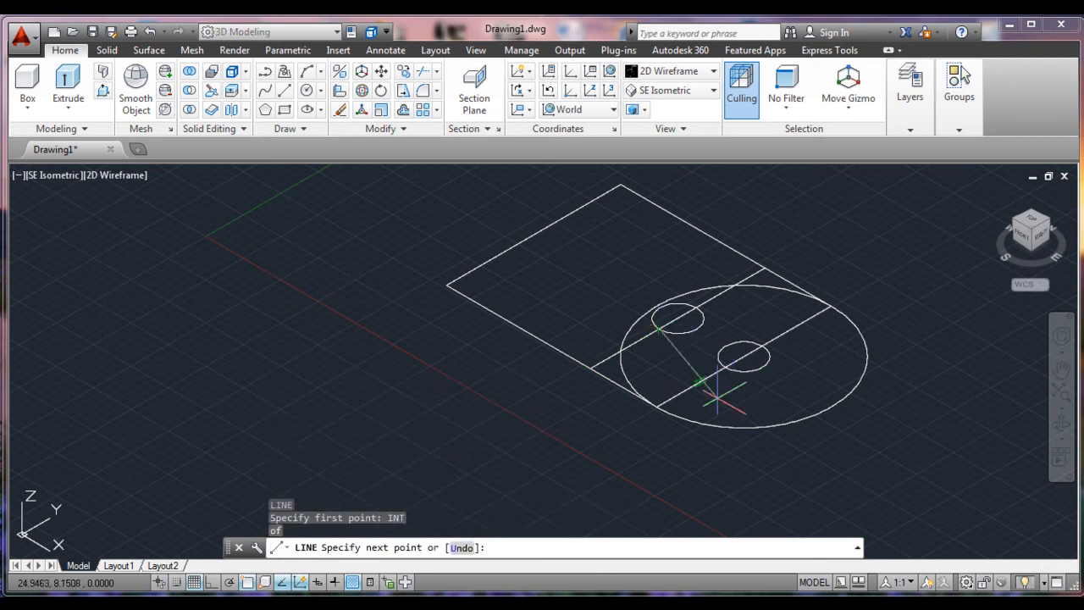
type("INT")
key("Return")
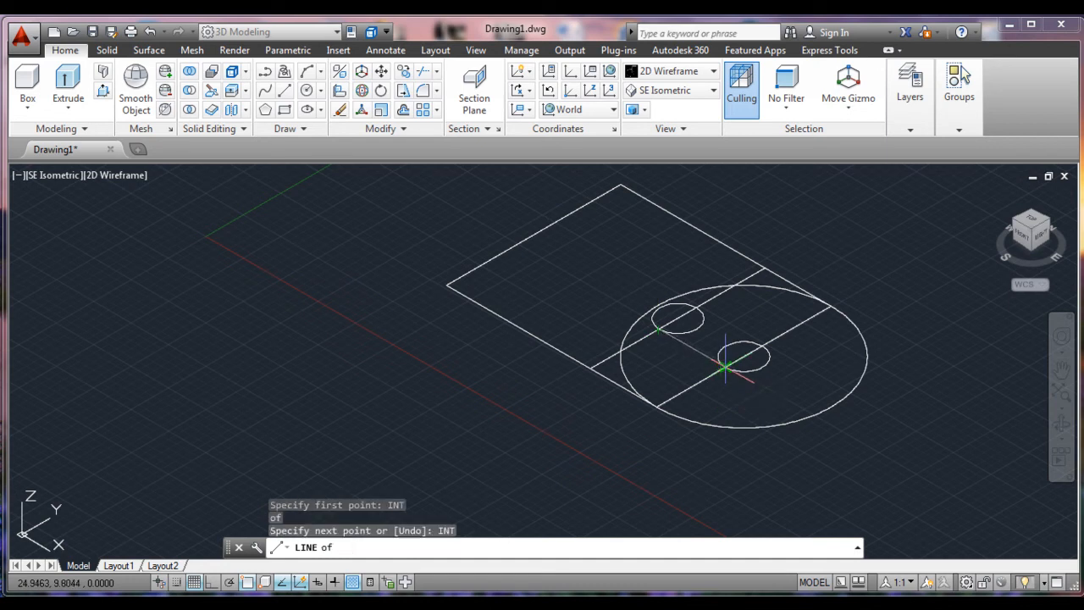
left_click(726, 367)
key("Escape")
Copy the connecting line from the small circle's near intersection with the dividing line to its opposite intersection.
type("COPY")
key("Return")
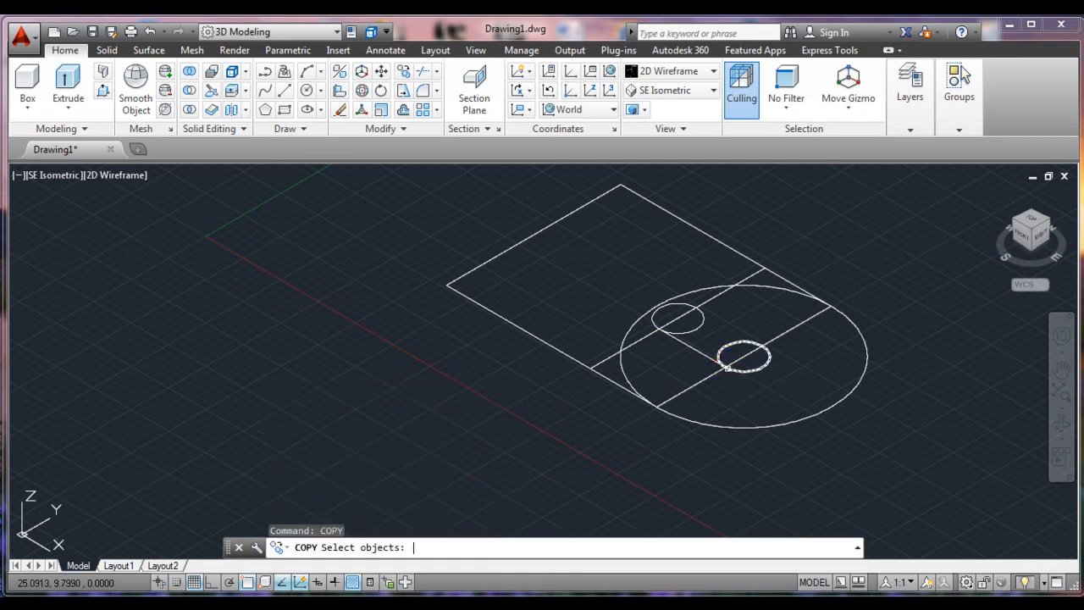
left_click(702, 354)
key("Return")
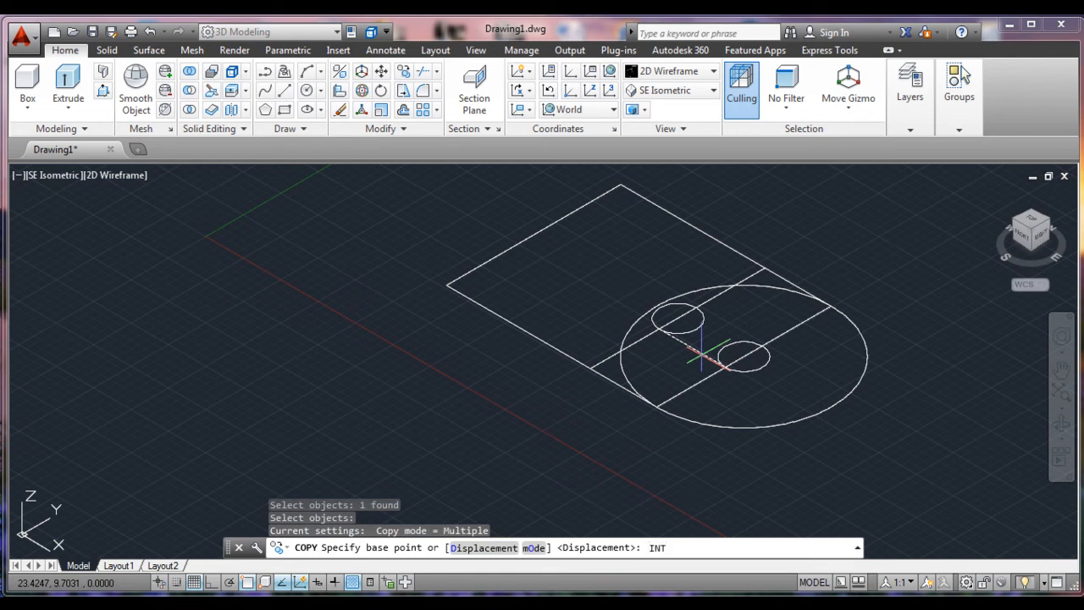
key("Return")
left_click(726, 366)
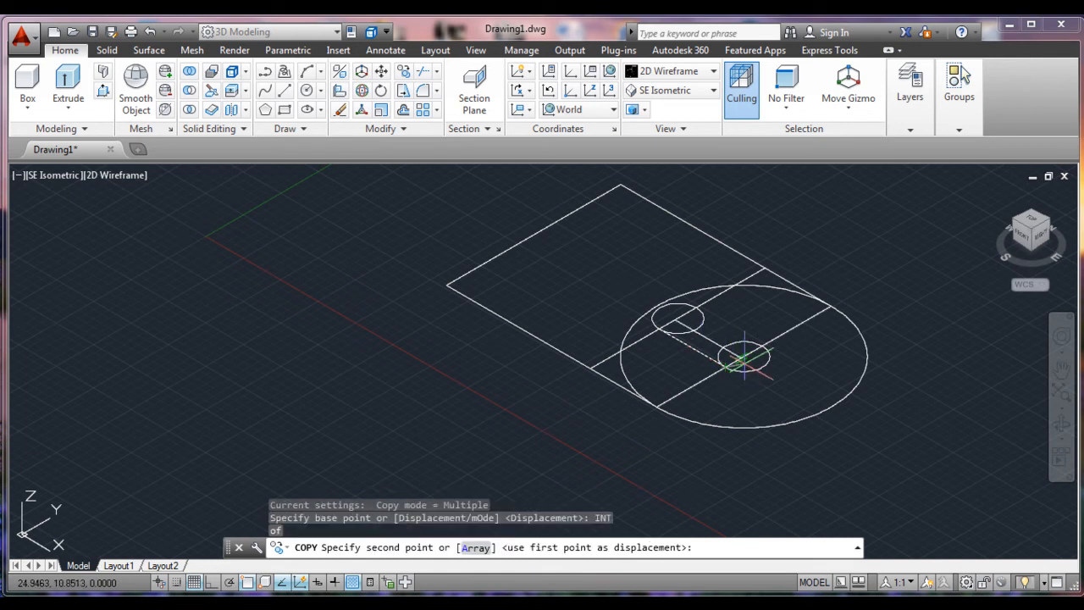
key("Return")
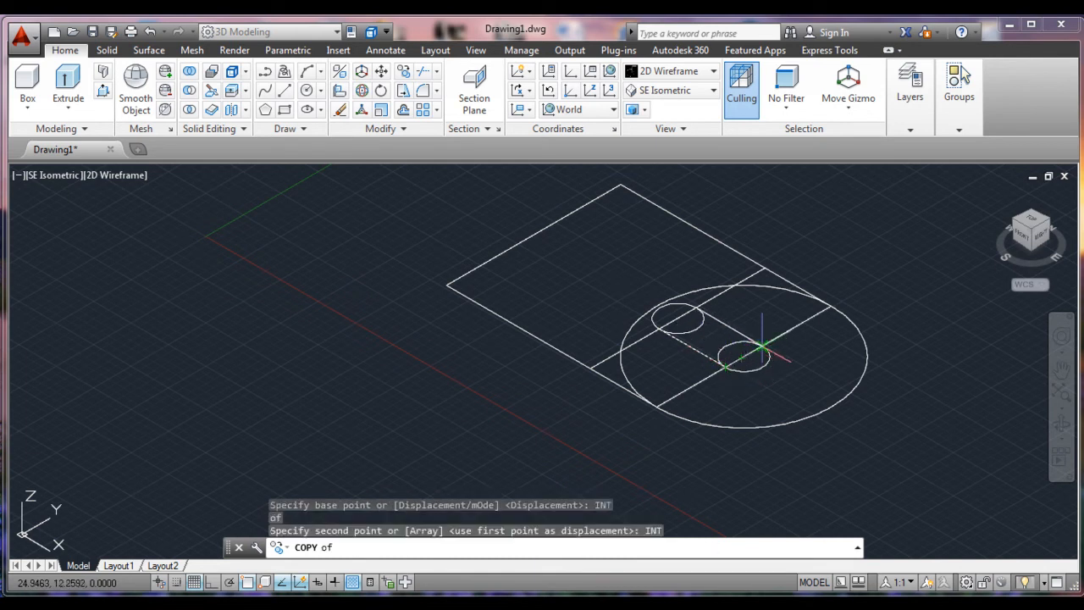
left_click(763, 348)
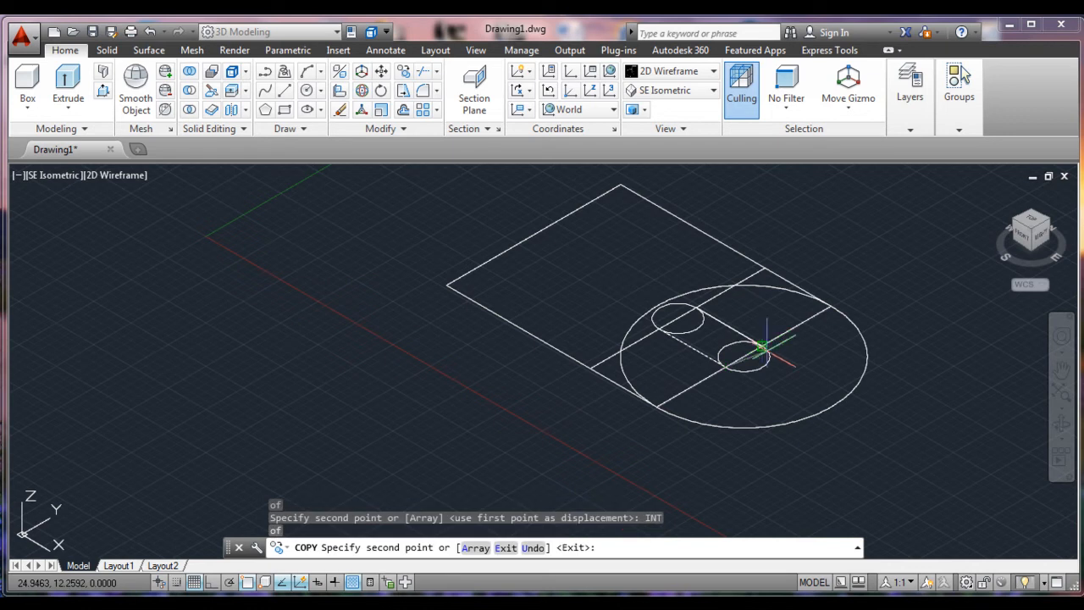
Trim away the slot-side half of the small circle on the dividing line, using the dividing line as the cutting edge.
key("Escape")
type("TR")
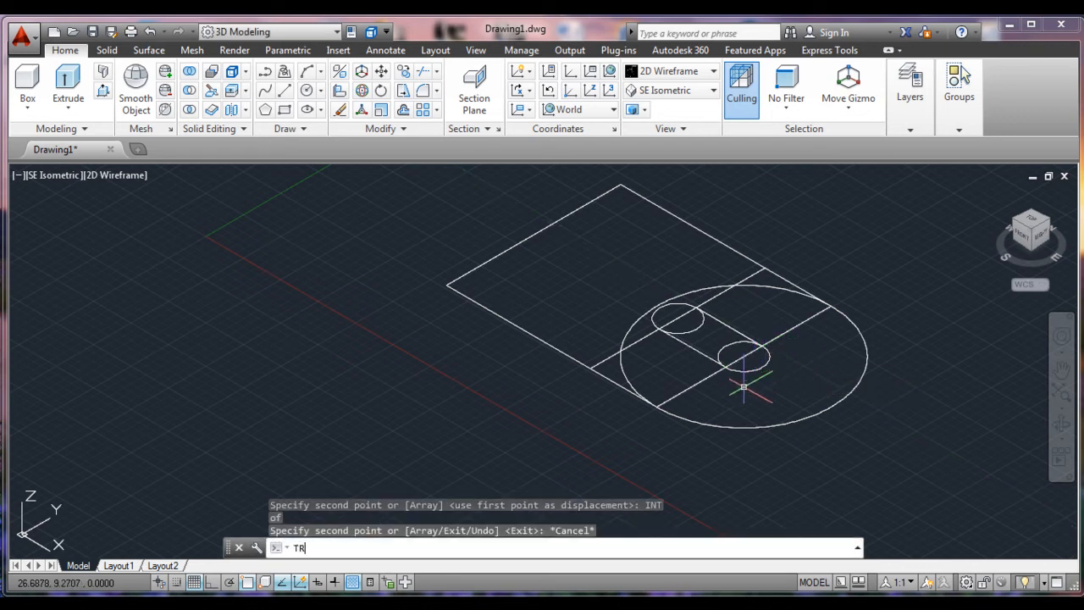
type("IM")
key("Return")
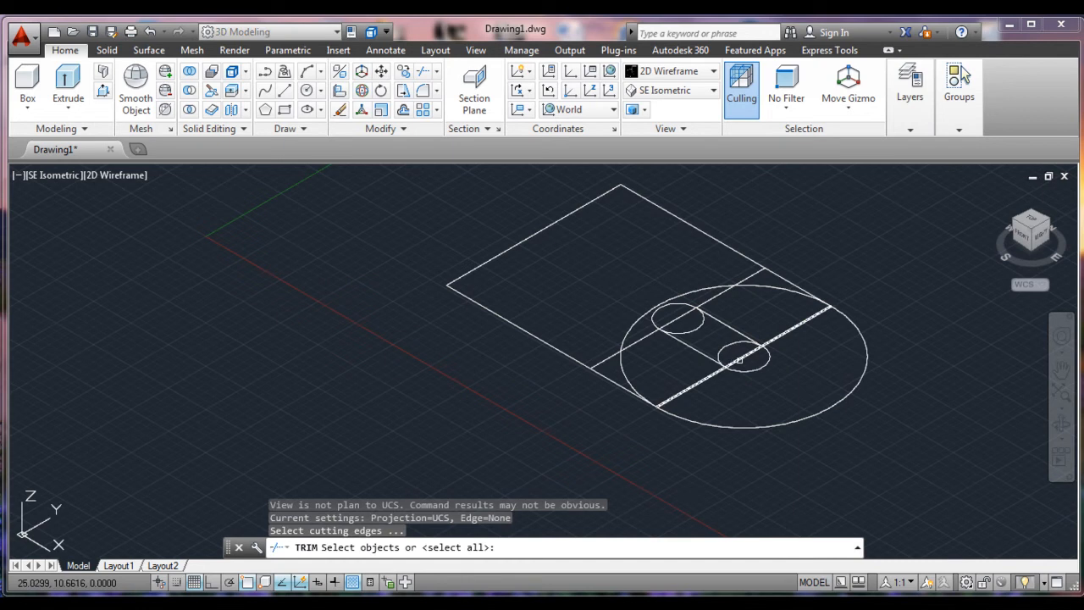
left_click(739, 360)
key("Return")
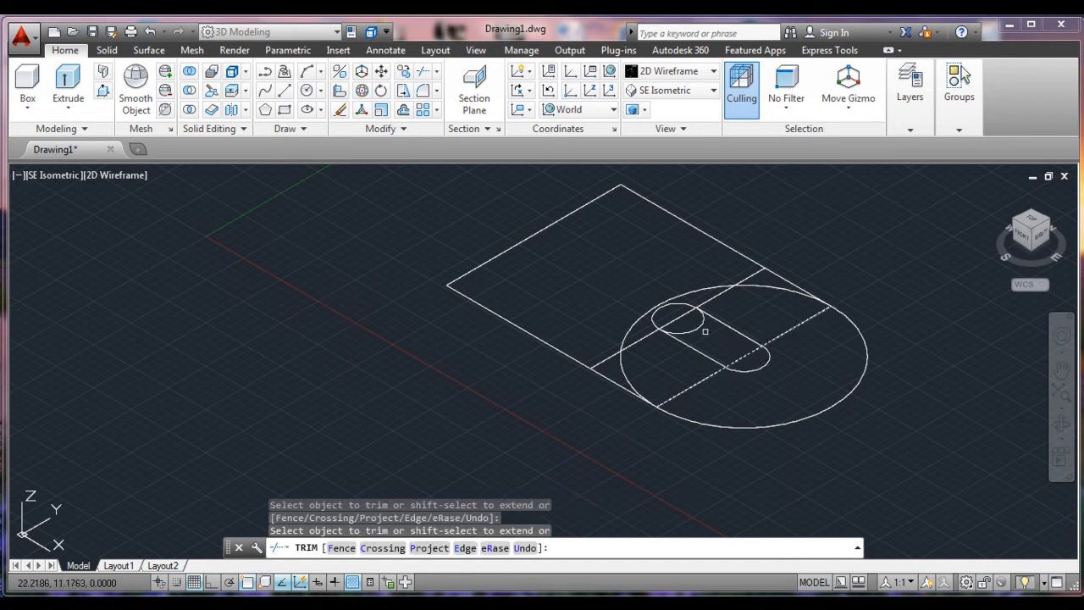
left_click(681, 316)
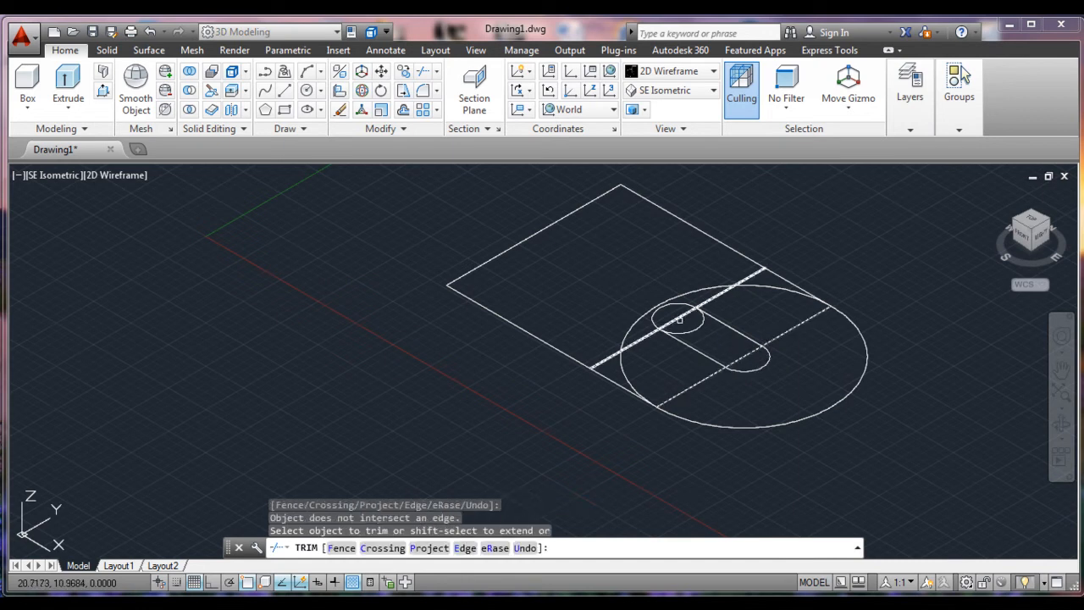
key("Escape")
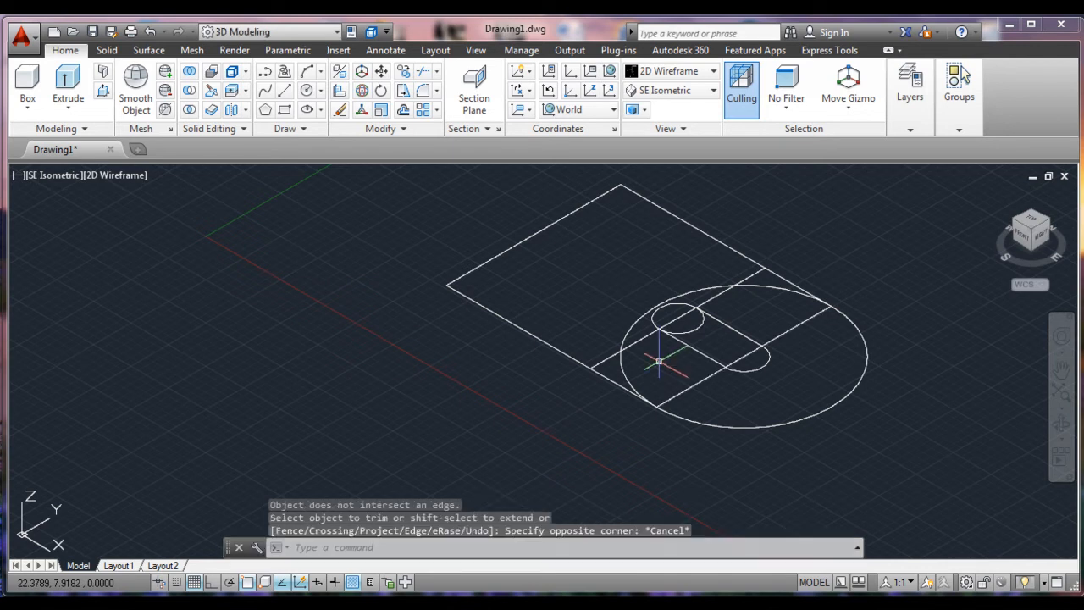
Trim away the slot-side half of the copied small circle, using the copied cross line as the cutting edge.
key("Return")
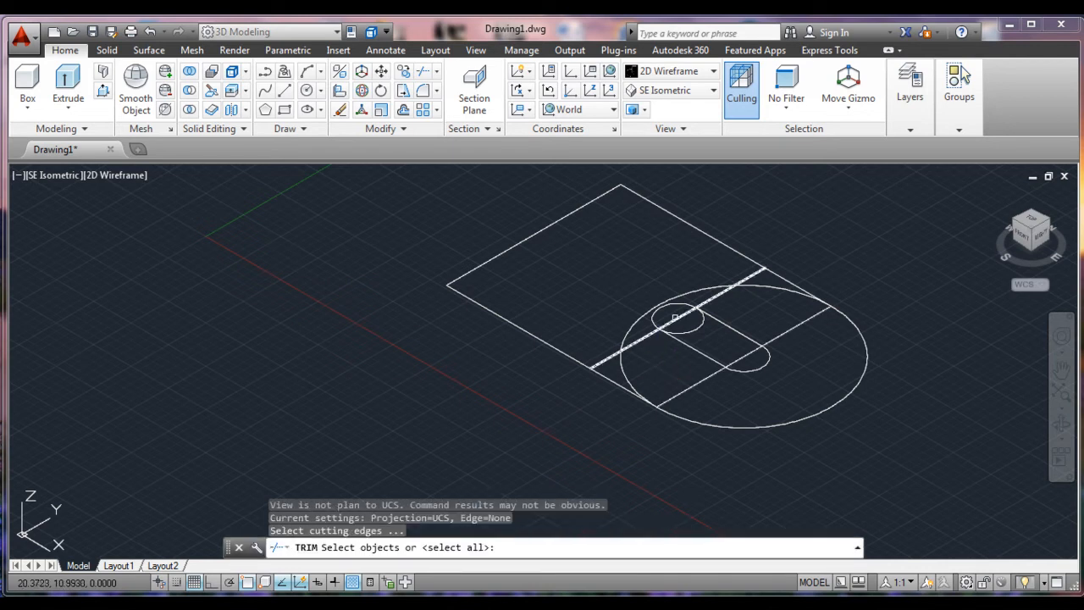
left_click(675, 319)
key("Return")
left_click(692, 329)
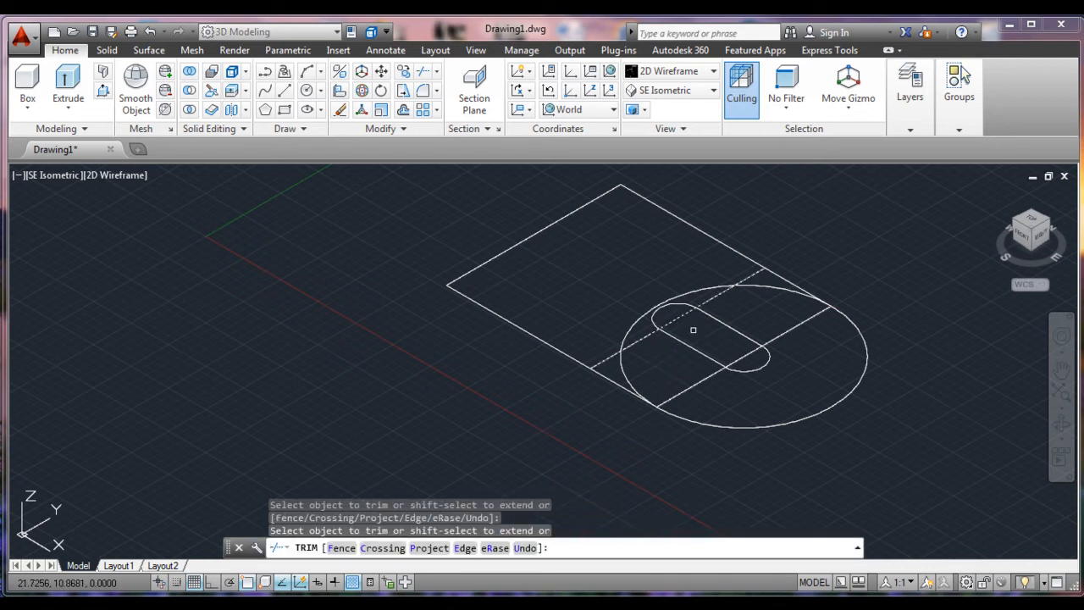
left_click(697, 352)
key("Return")
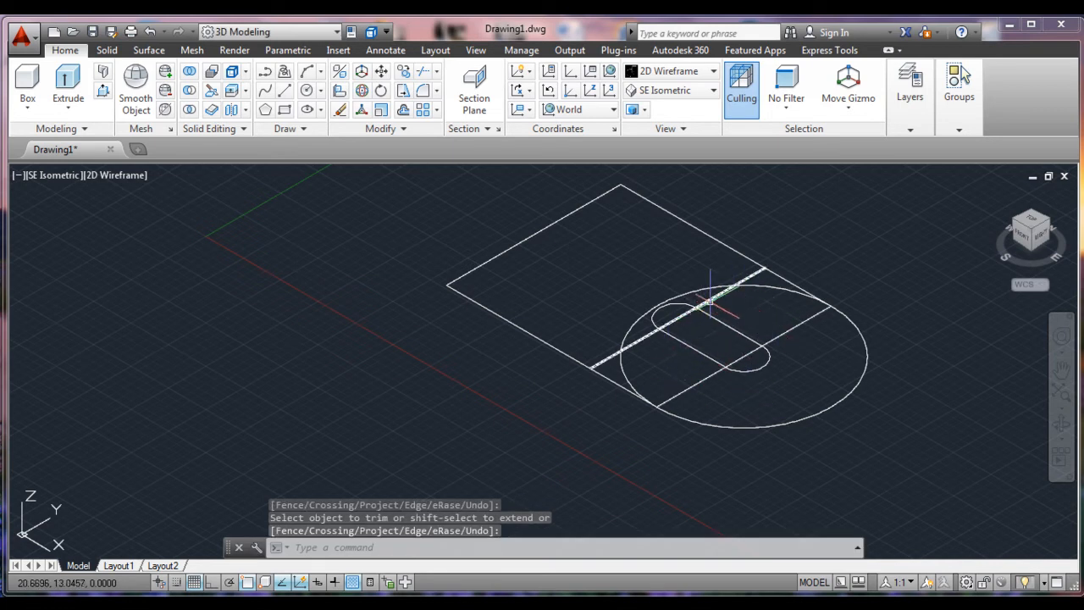
key("Escape")
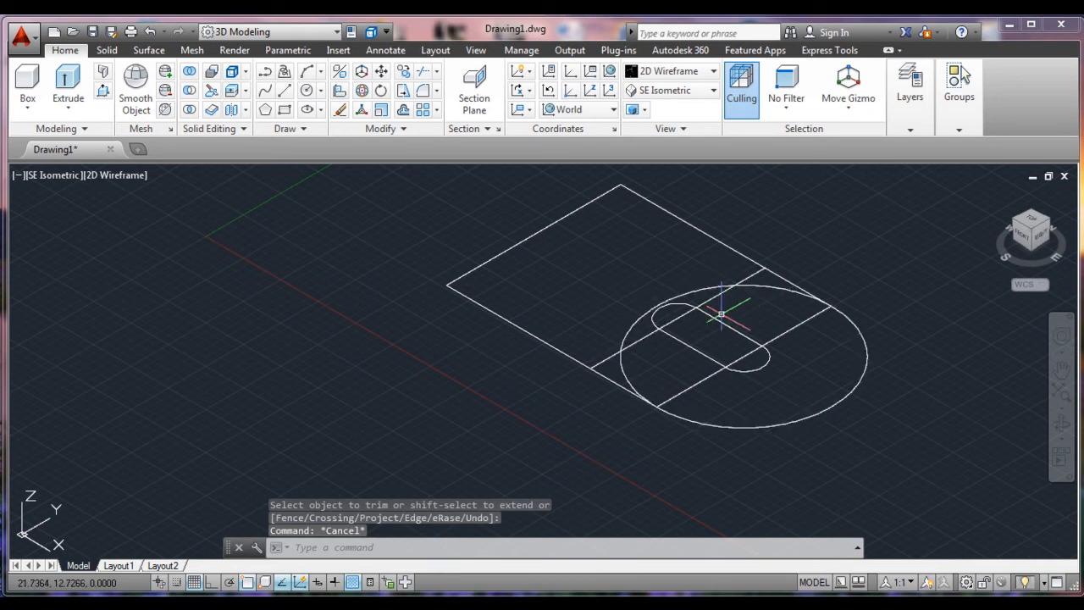
Erase the copied cross line that passes through the slot's inner end.
type("E")
key("Return")
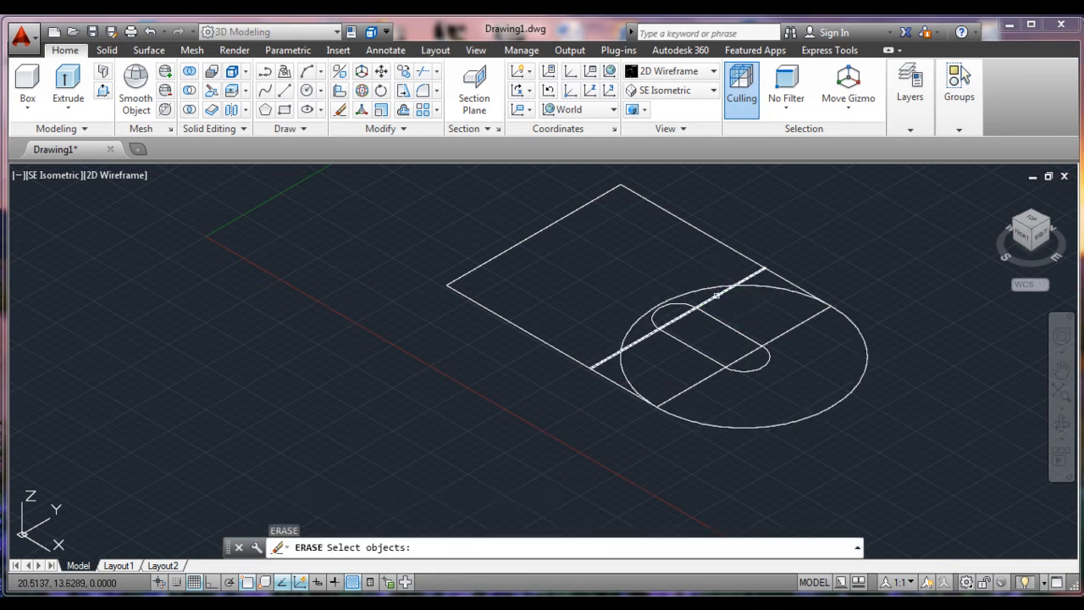
left_click(716, 296)
key("Return")
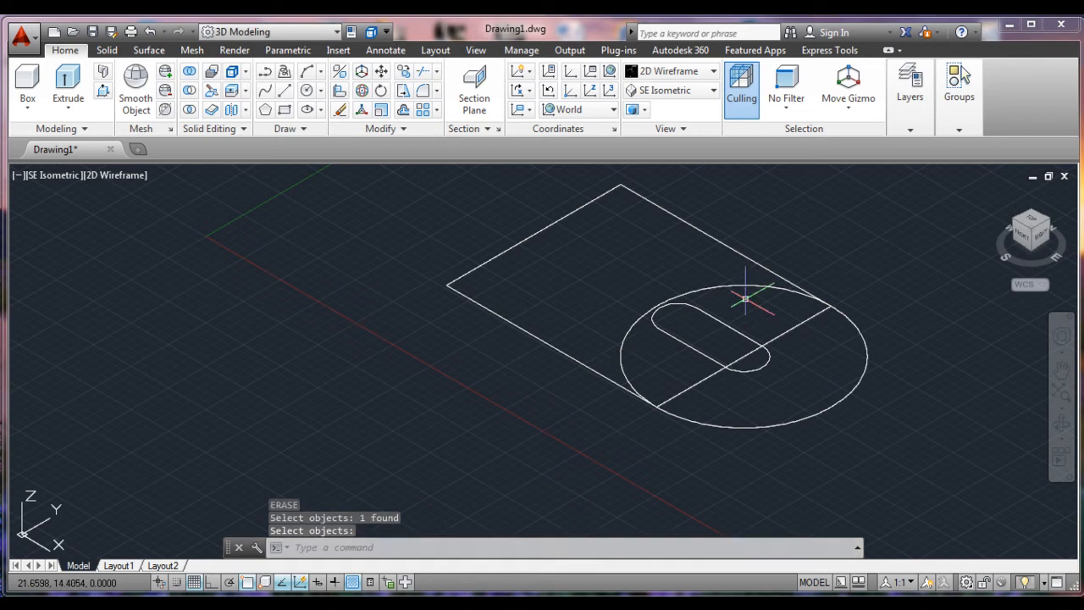
Try erasing the dividing line across the large circle and undo the erasure.
key("Return")
left_click(781, 334)
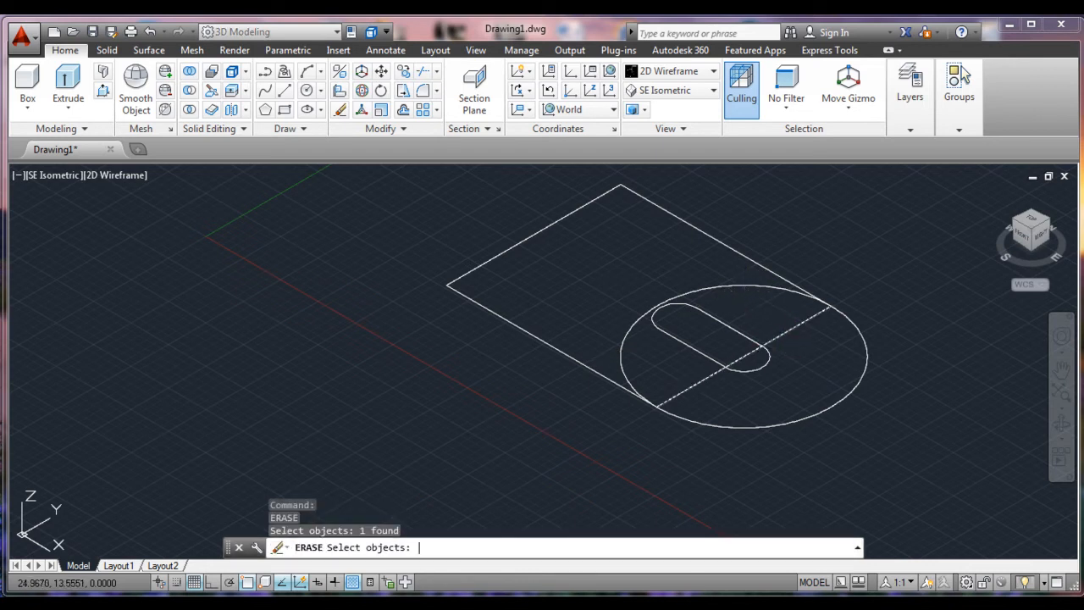
key("Return")
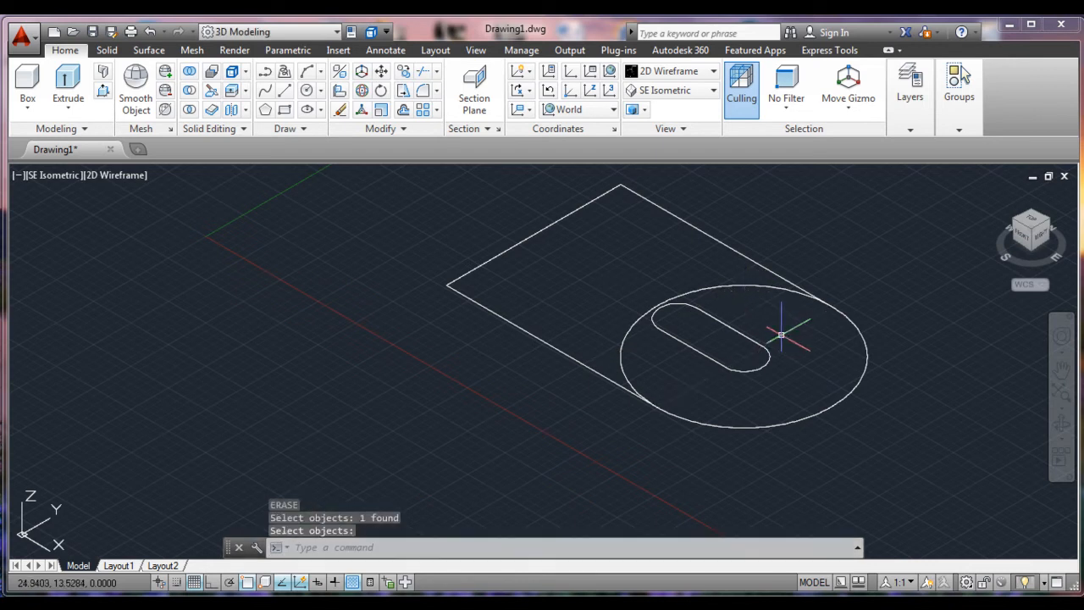
left_click(150, 31)
Trim away the inner half of the large circle at the dividing line to leave the outline's rounded end.
type("trim")
key("Return")
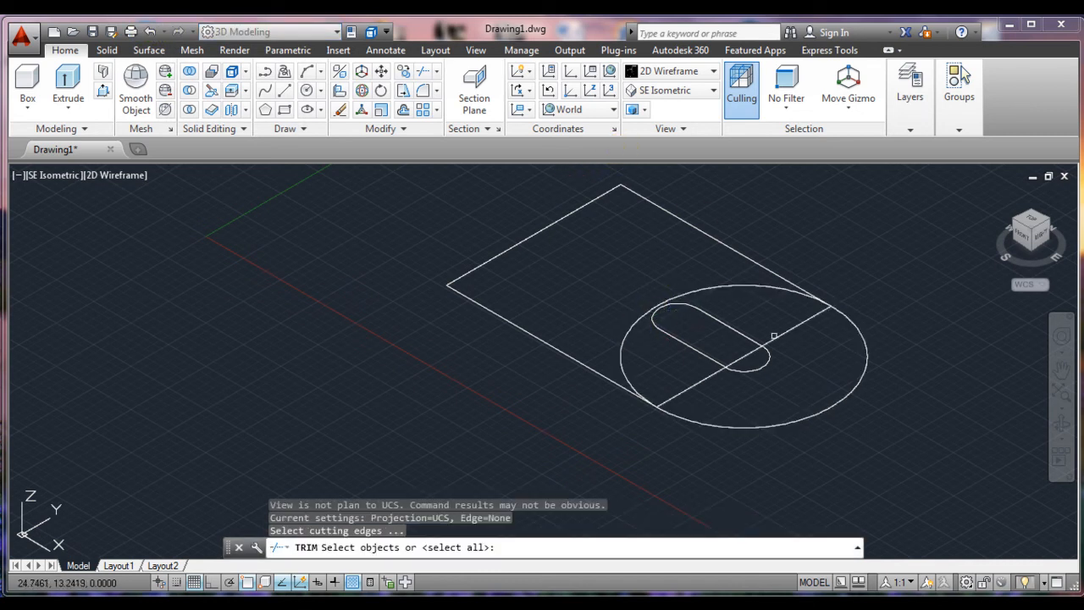
left_click(777, 337)
key("Return")
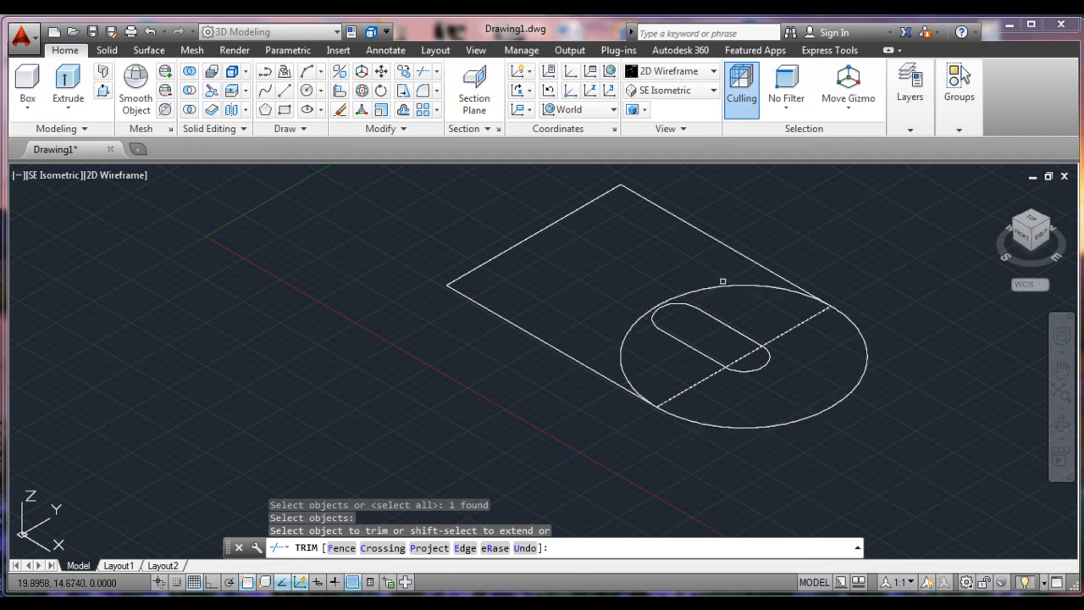
left_click(723, 283)
key("Return")
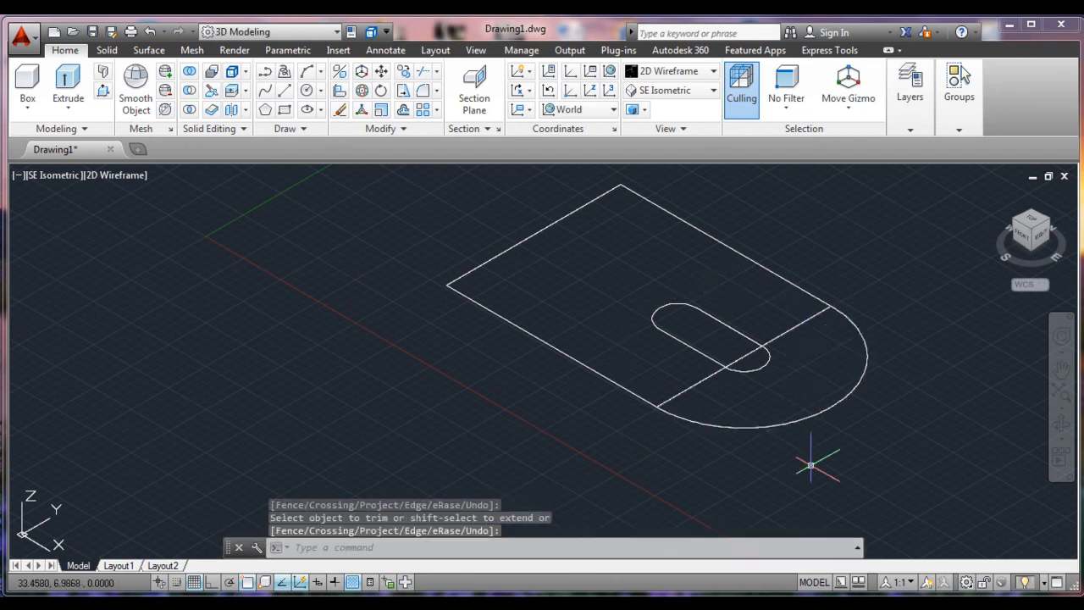
key("Return")
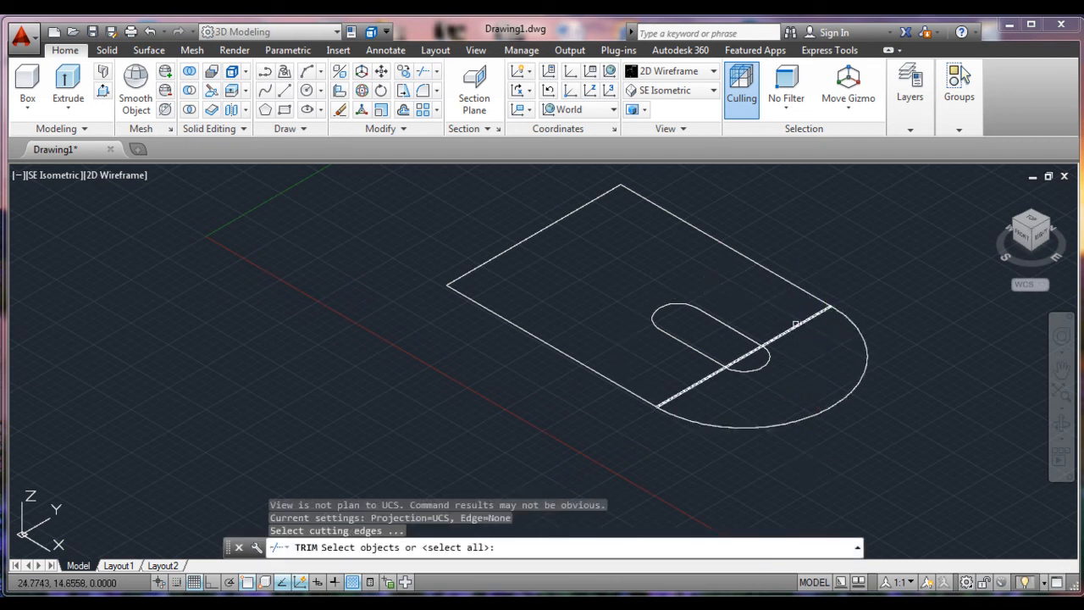
left_click(799, 324)
key("Return")
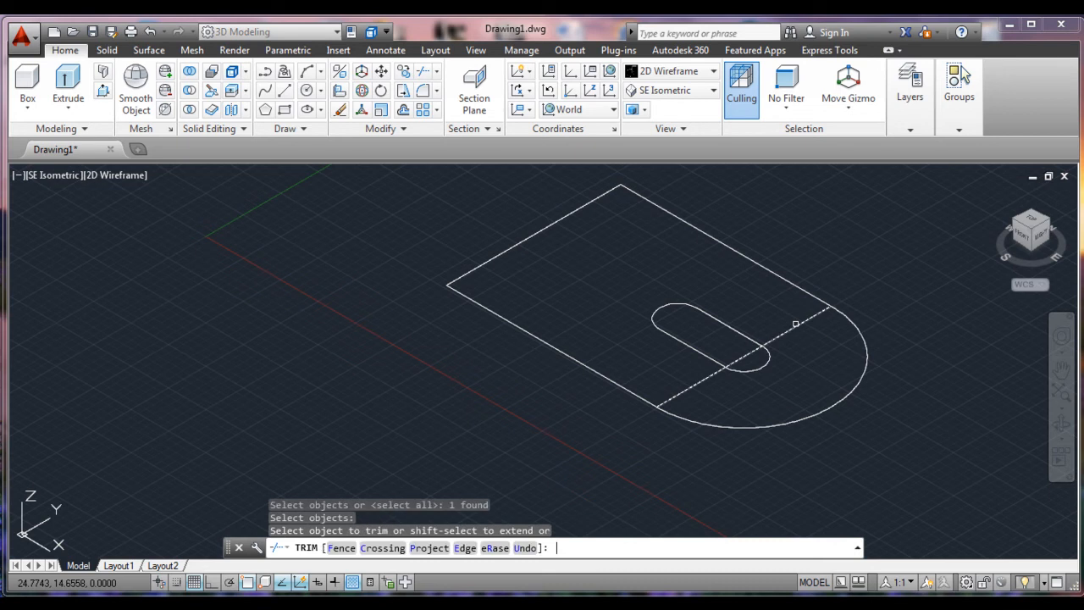
key("Escape")
Erase the dividing line between the straight sides and the rounded end.
type("e")
key("Return")
left_click(797, 324)
key("Return")
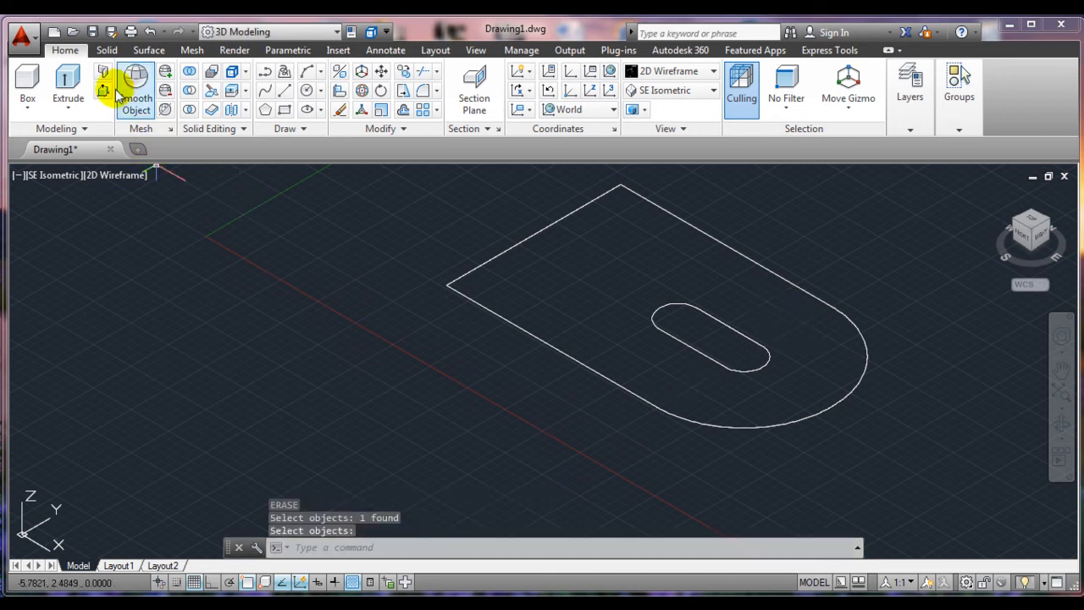
Presspull the area between the outer outline and the slot upward to a height of 1.5.
left_click(108, 52)
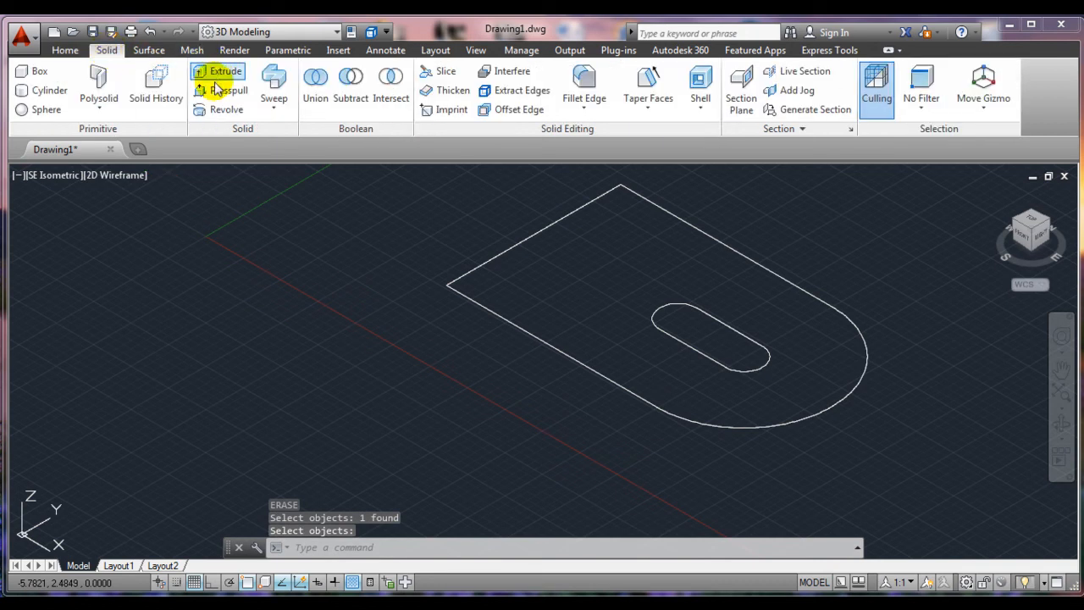
left_click(238, 100)
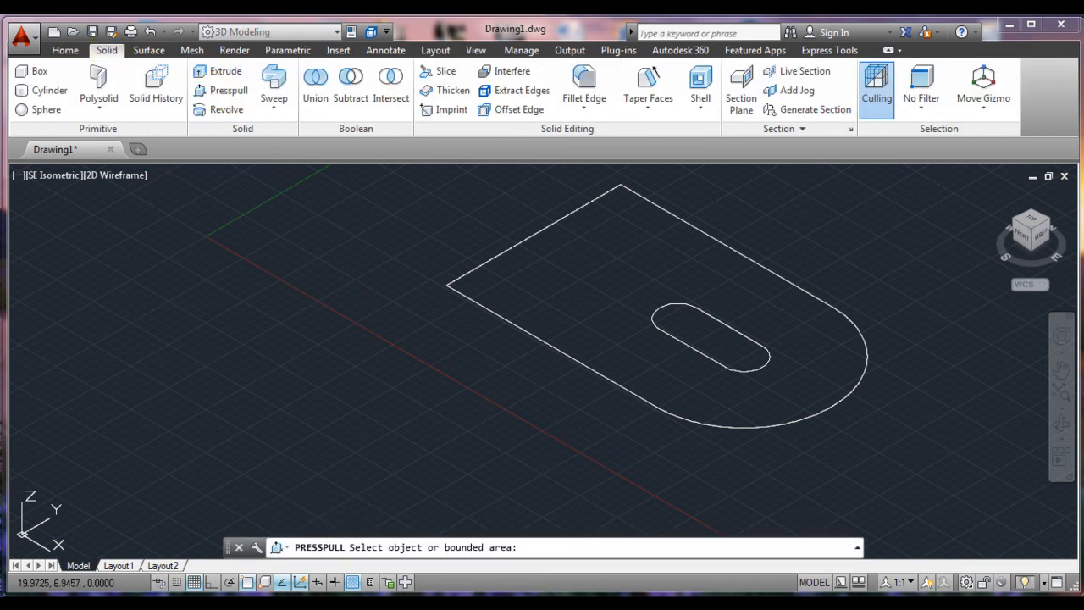
left_click(576, 258)
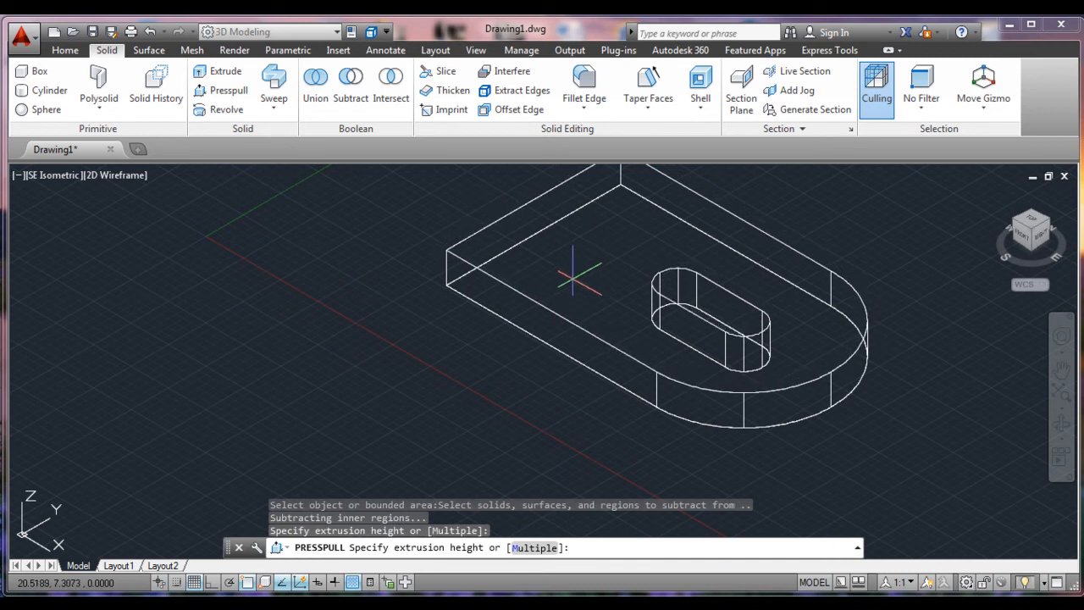
key("Return")
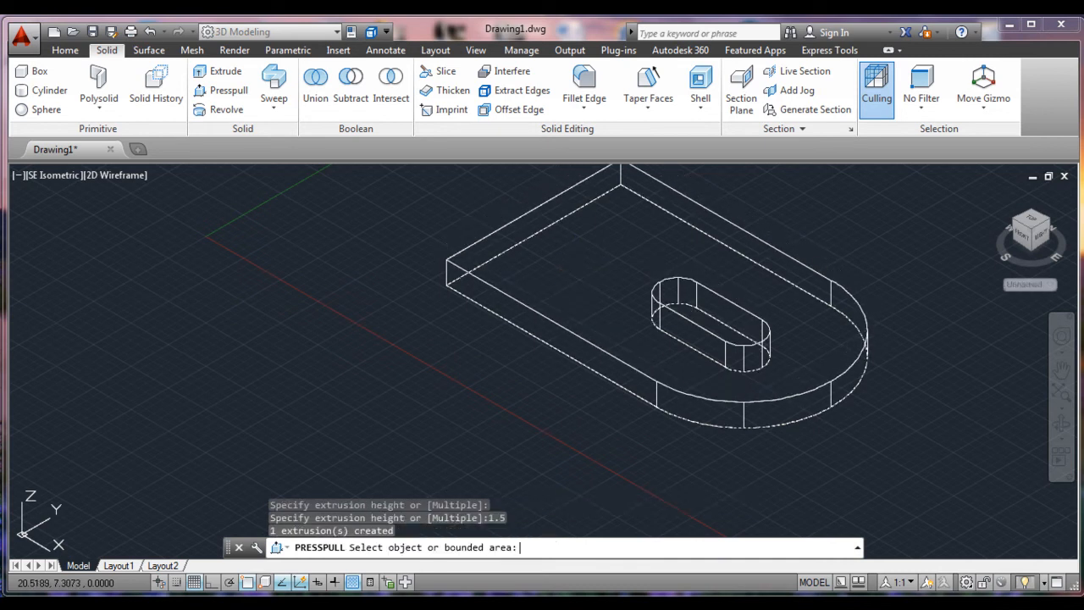
key("Return")
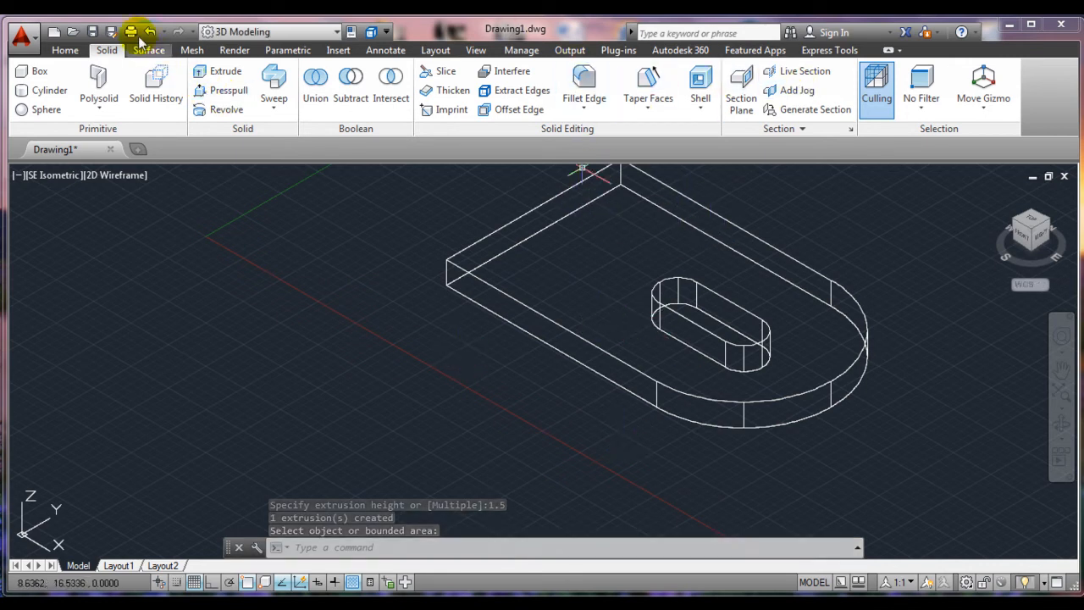
Display the slotted plate in the Conceptual visual style.
left_click(72, 52)
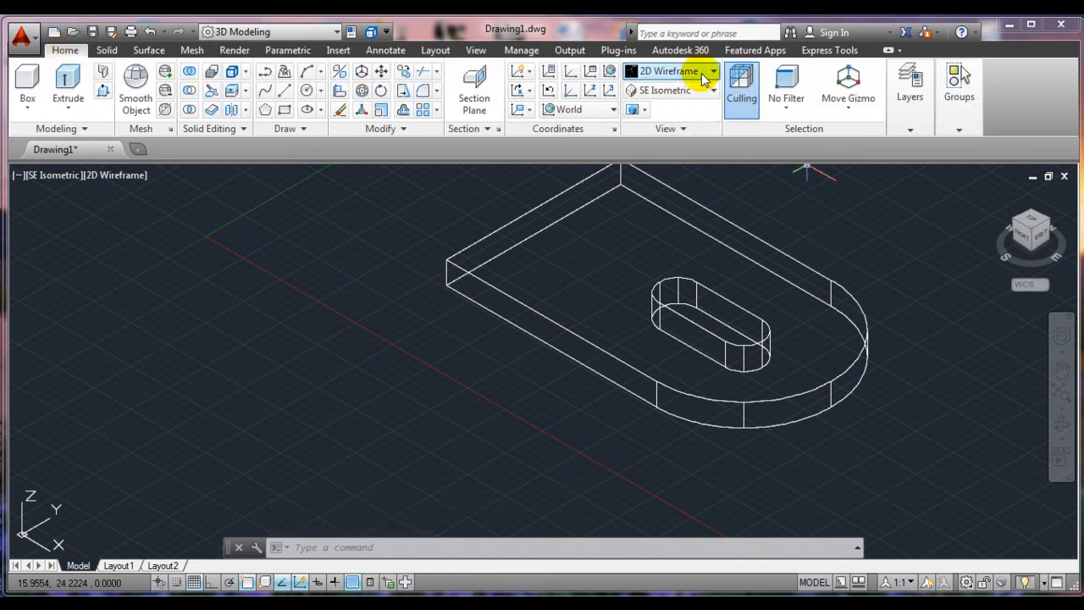
left_click(703, 78)
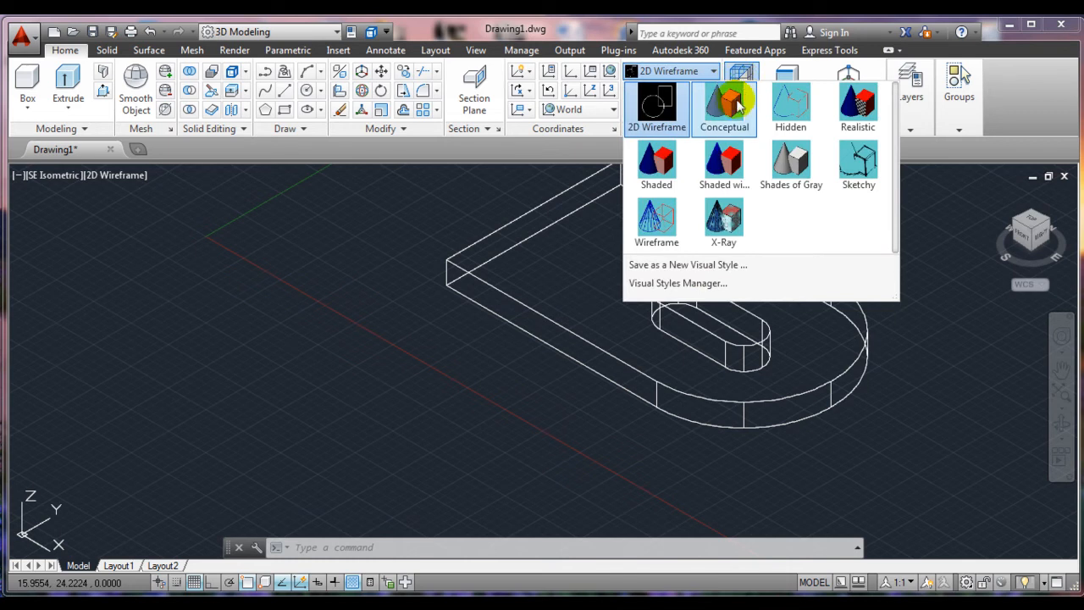
left_click(735, 97)
left_click(738, 100)
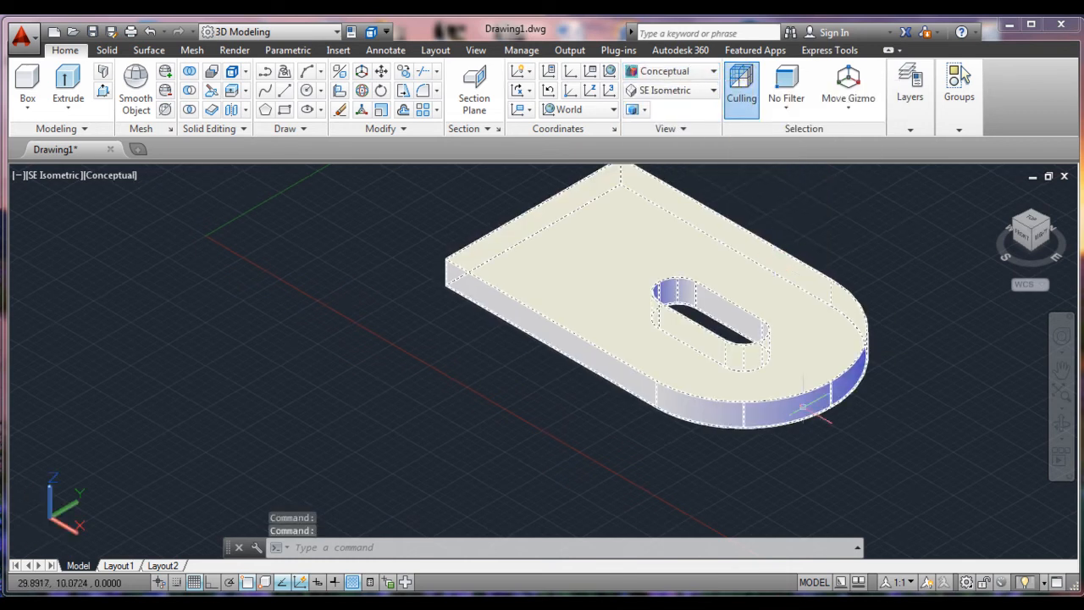
key("Escape")
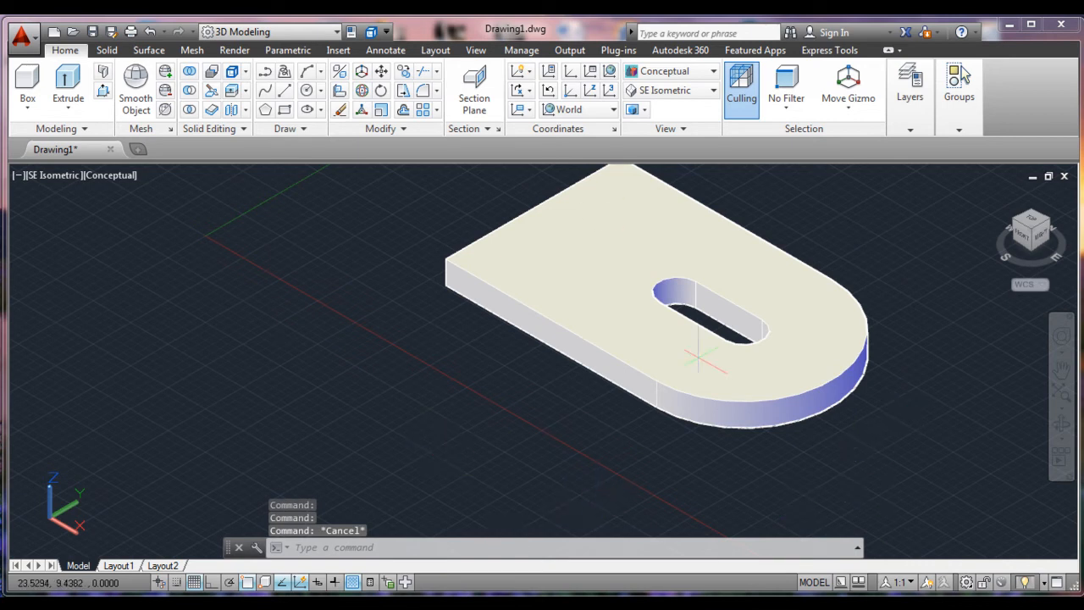
Set the coordinate system to the Front preset for drawing on a vertical plane.
scroll(692, 354, "down", 4)
scroll(694, 351, "up", 2)
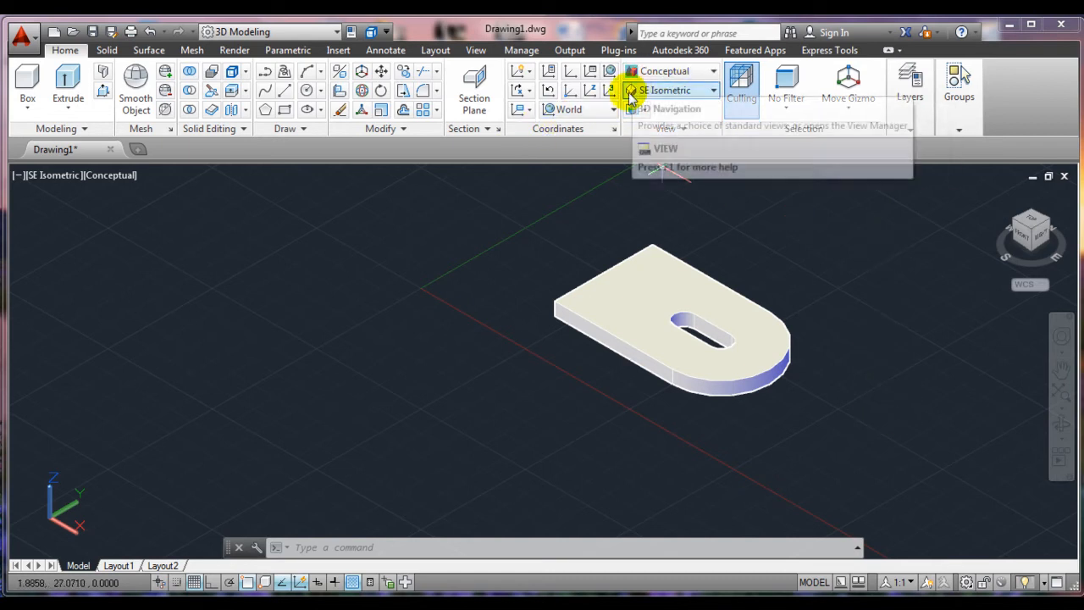
left_click(611, 113)
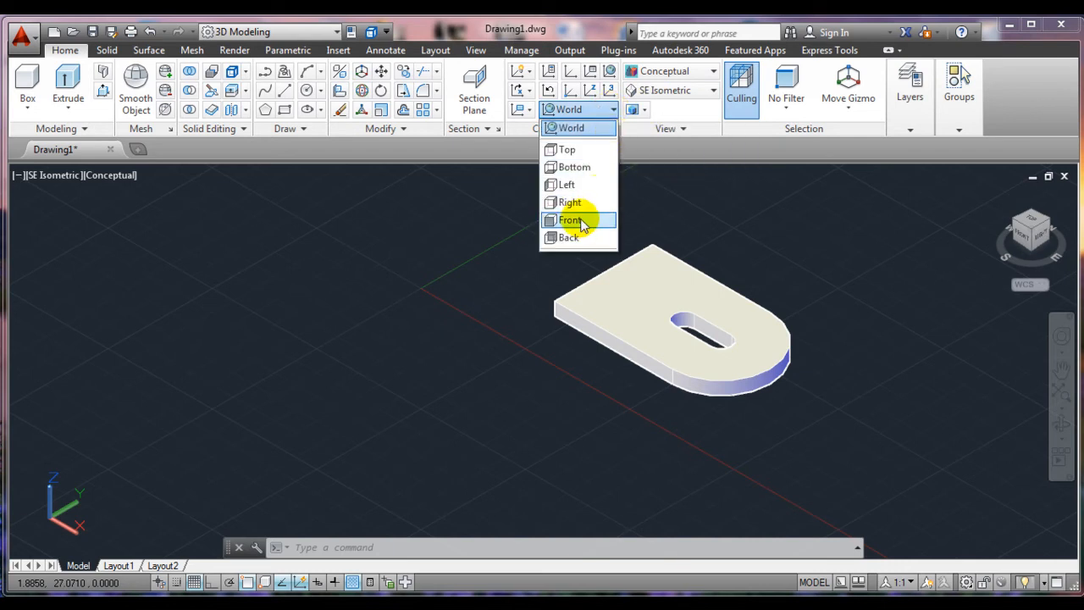
left_click(572, 220)
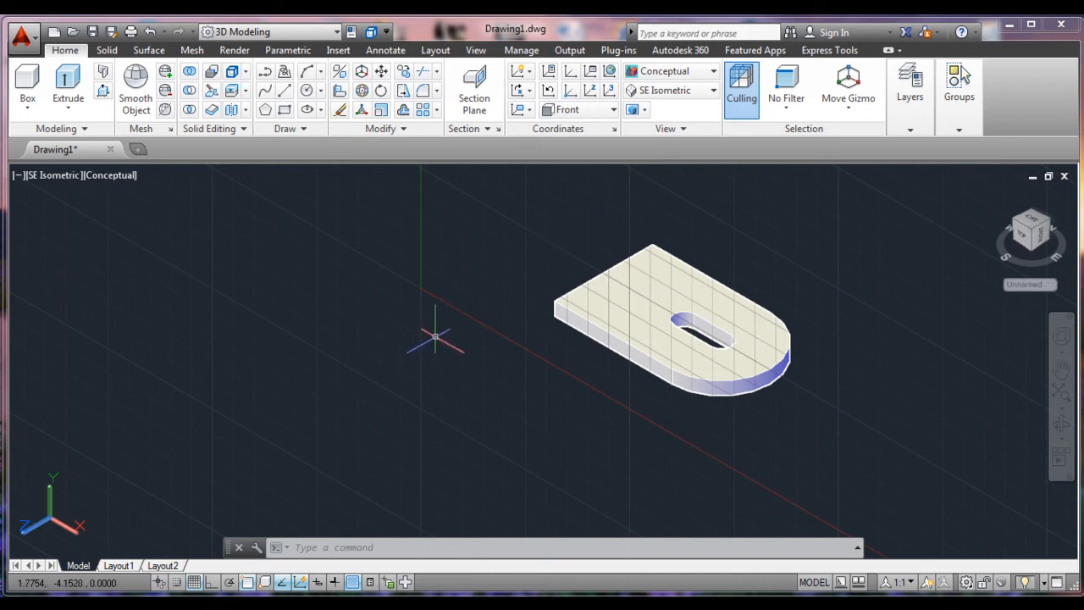
Draw five connected lines on the front plane forming an overlapping upright rectangular outline about 7.4 wide and 12.7 high beside the plate.
type("l")
key("Return")
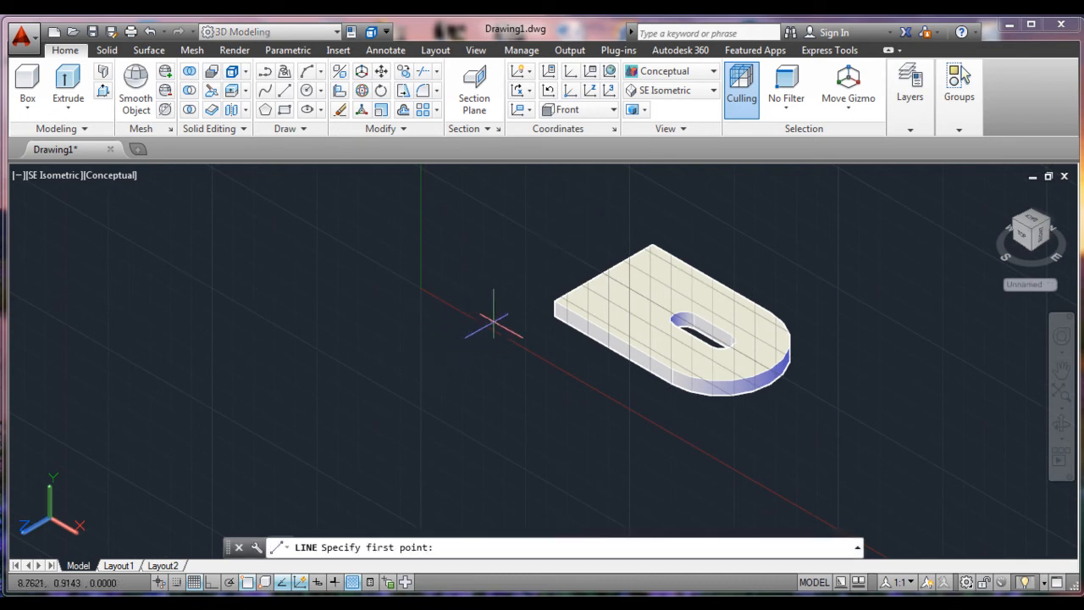
left_click(463, 221)
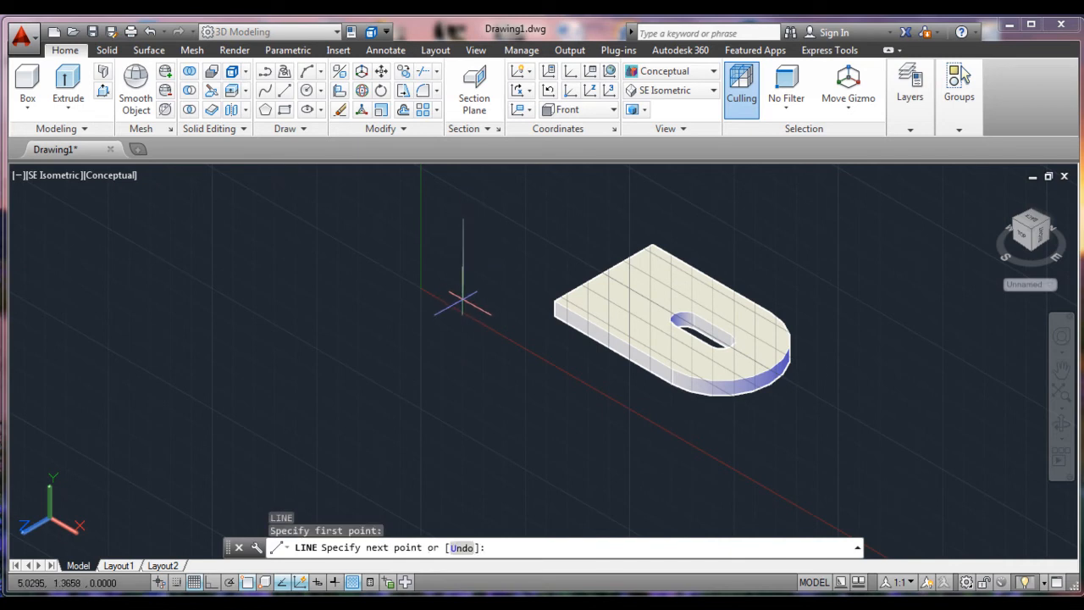
left_click(463, 300)
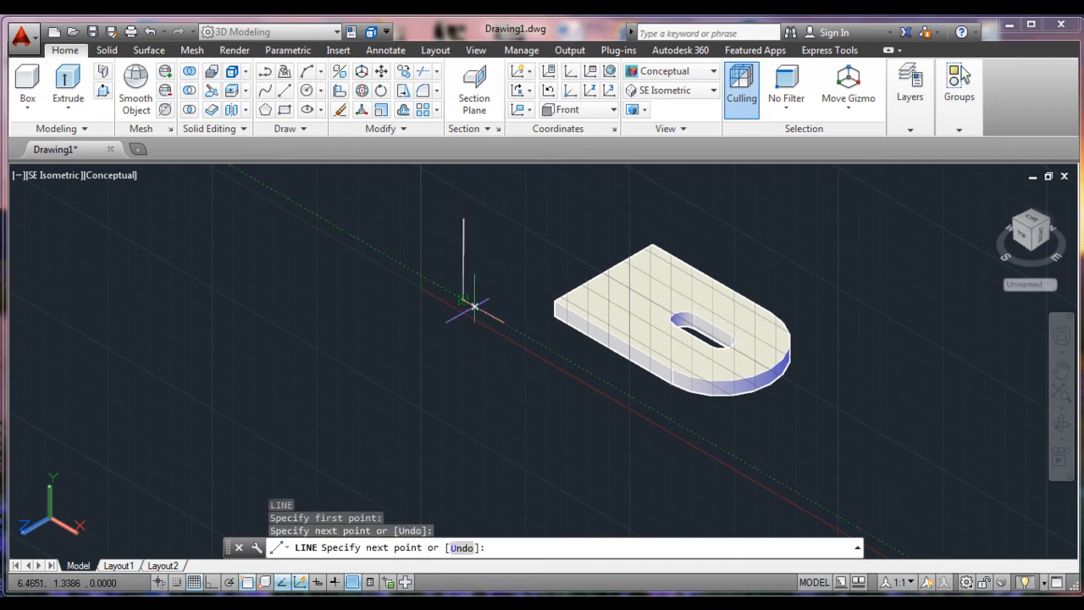
left_click(520, 331)
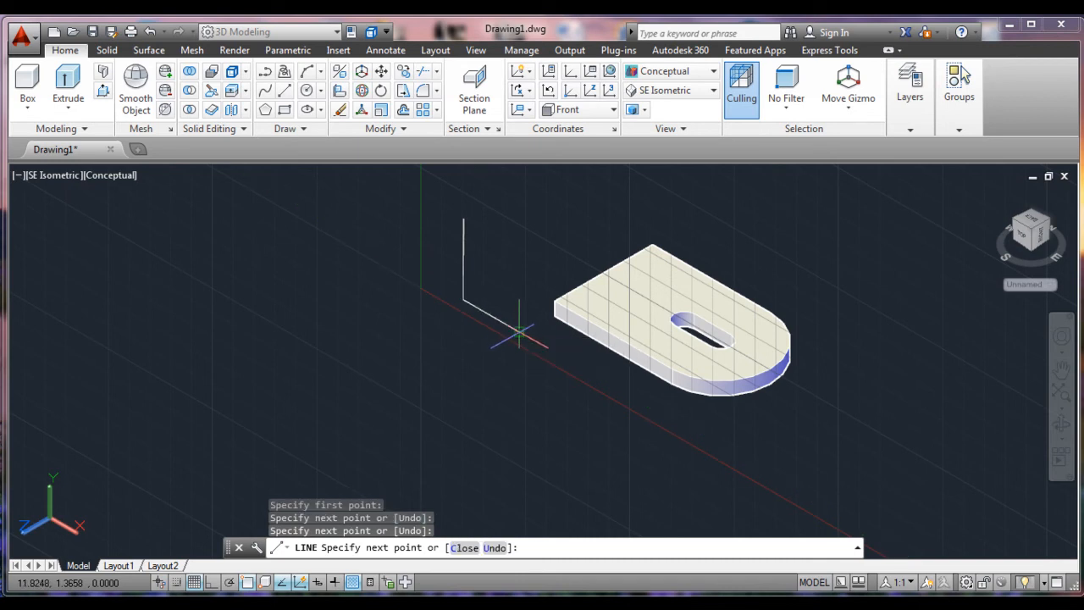
left_click(520, 209)
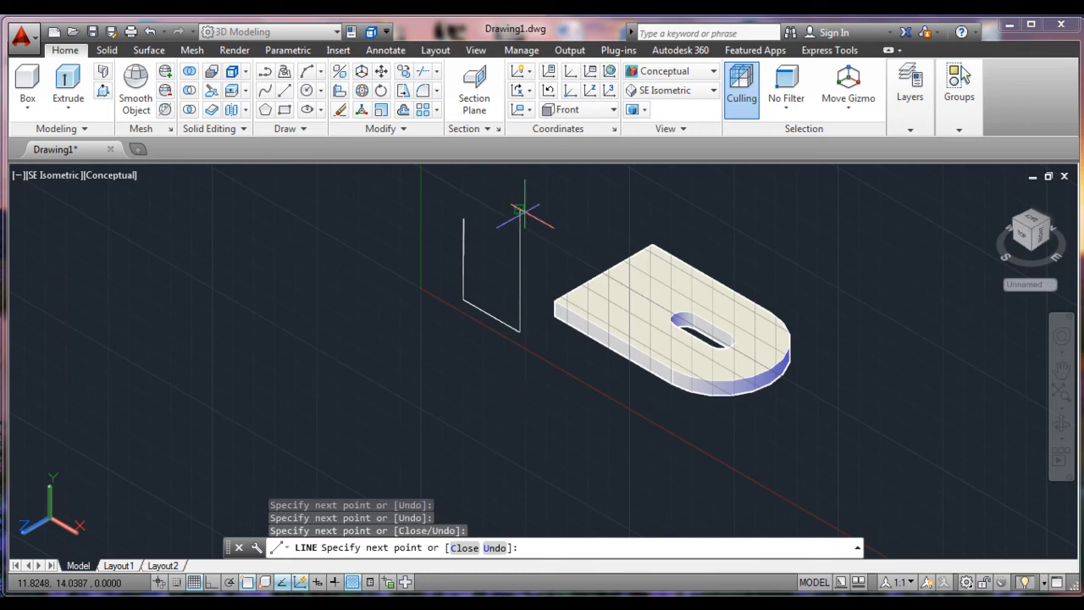
left_click(457, 174)
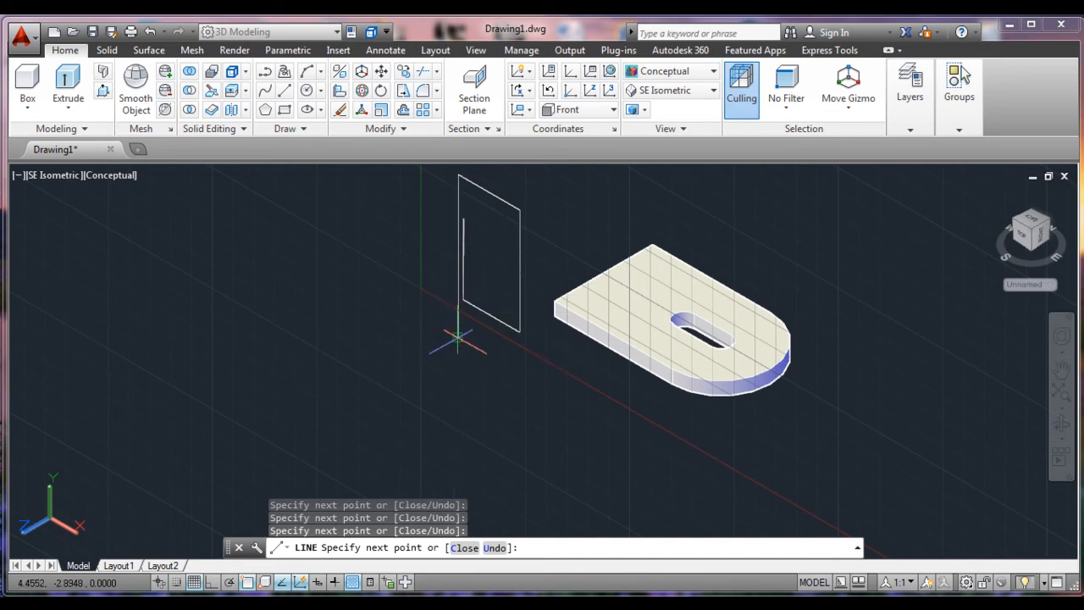
key("Return")
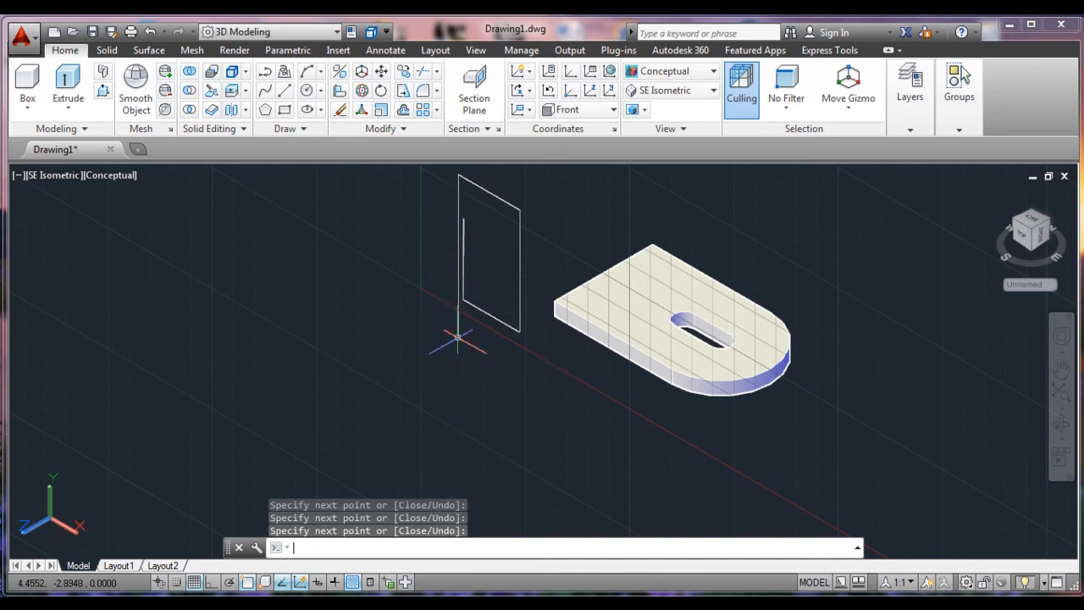
key("Escape")
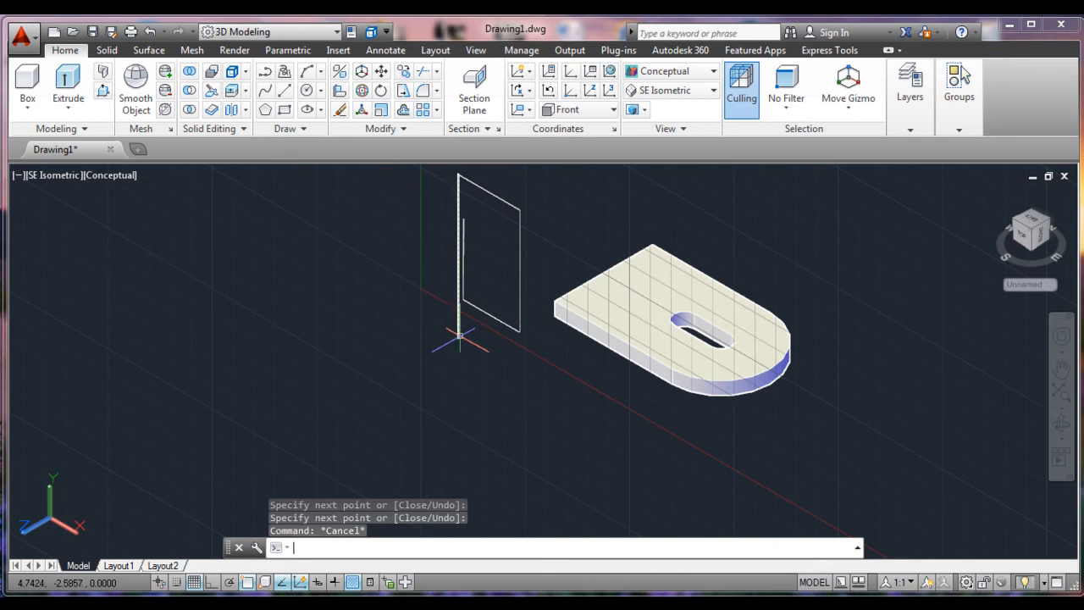
Erase the short inner vertical line beside the outline's long side edge.
type("e")
key("Return")
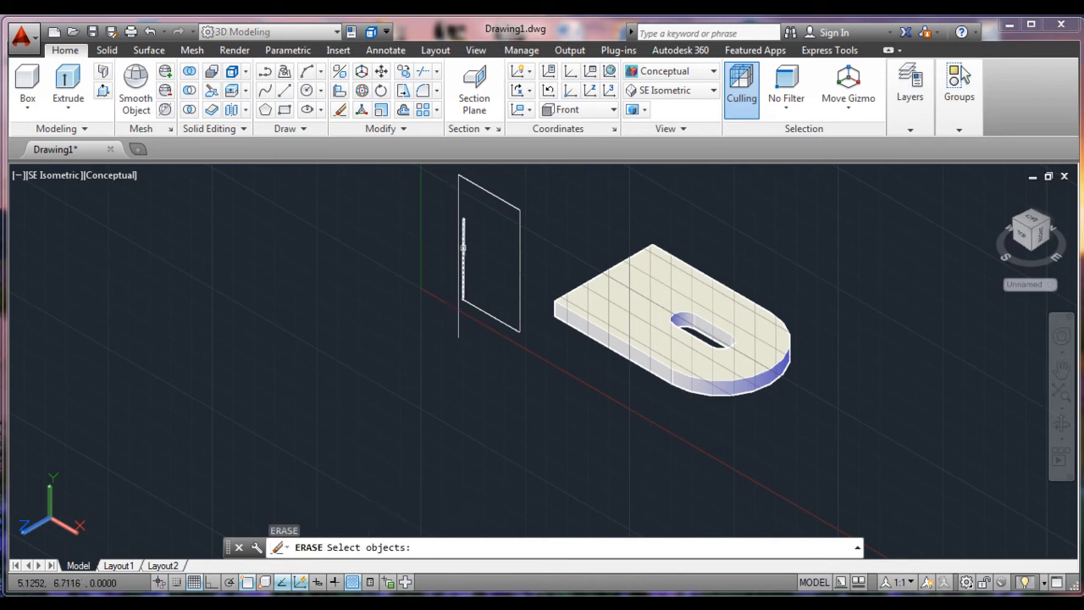
left_click(464, 248)
key("Return")
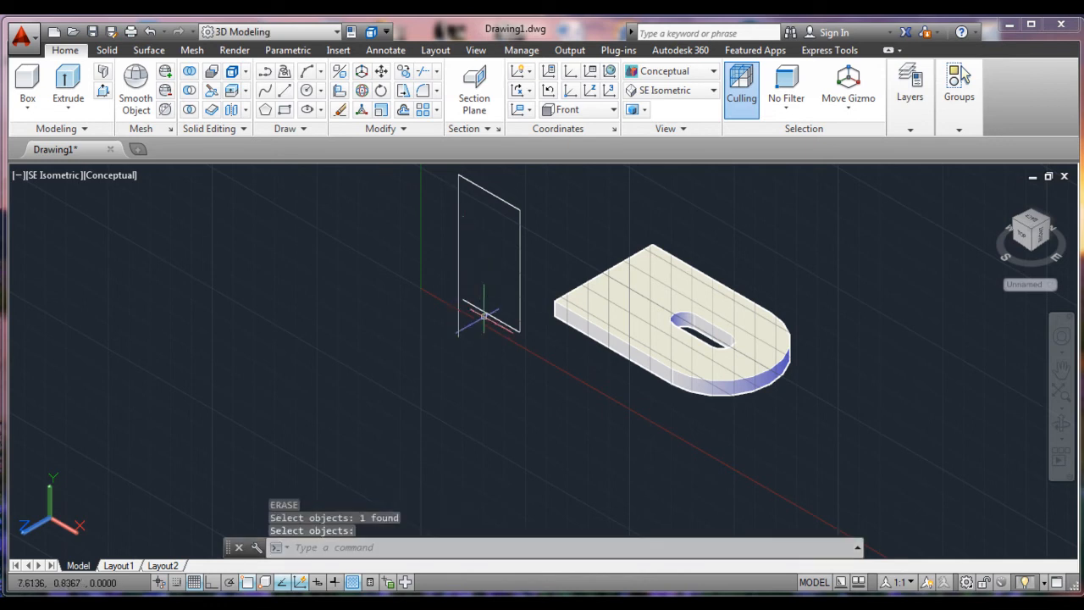
Extend the outline's bottom line to meet the long vertical side line.
type("extend")
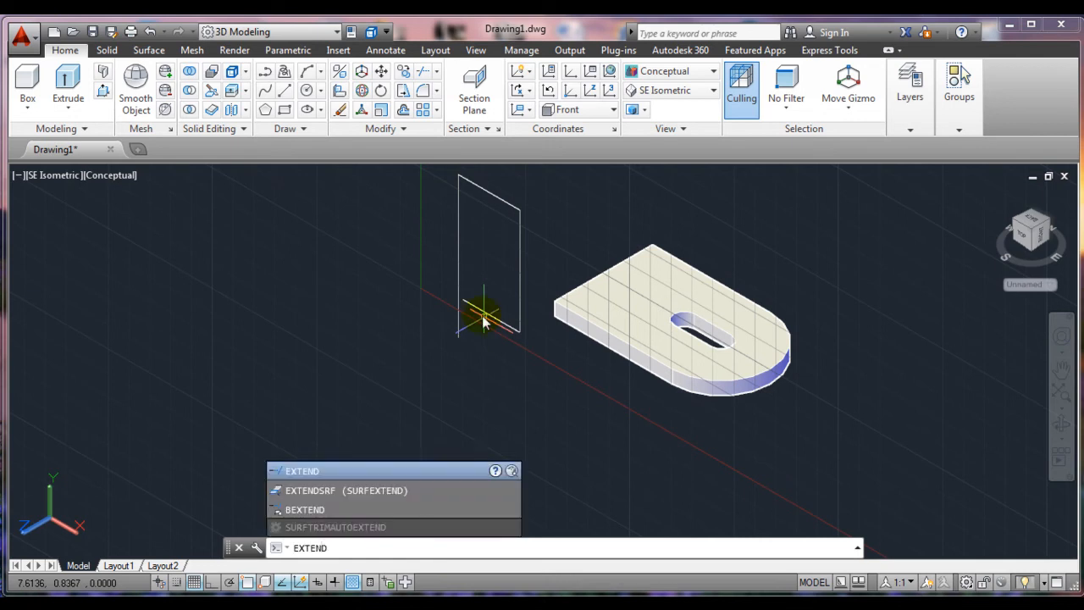
key("Return")
left_click(455, 276)
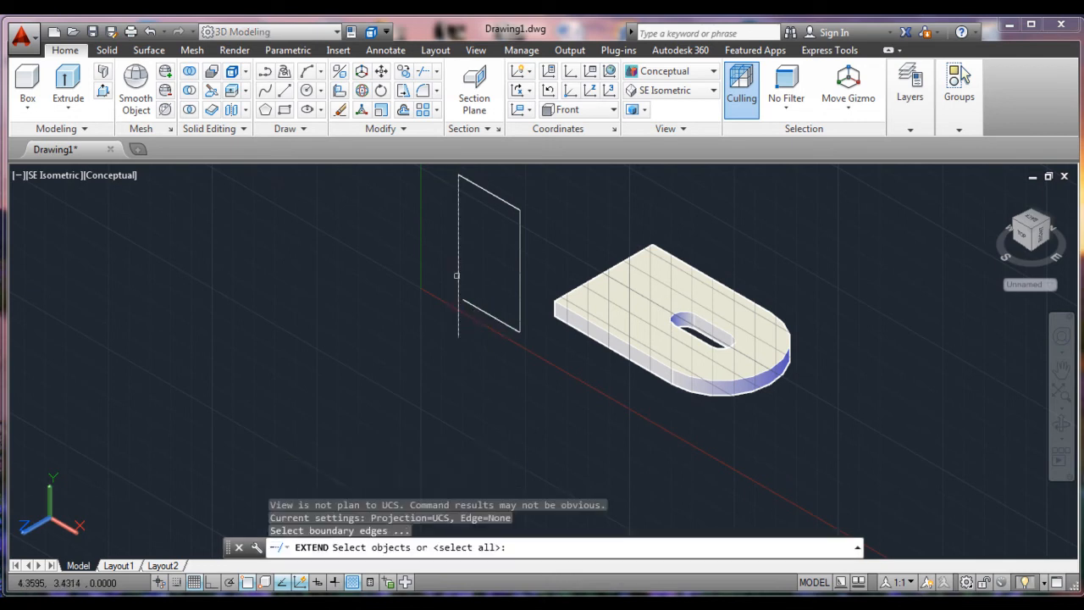
key("Return")
left_click(478, 313)
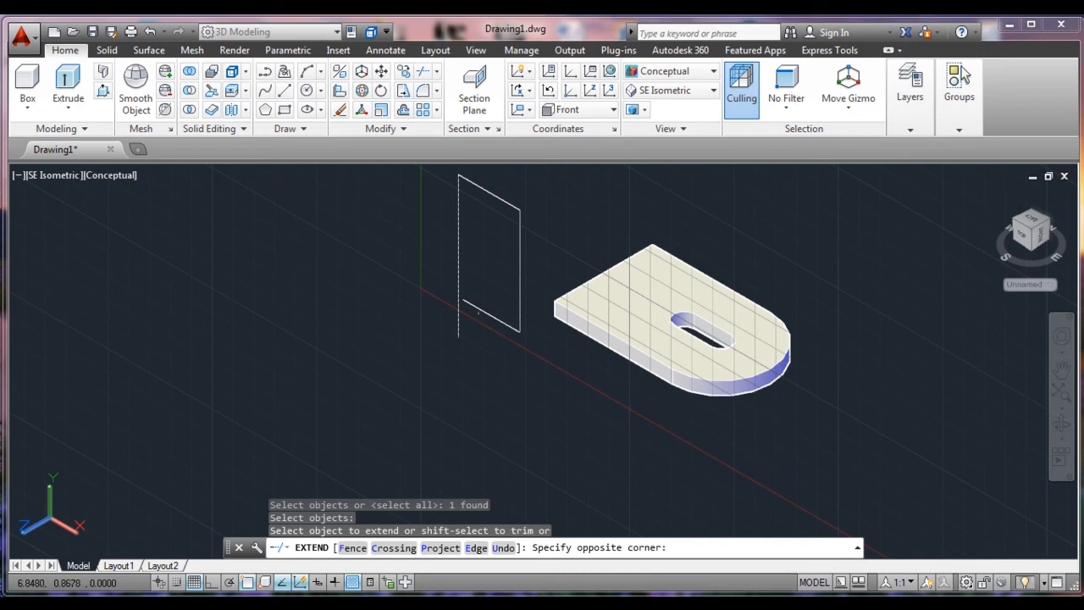
left_click(471, 302)
key("Return")
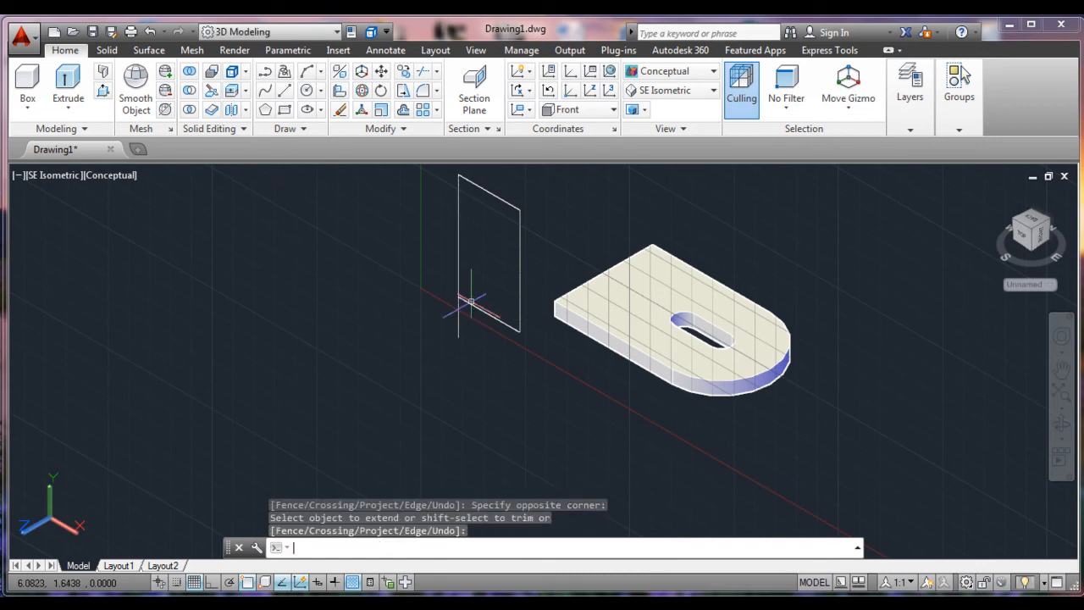
Trim the part of the vertical side line that overhangs below the bottom line, using the bottom line as cutting edge.
type("TRIM")
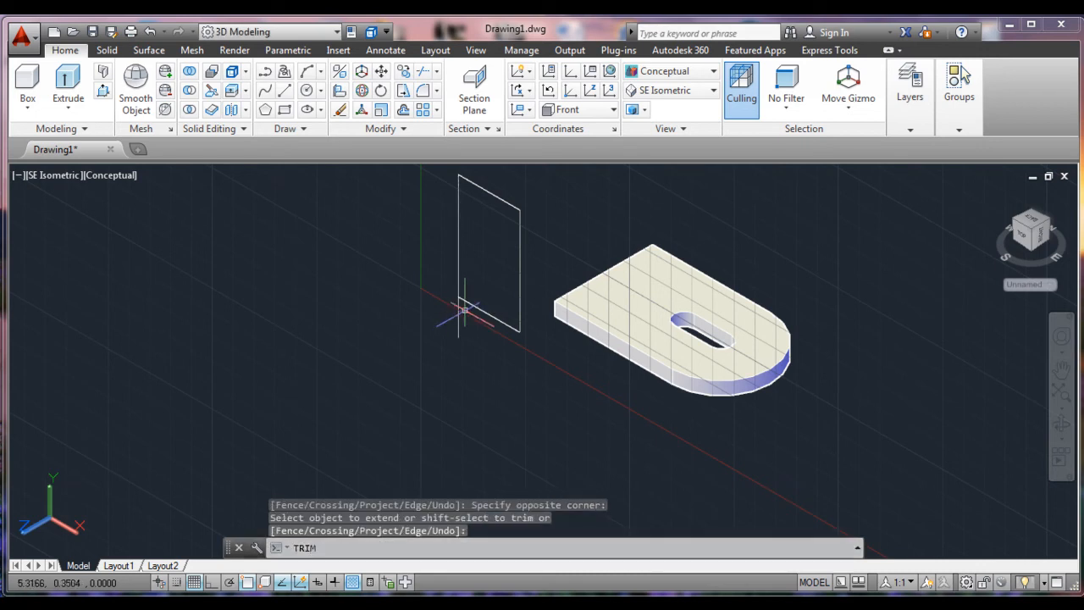
key("Return")
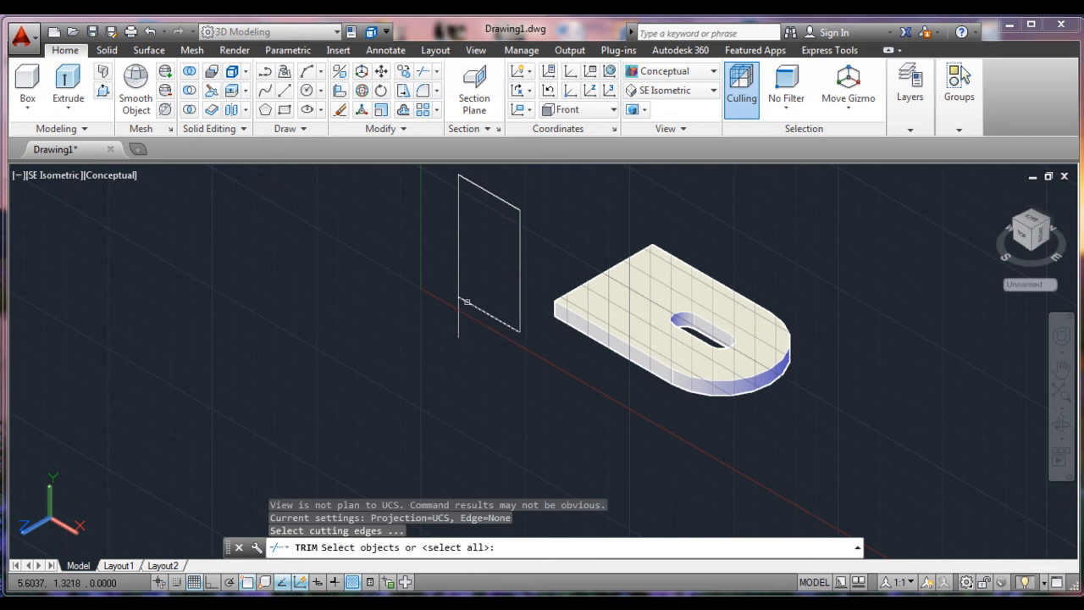
left_click(465, 302)
key("Return")
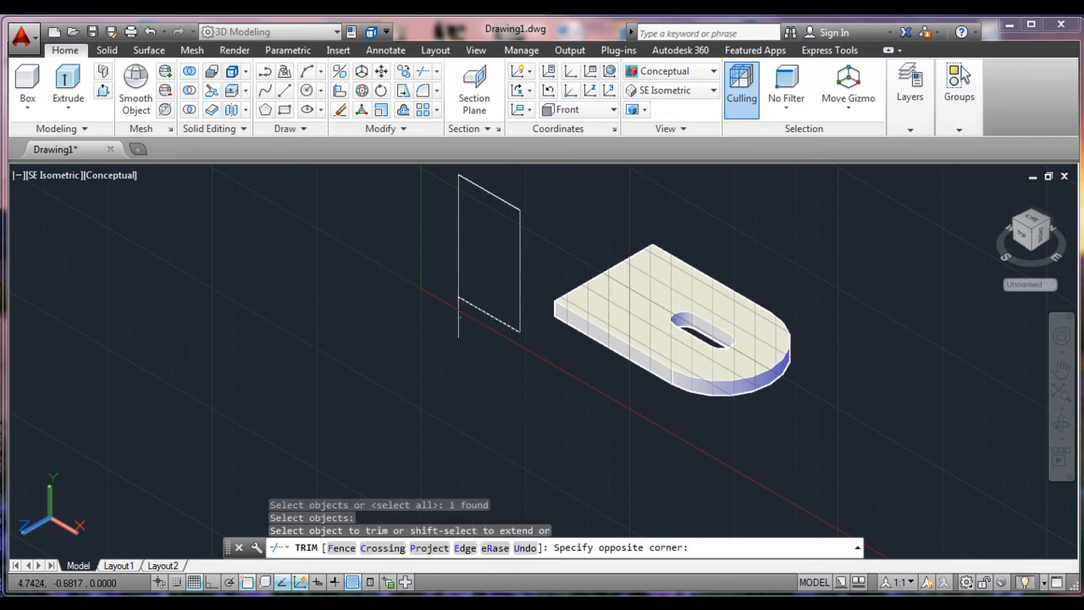
left_click(454, 320)
key("Return")
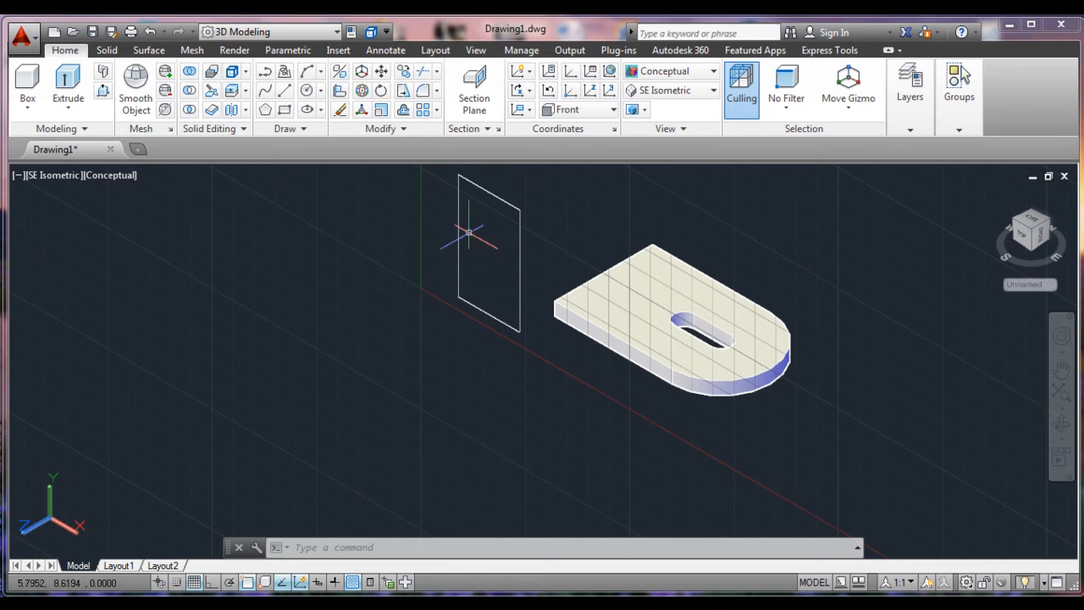
Copy the outline's top line about 5.55 downward, from its corner to a nearest point on the adjoining vertical side.
type("copy")
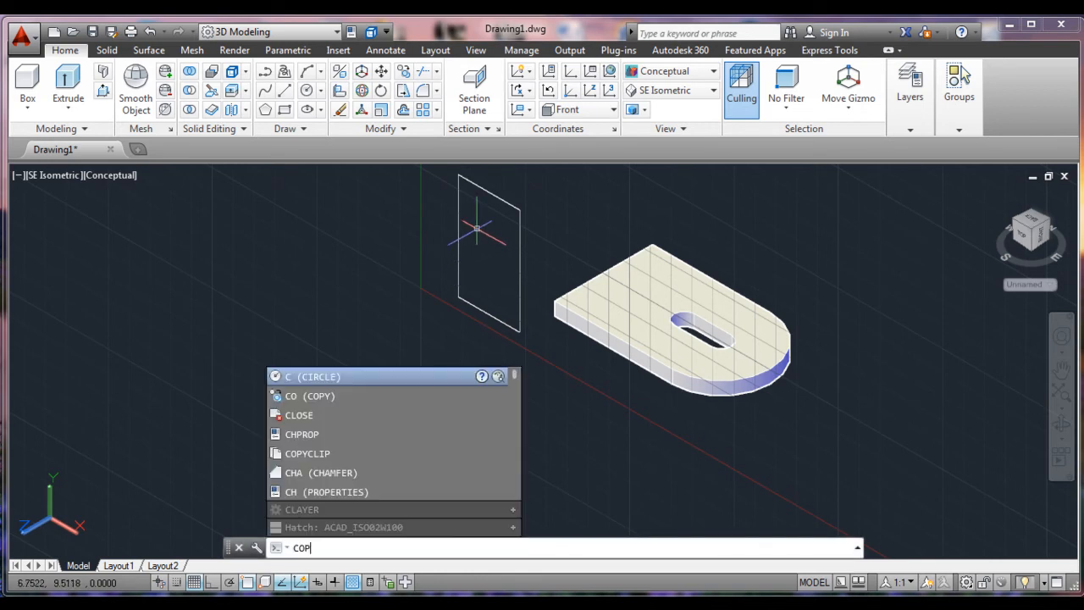
key("Return")
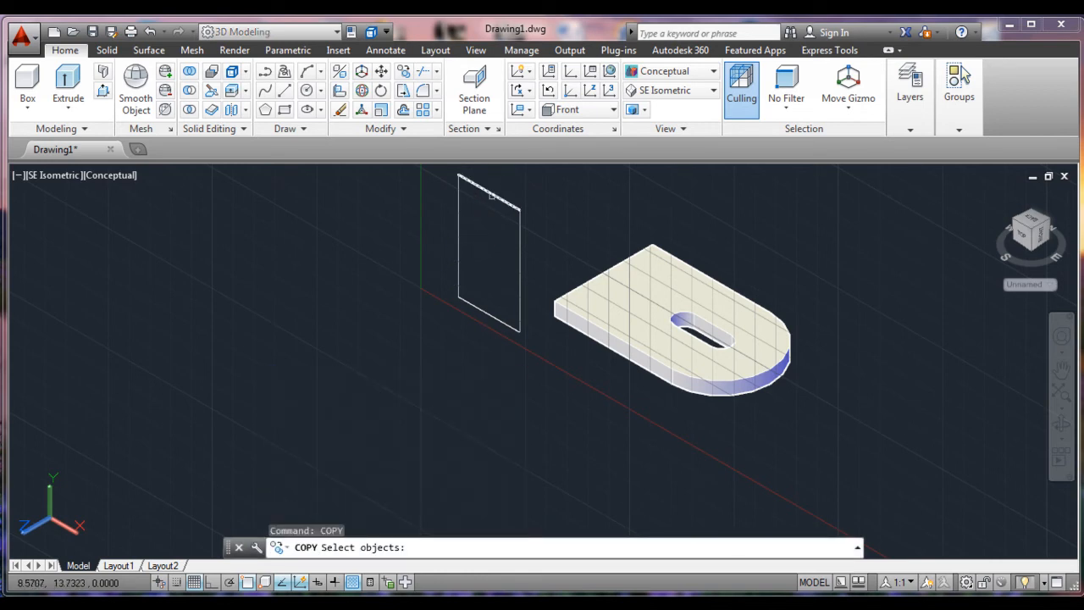
left_click(492, 195)
key("Return")
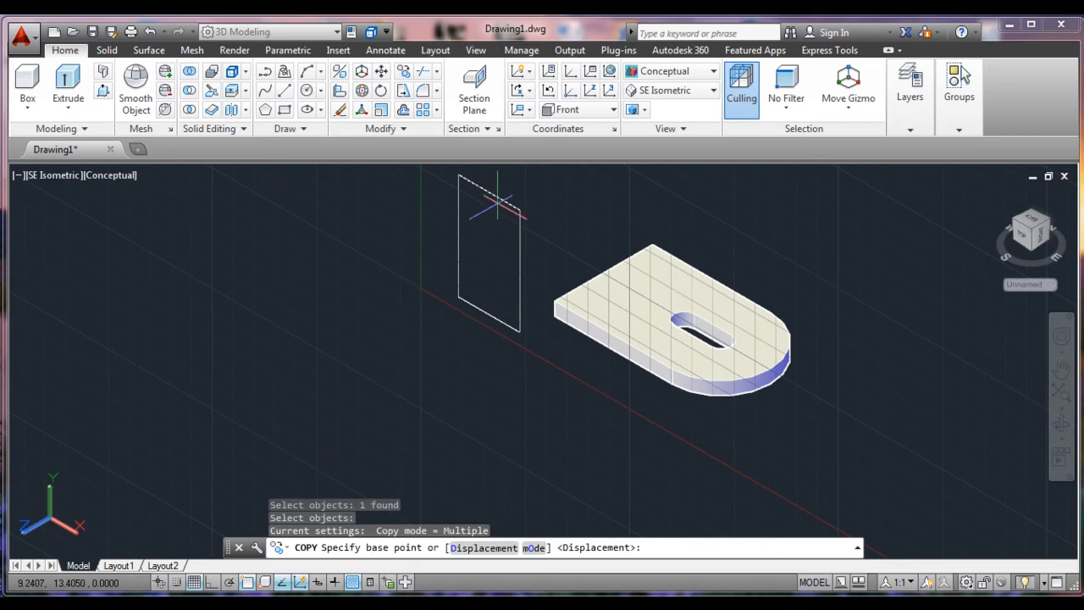
left_click(519, 208)
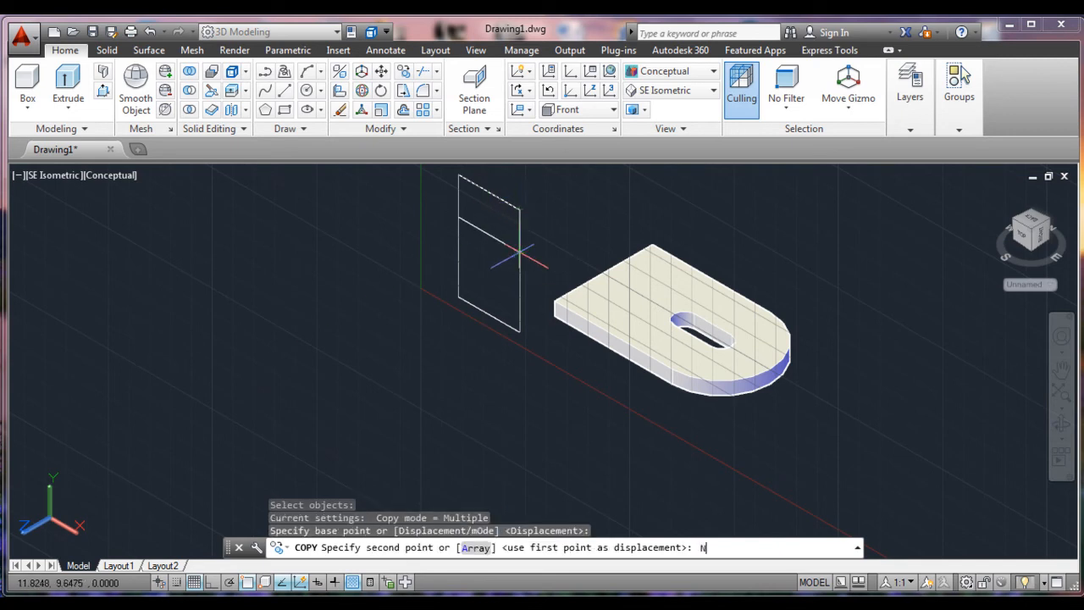
key("Return")
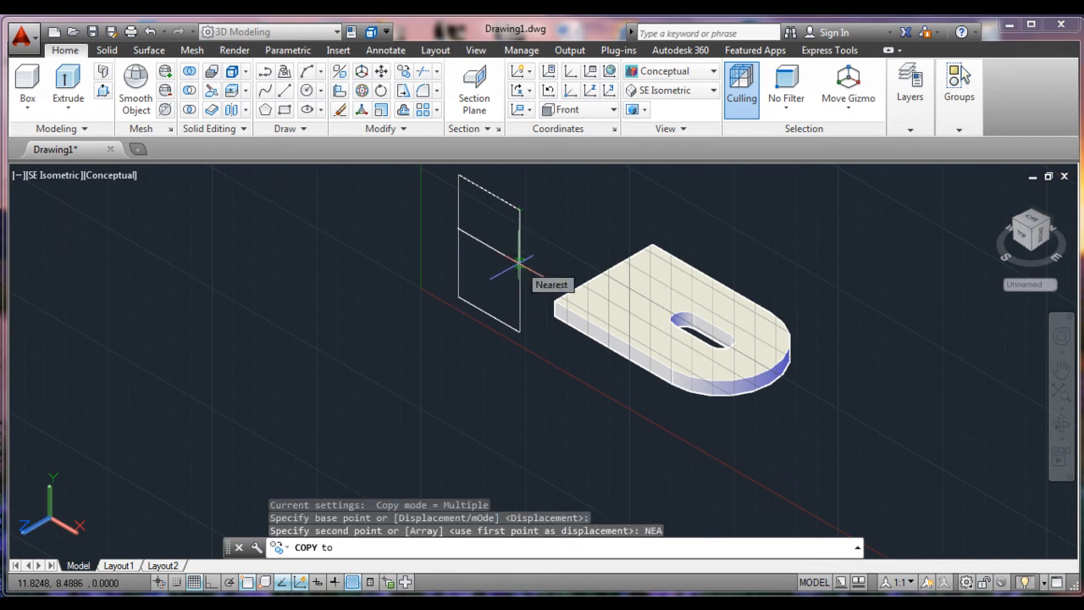
left_click(519, 263)
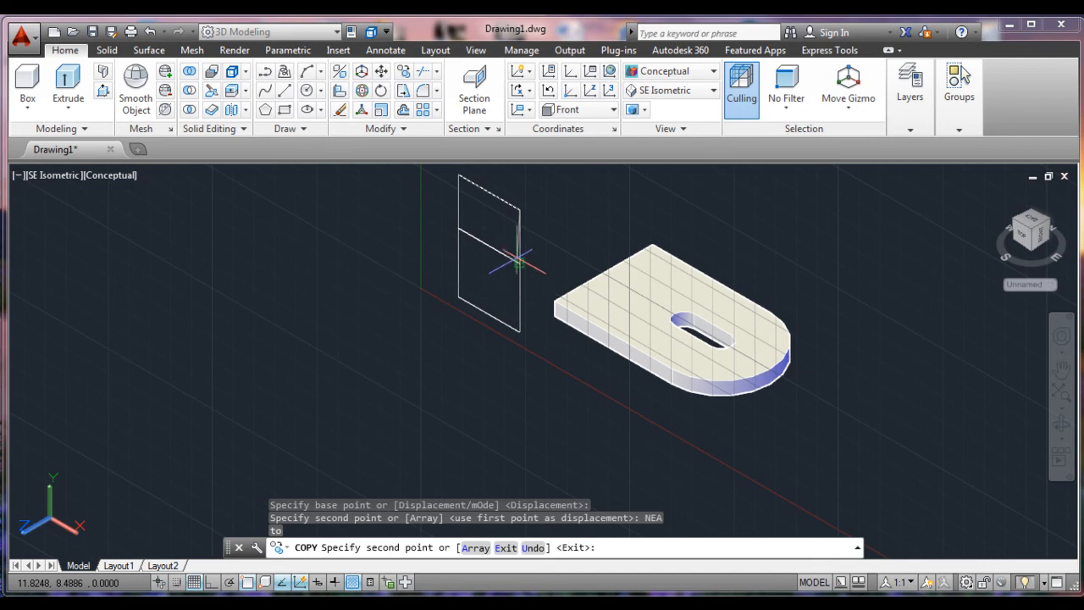
key("Escape")
Draw a circle centred on the midpoint of the copied line, with its radius reaching the line's intersection with the vertical side.
type("cir")
key("Return")
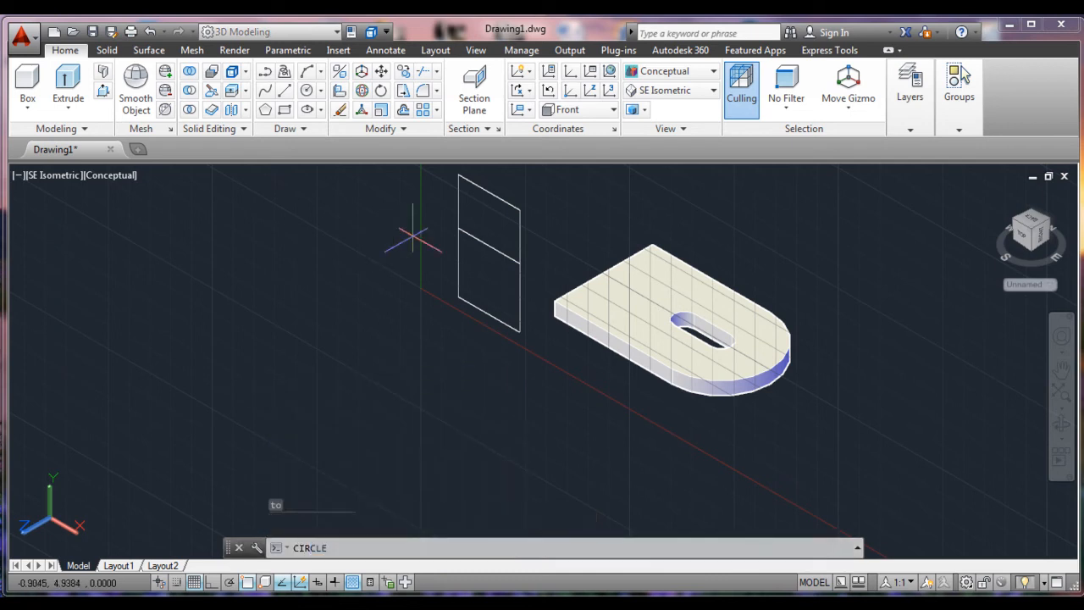
type("M")
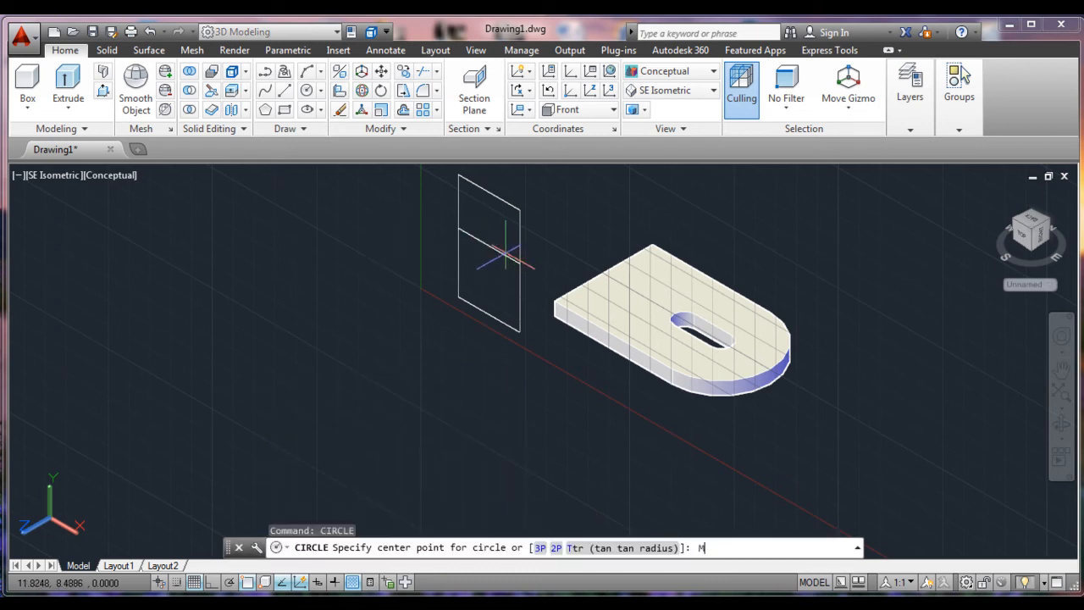
type("ID")
key("Return")
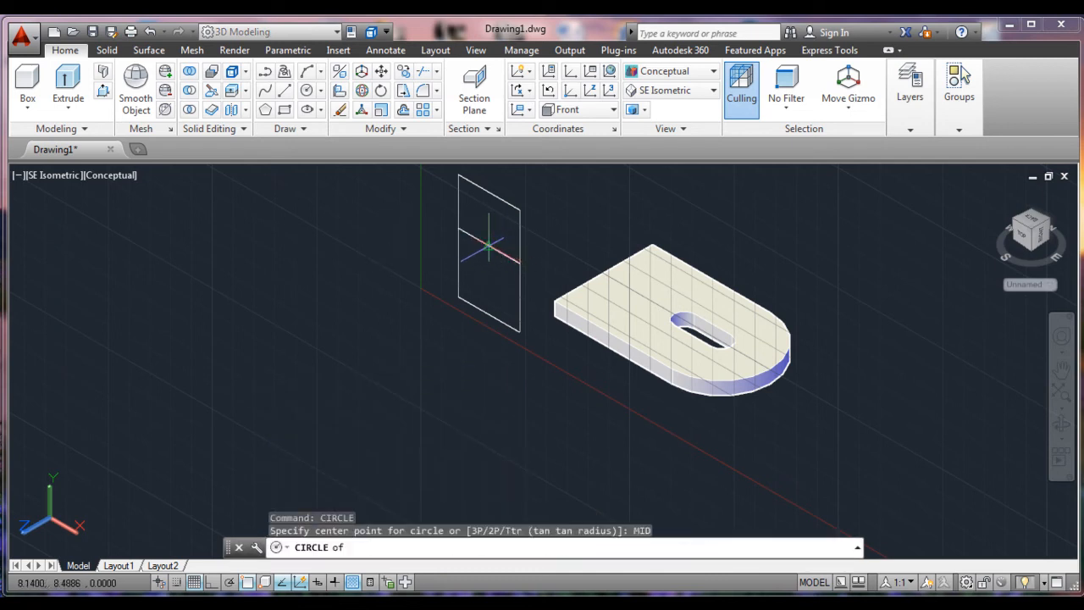
left_click(490, 247)
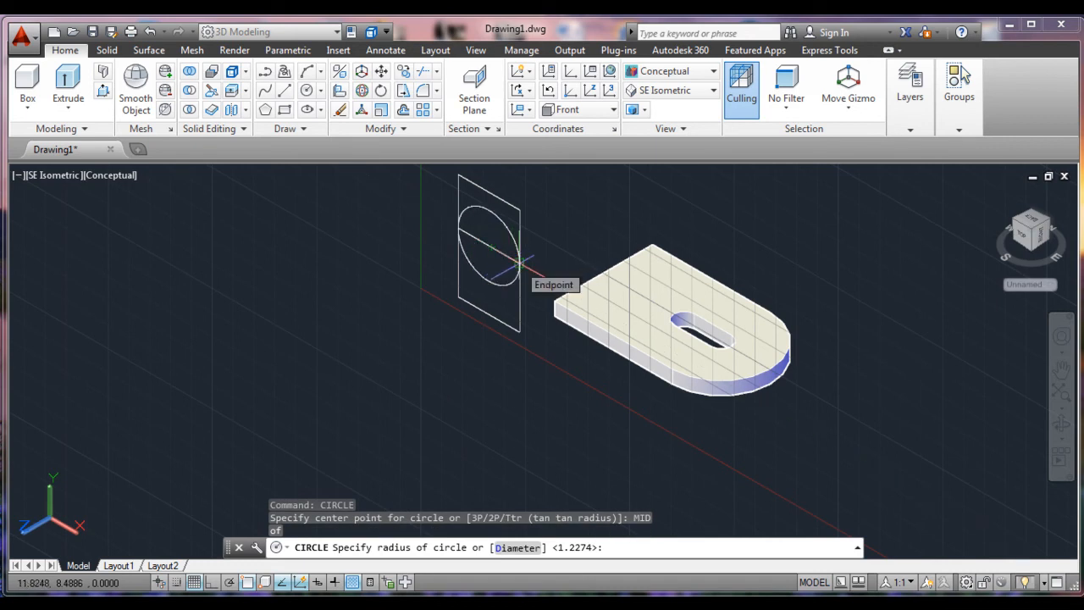
key("Return")
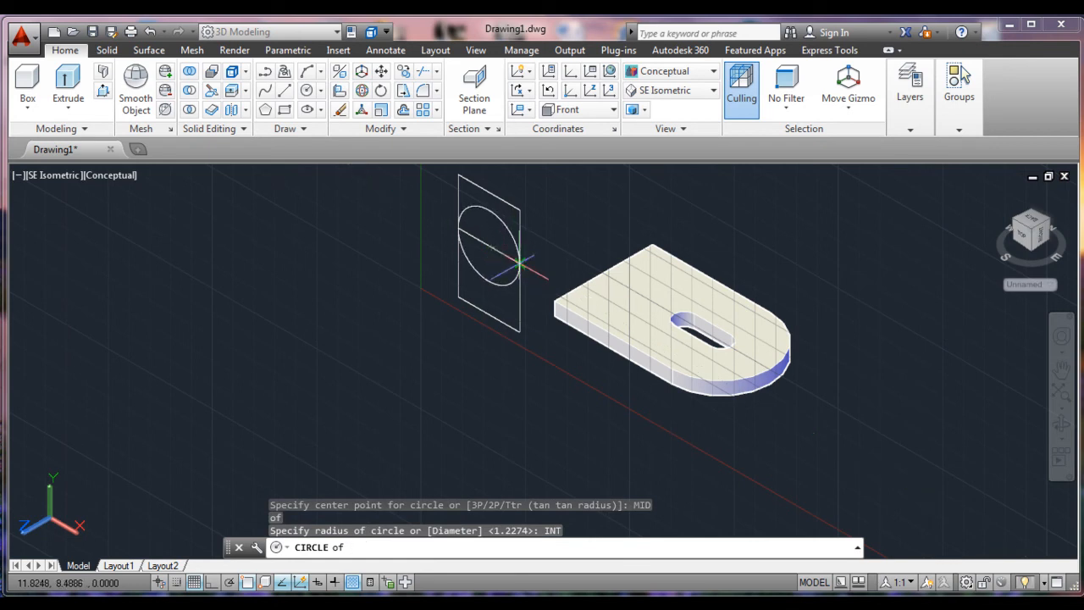
left_click(520, 263)
key("Return")
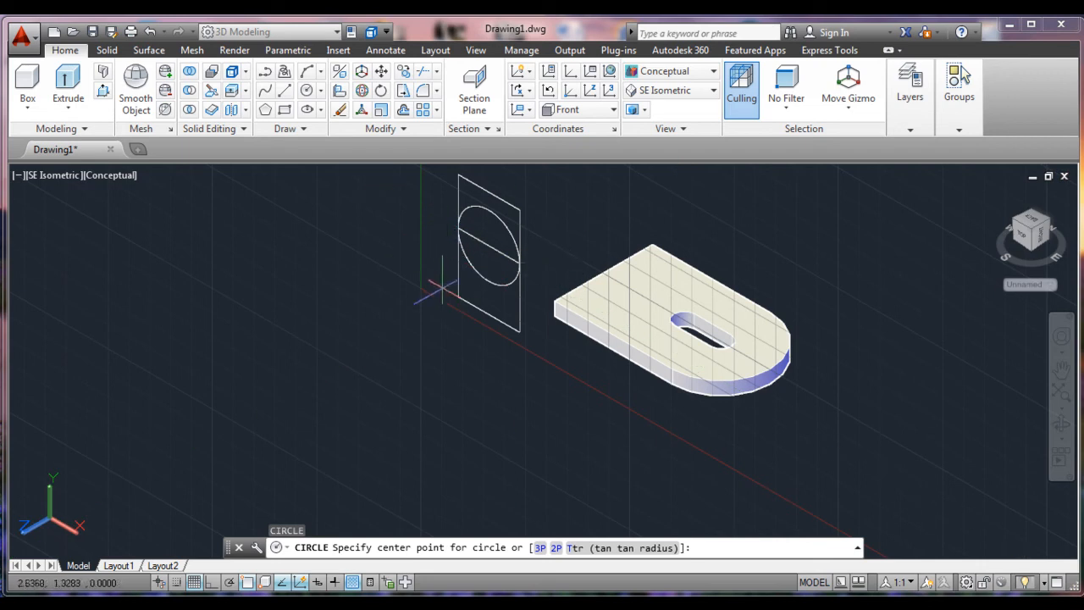
key("Return")
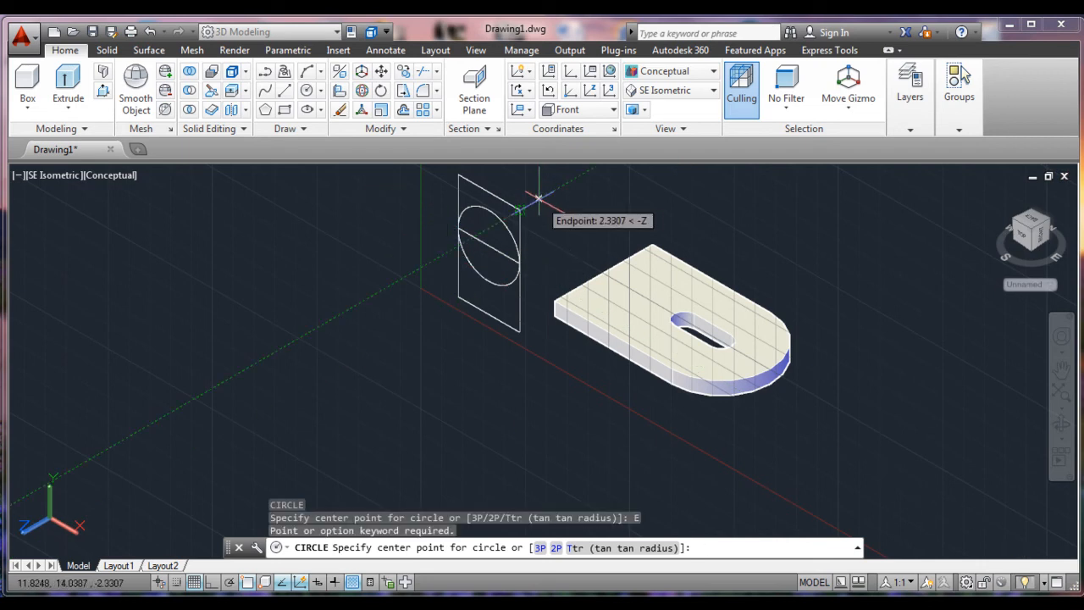
key("Escape")
Erase the top line of the rectangular outline above the circle.
type("E")
key("Return")
left_click(526, 198)
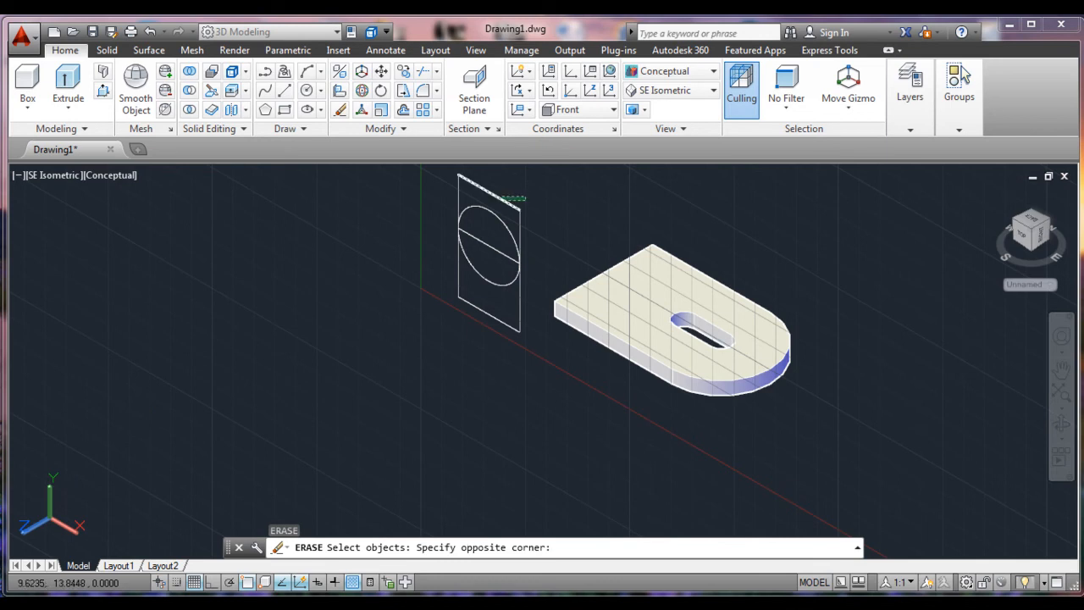
left_click(500, 201)
Trim both vertical side lines above the copied line, using that line as the cutting edge.
type("TRIM")
key("Return")
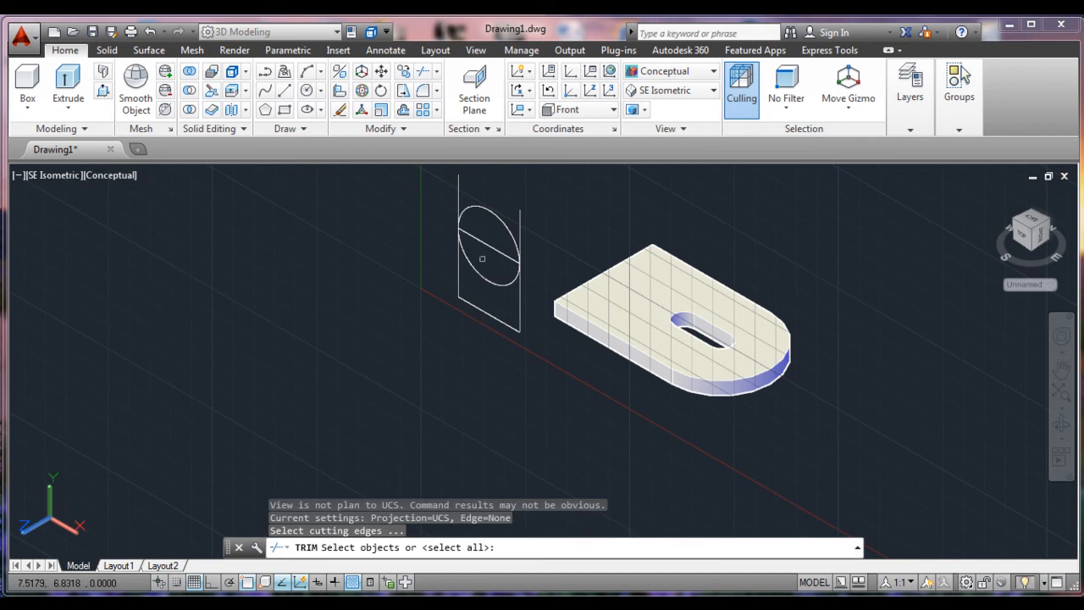
left_click(486, 244)
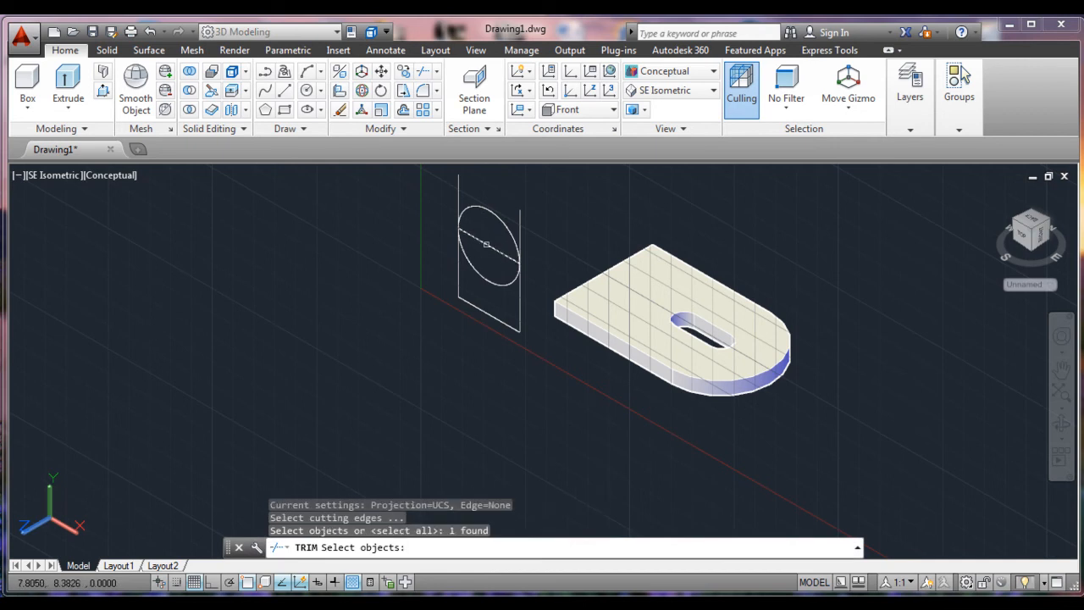
key("Return")
left_click(522, 222)
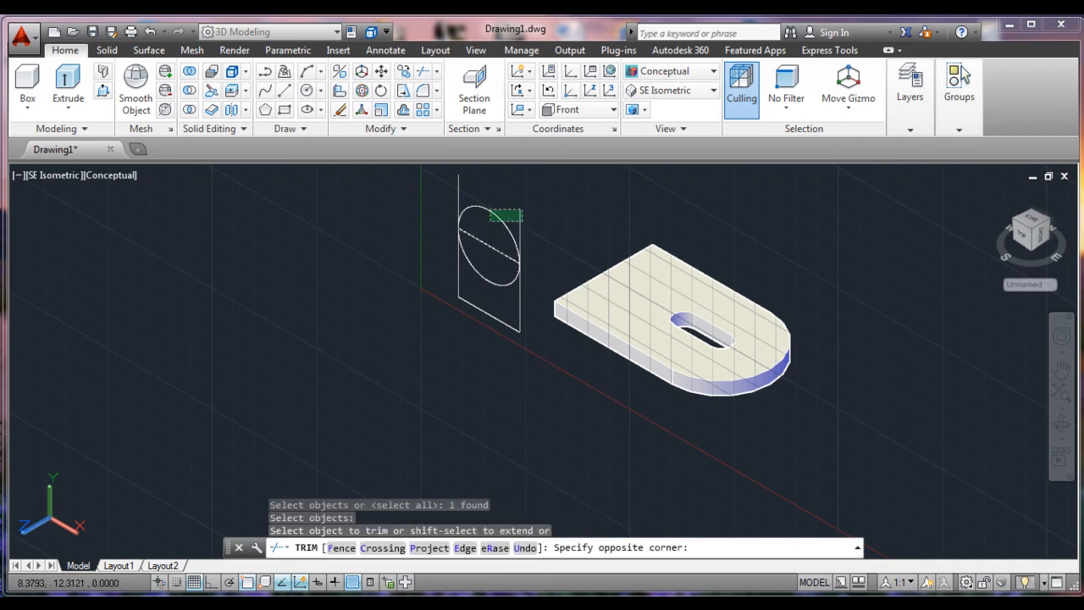
left_click(507, 210)
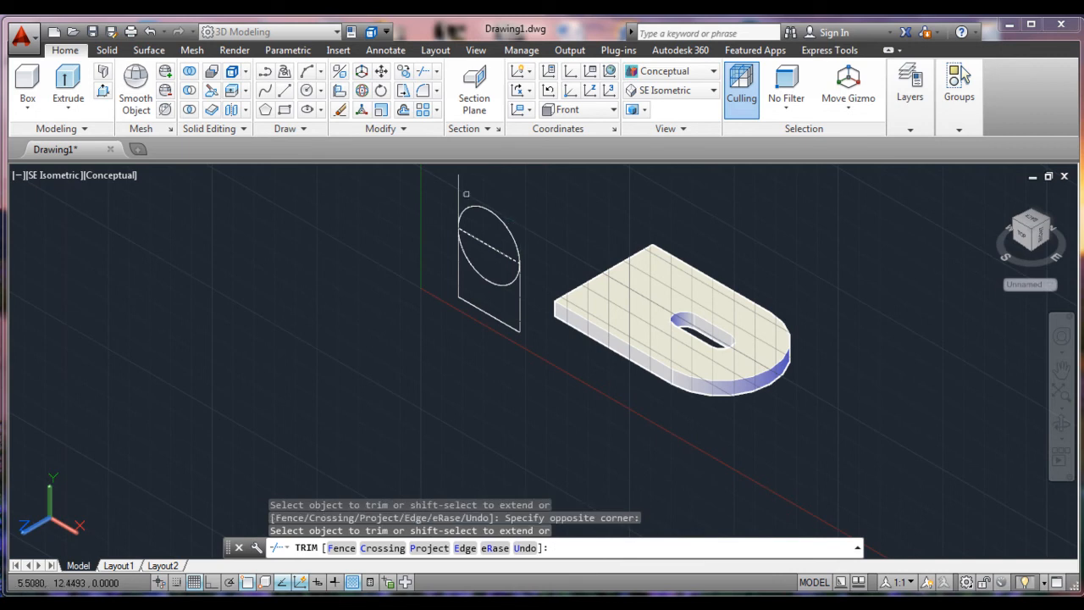
key("Return")
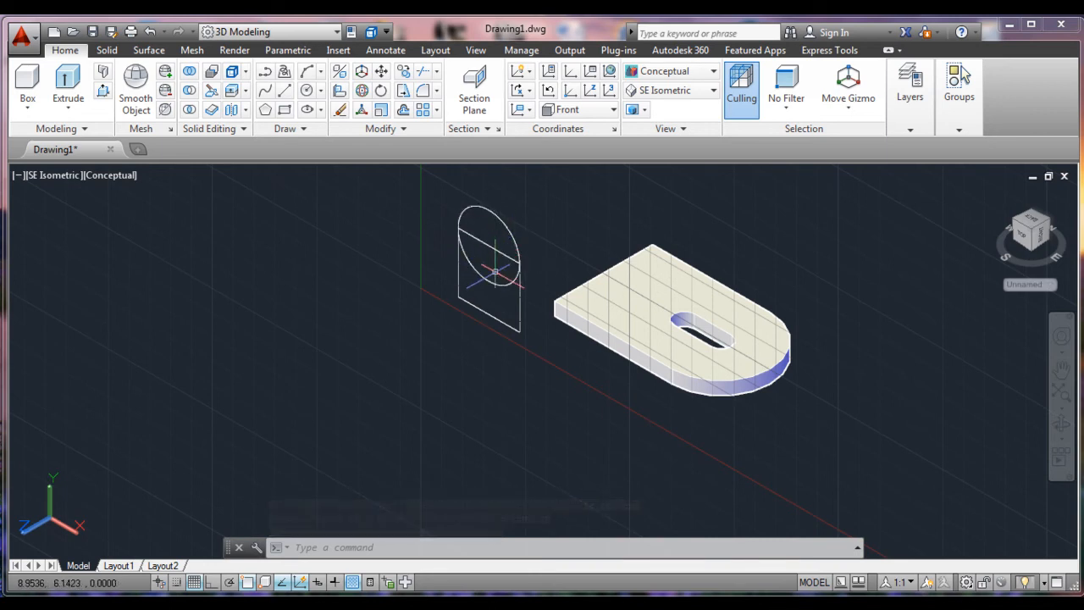
Trim away the lower half of the circle, using the line through its centre as the cutting edge.
type("TRIM")
key("Return")
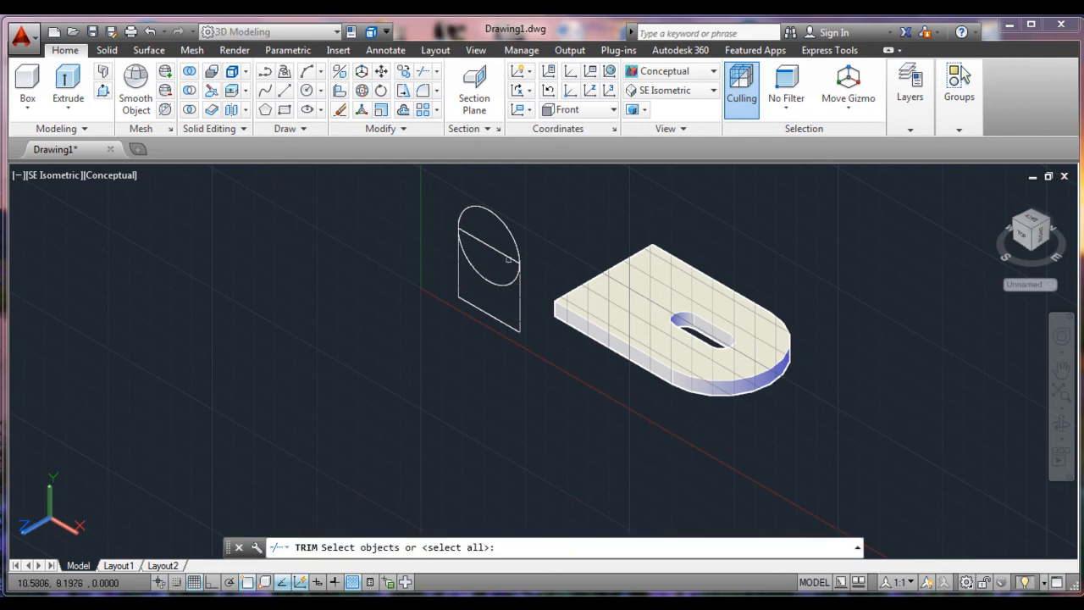
left_click(505, 255)
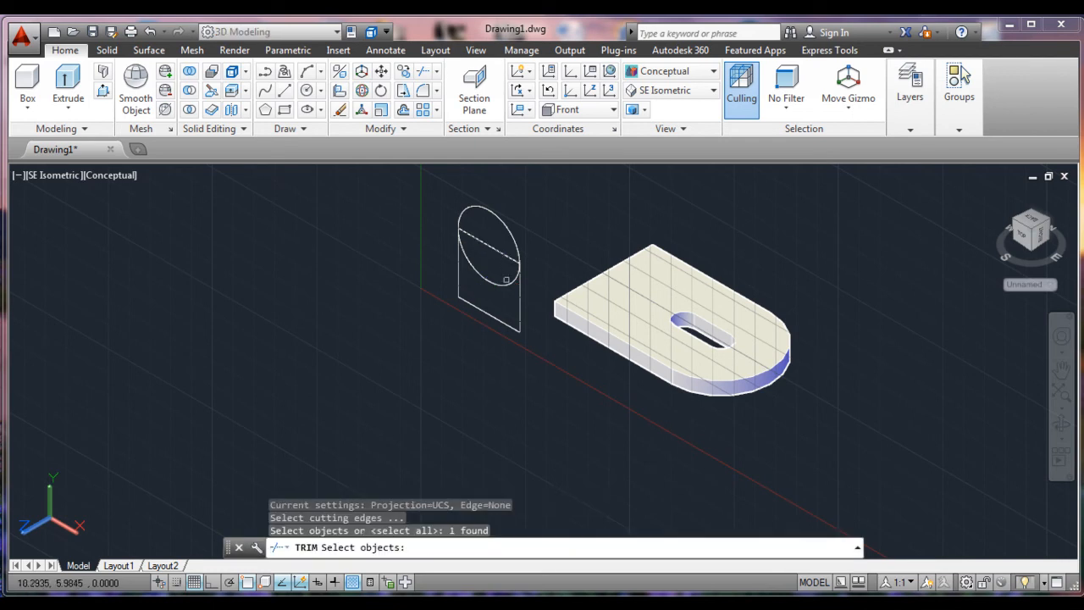
key("Return")
left_click(504, 284)
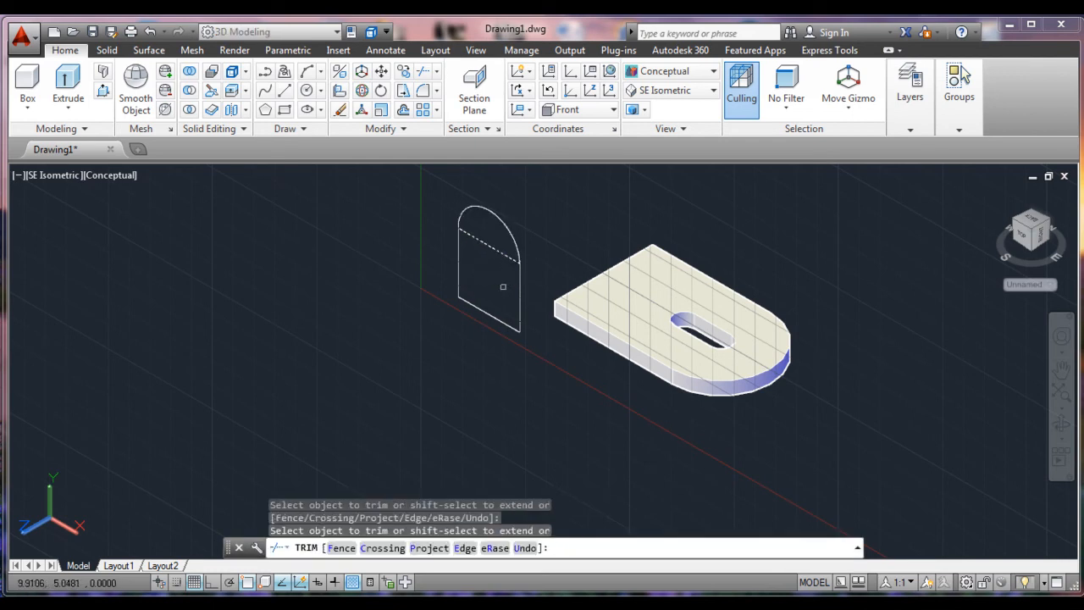
key("Return")
type("E")
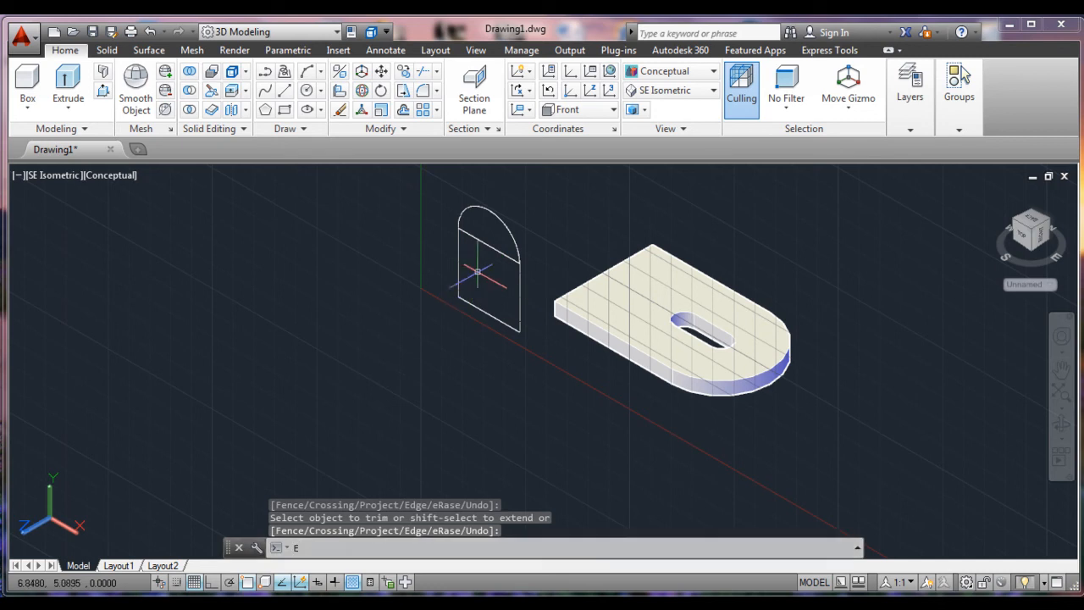
key("Return")
key("Escape")
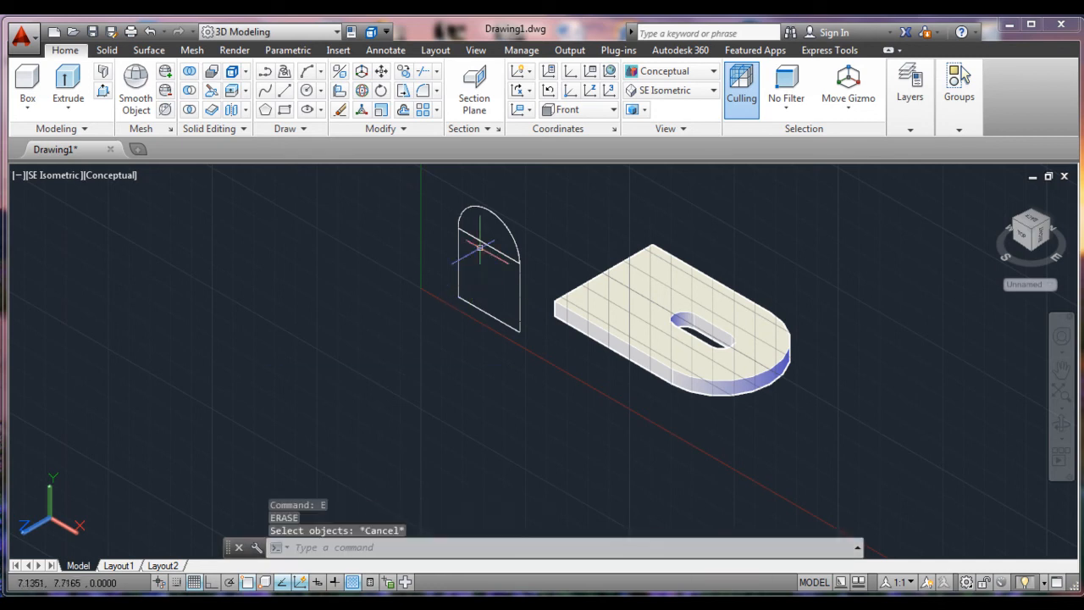
type("cir")
key("Return")
left_click(458, 228)
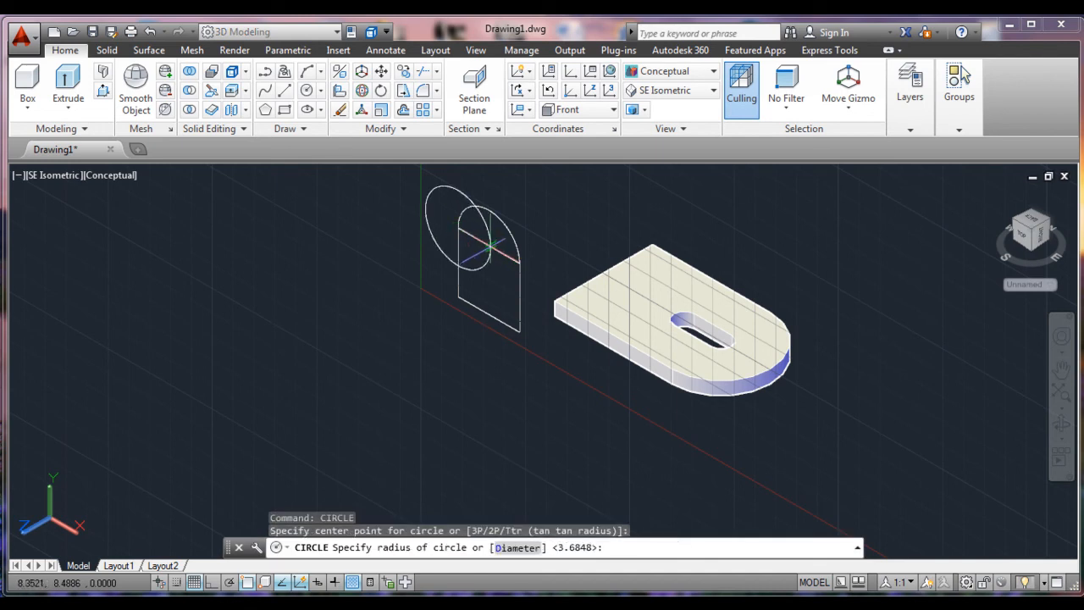
key("Escape")
key("Escape")
key("Escape")
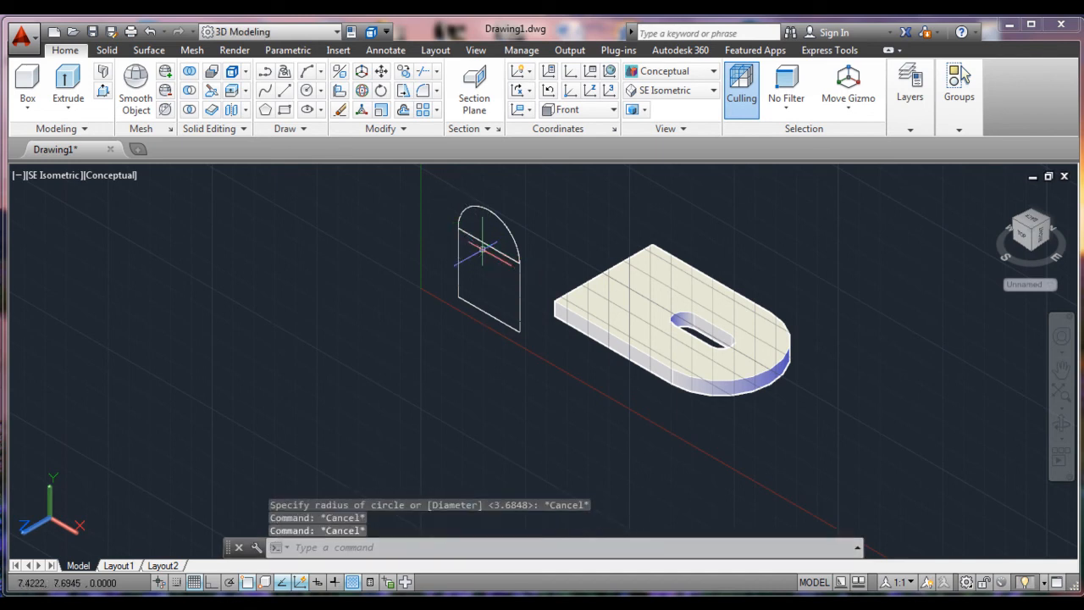
Draw a small circle centred on the midpoint of the line below the arc, sized freehand well inside the arc.
type("ci")
key("Return")
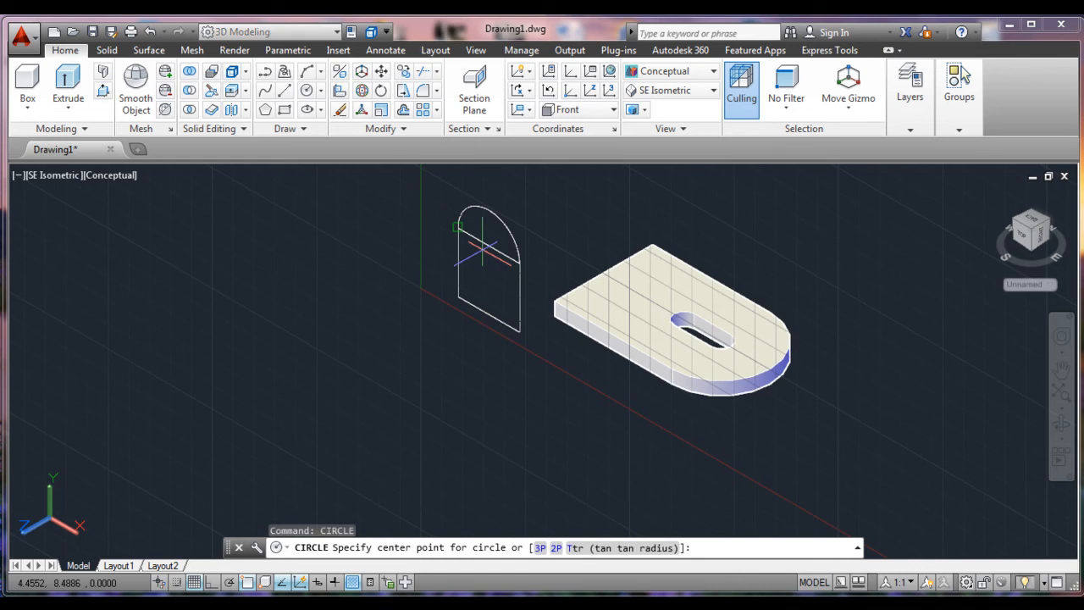
type("MID")
key("Return")
left_click(489, 245)
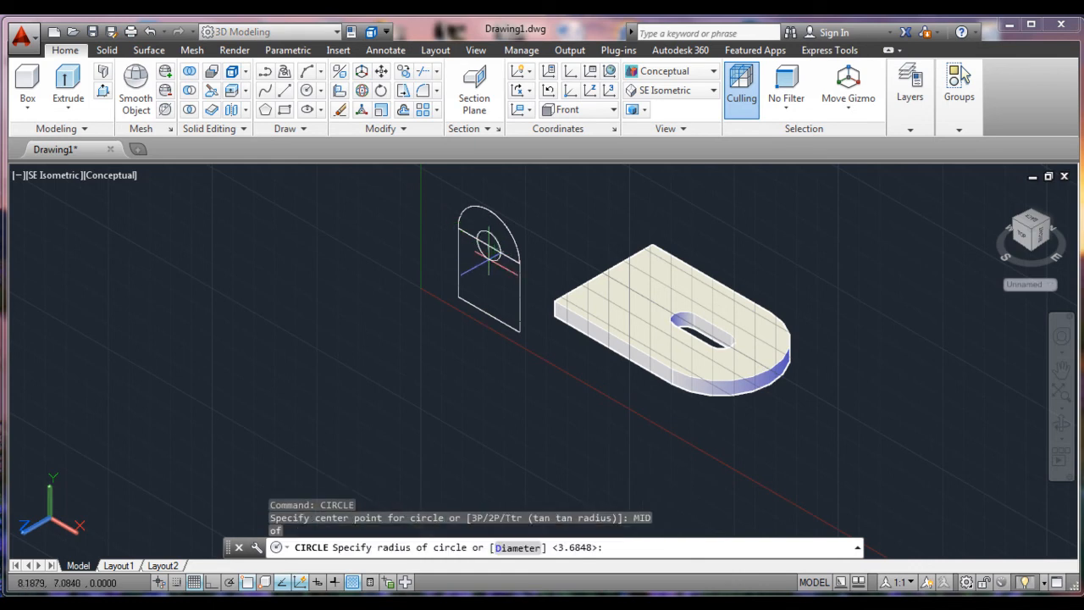
left_click(489, 258)
key("Escape")
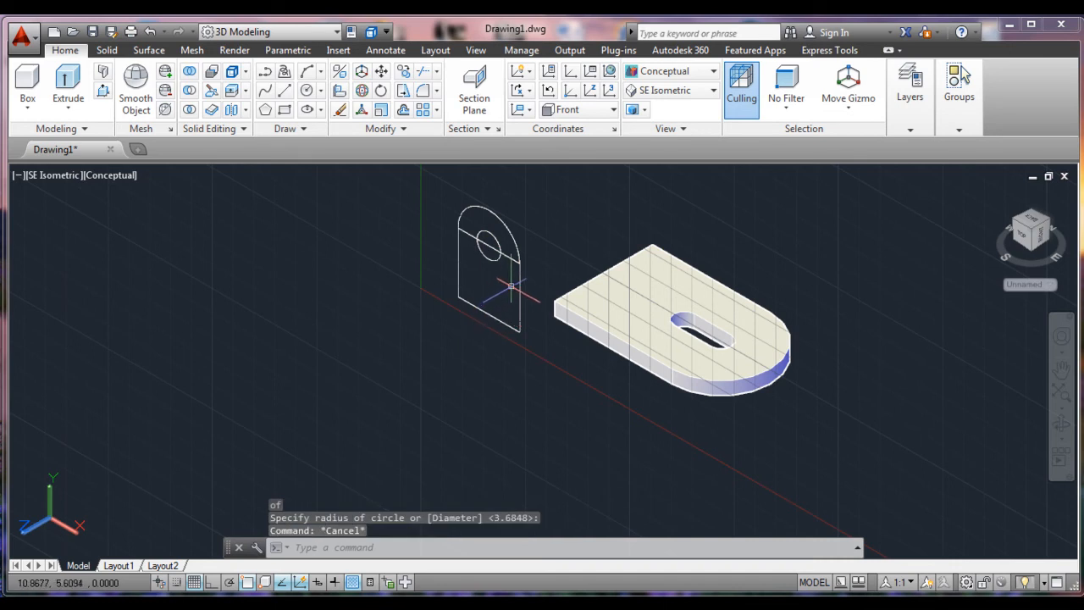
Erase the line crossing the small circle inside the round-topped profile.
type("E")
key("Return")
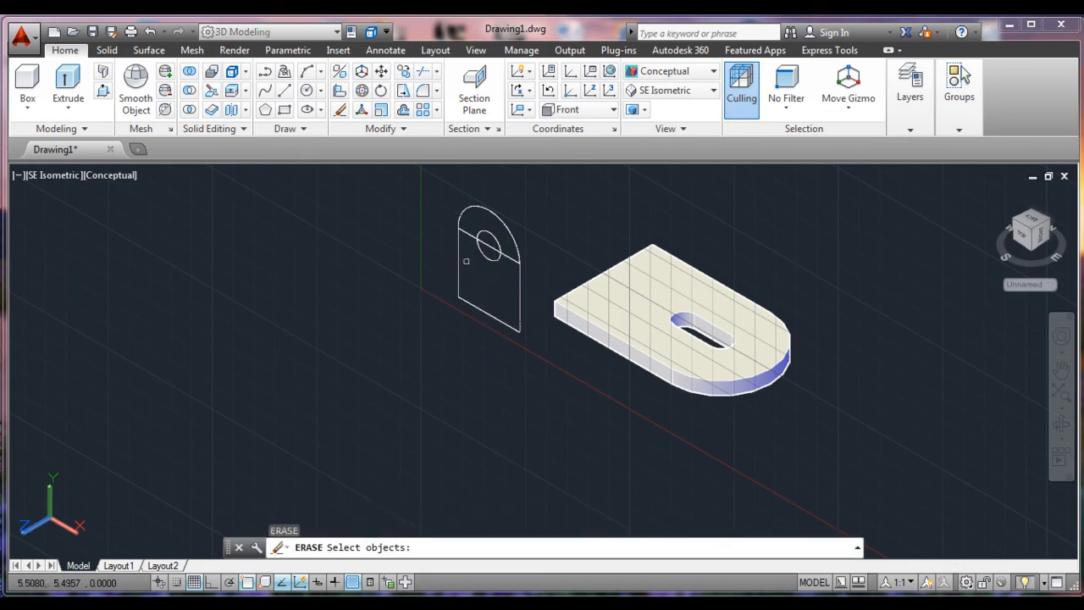
left_click(468, 233)
key("Return")
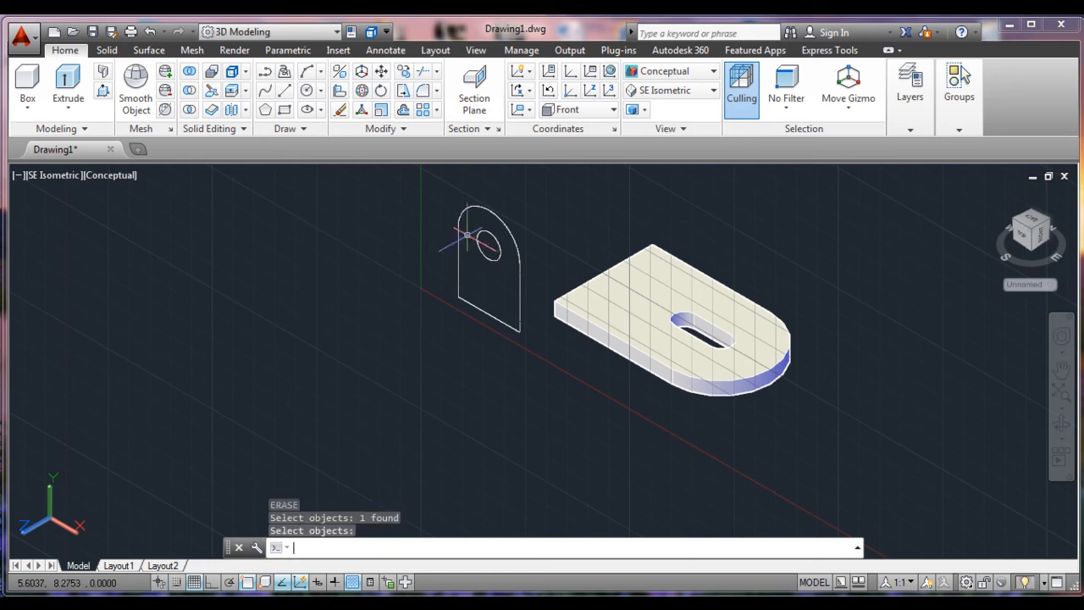
Presspull the area between the round-topped outline and the small circle to a thickness of about 1.09.
left_click(107, 51)
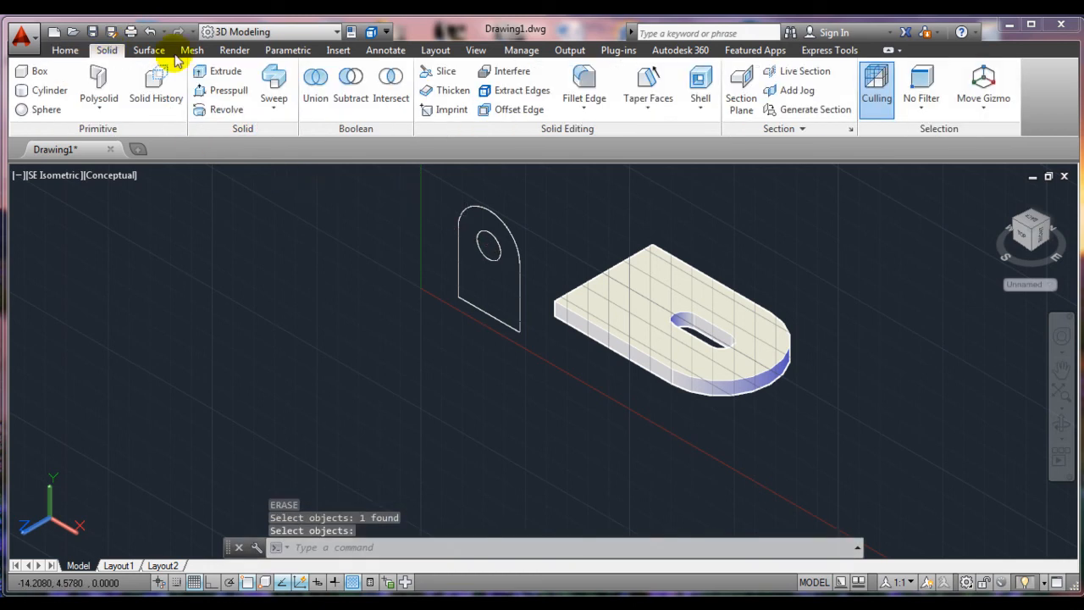
left_click(225, 91)
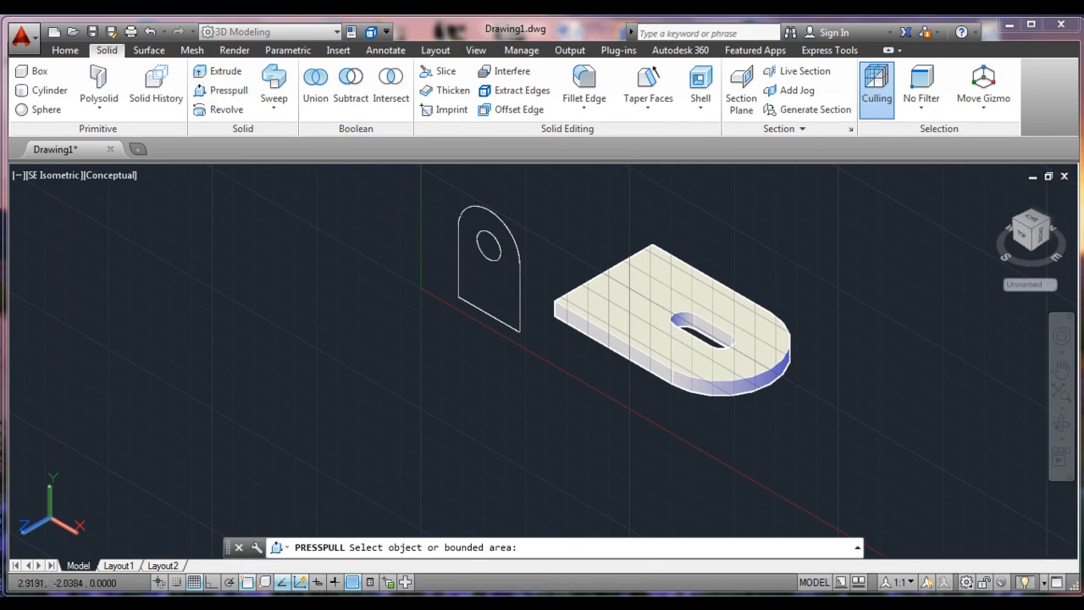
left_click(506, 288)
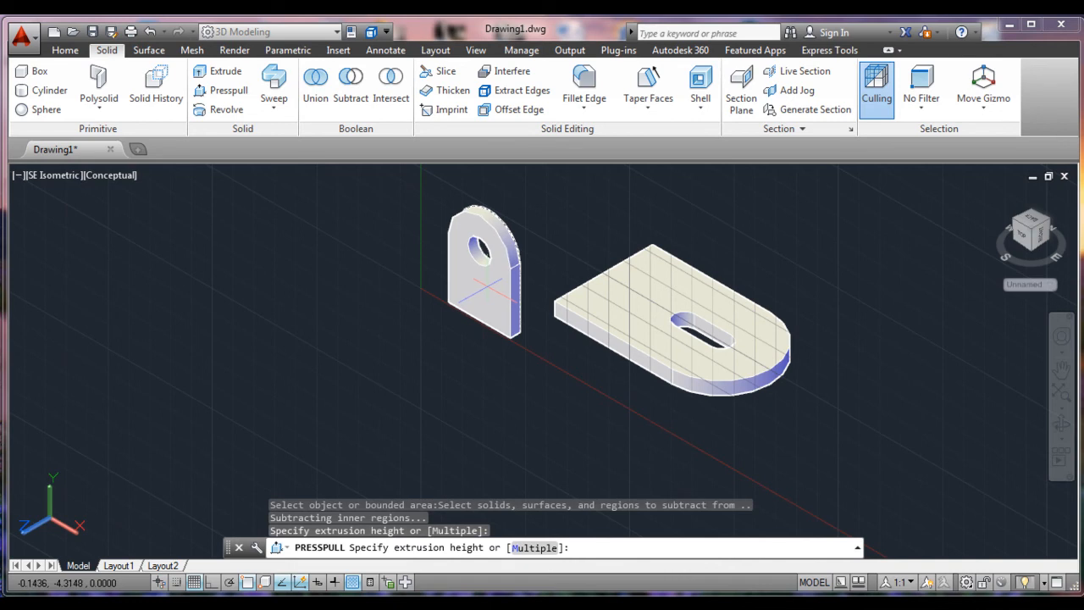
left_click(484, 288)
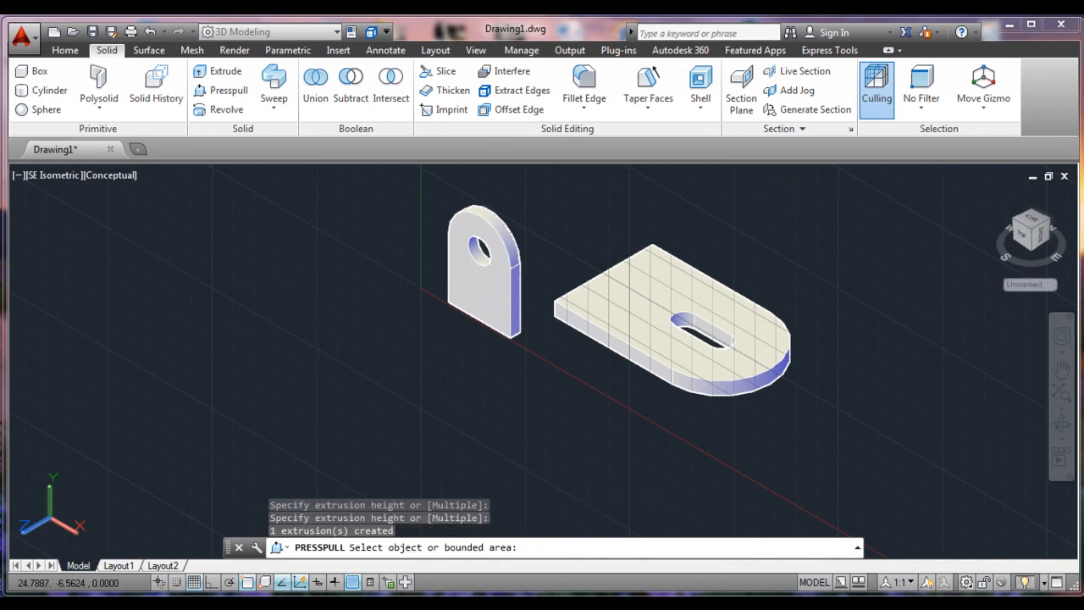
key("Return")
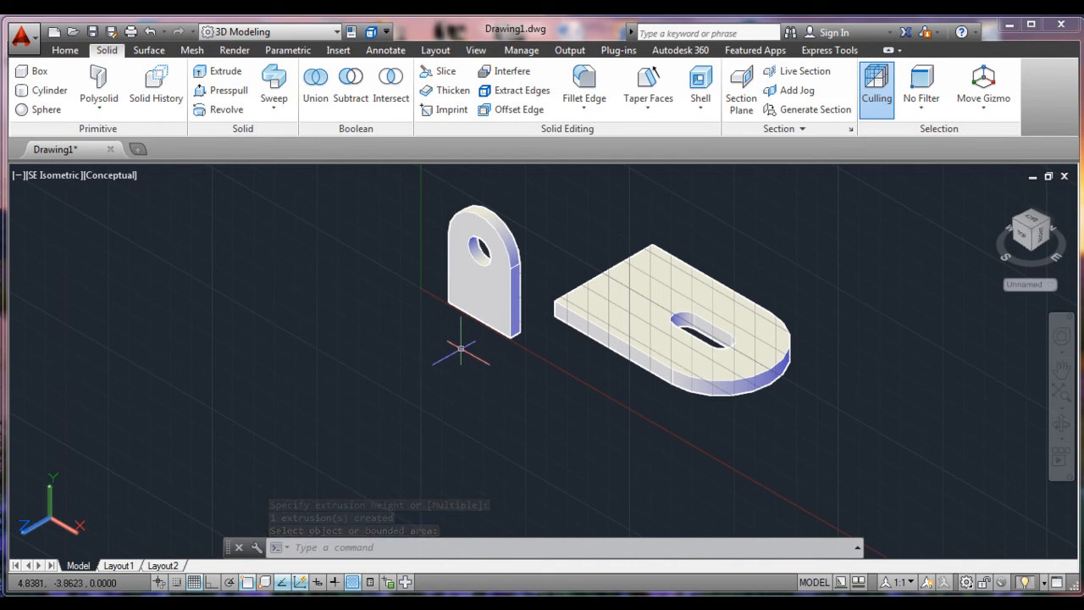
Try copying the pierced upright from its lower front endpoint to the base plate's two square-end corners, and undo the copy.
type("cop")
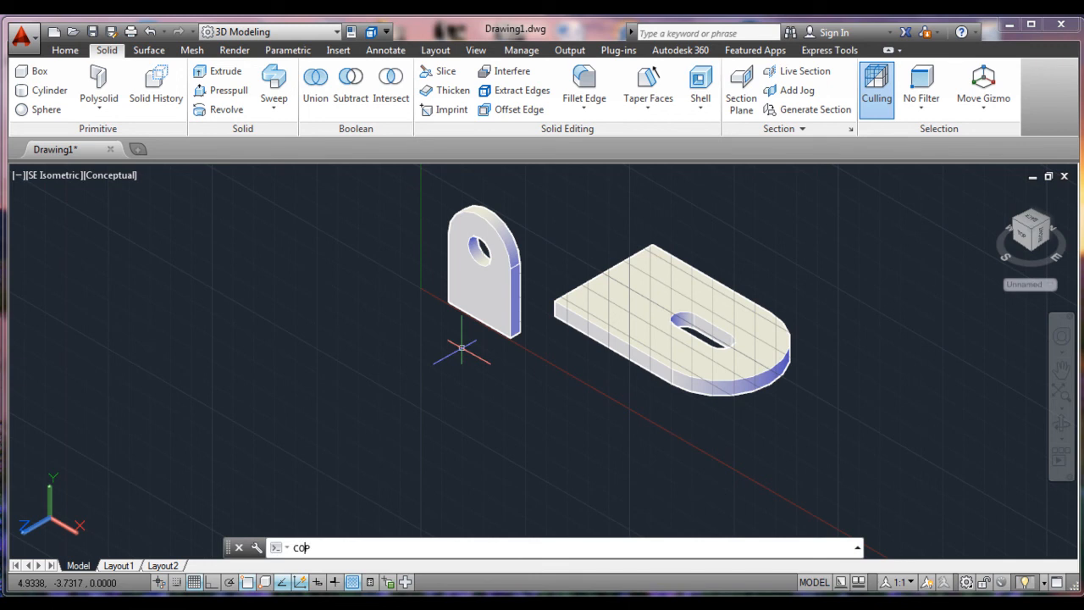
type("y")
key("Return")
left_click(534, 221)
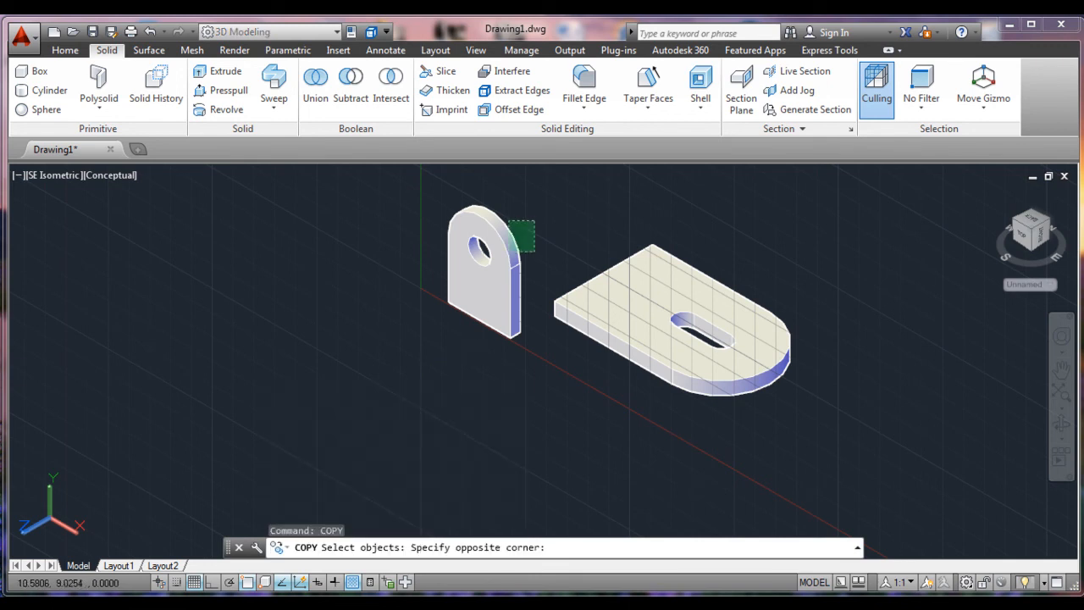
left_click(487, 273)
key("Return")
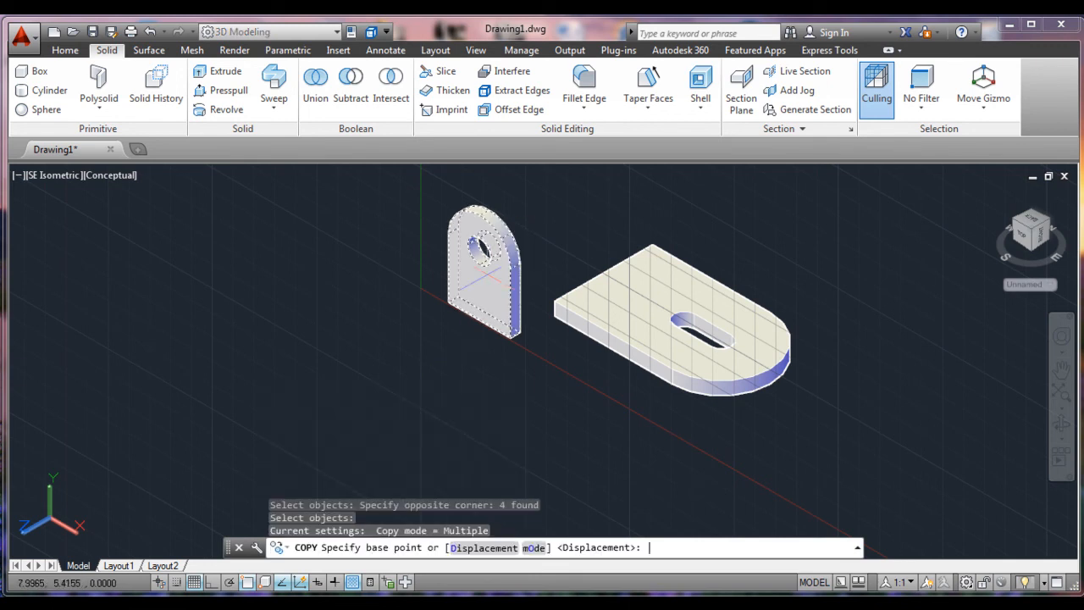
key("Return")
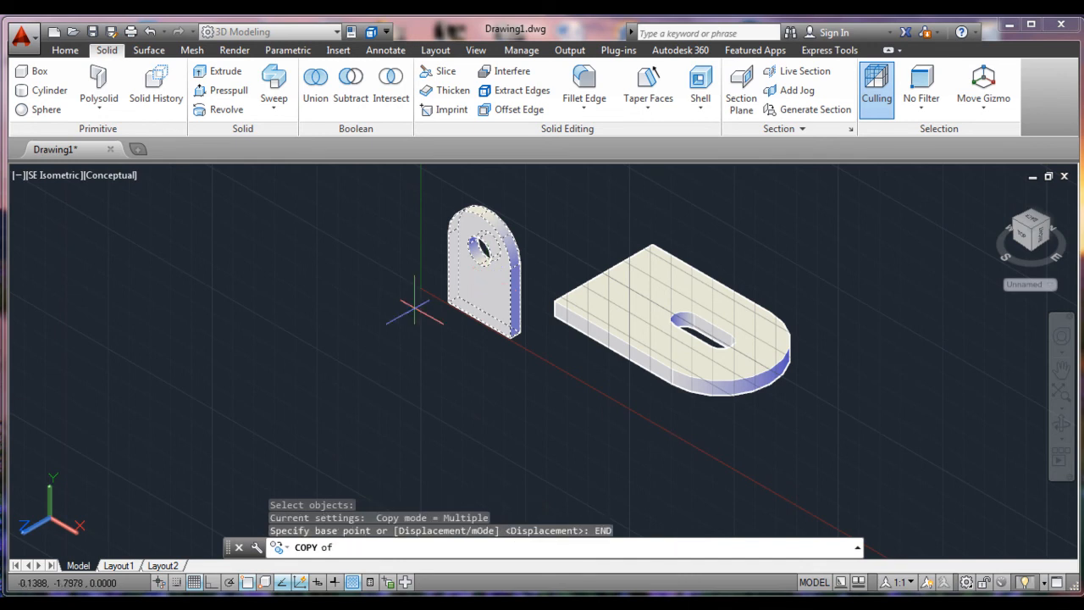
left_click(447, 303)
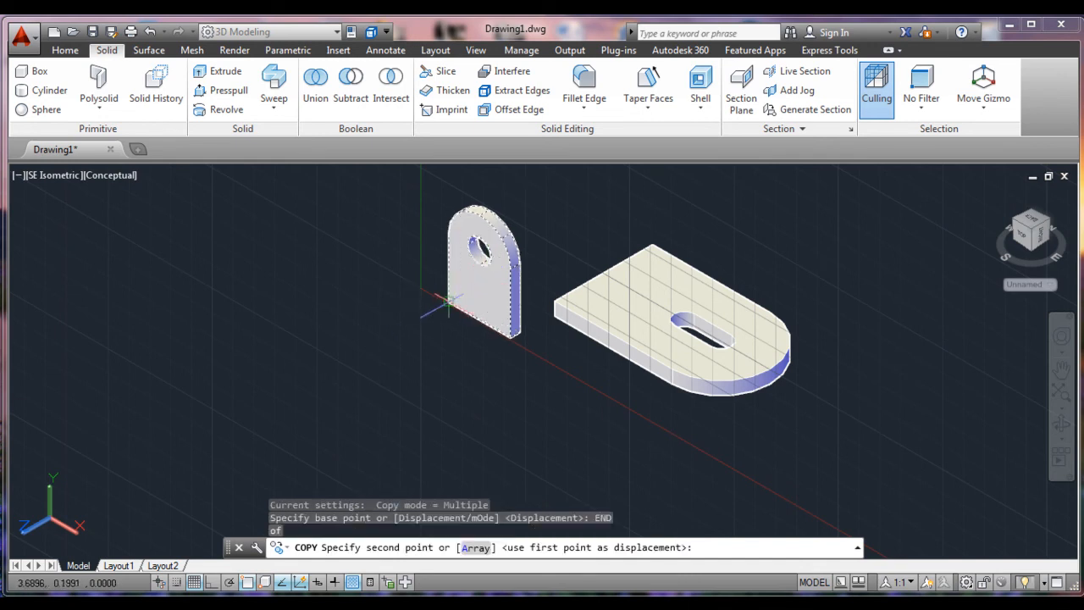
type("END")
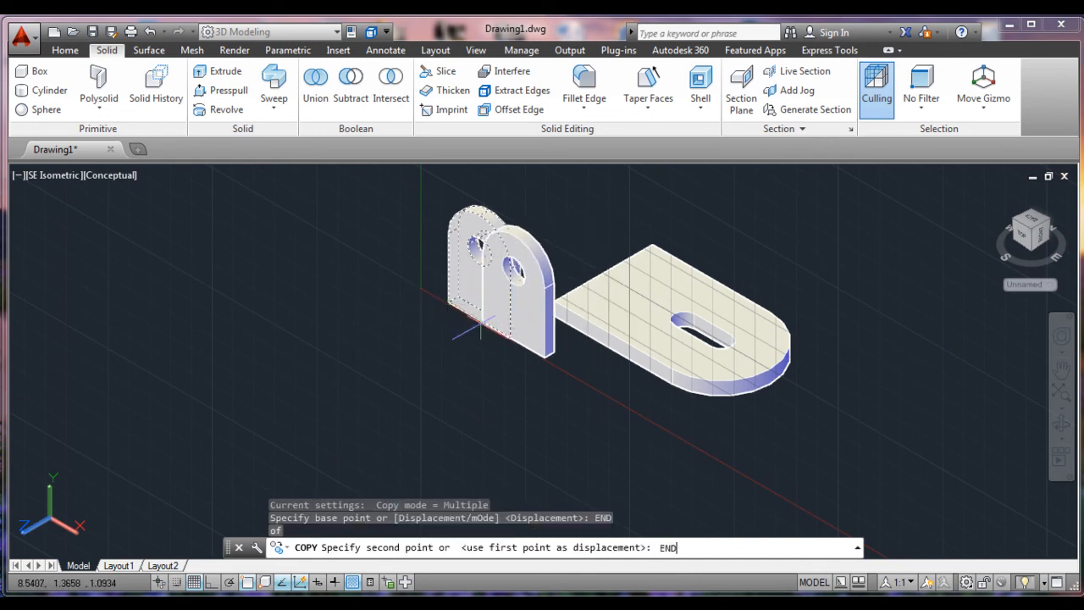
key("Return")
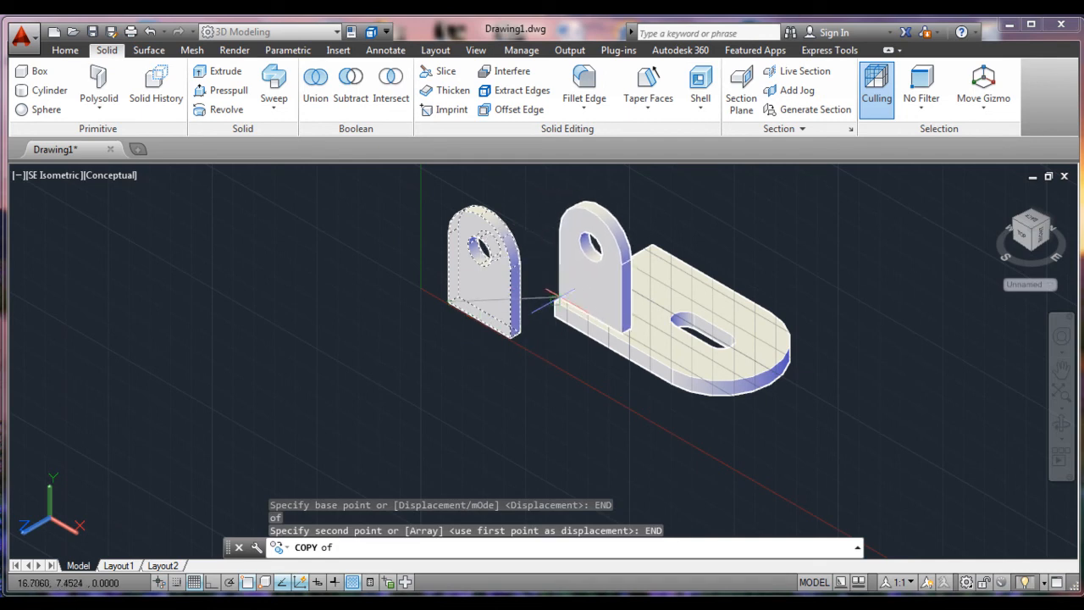
left_click(559, 296)
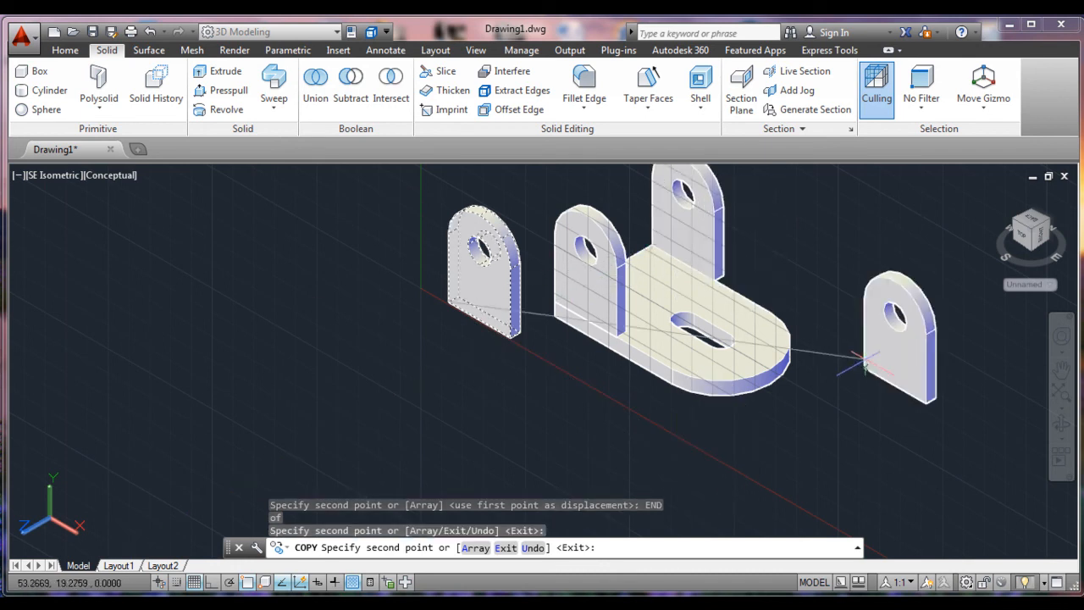
key("Escape")
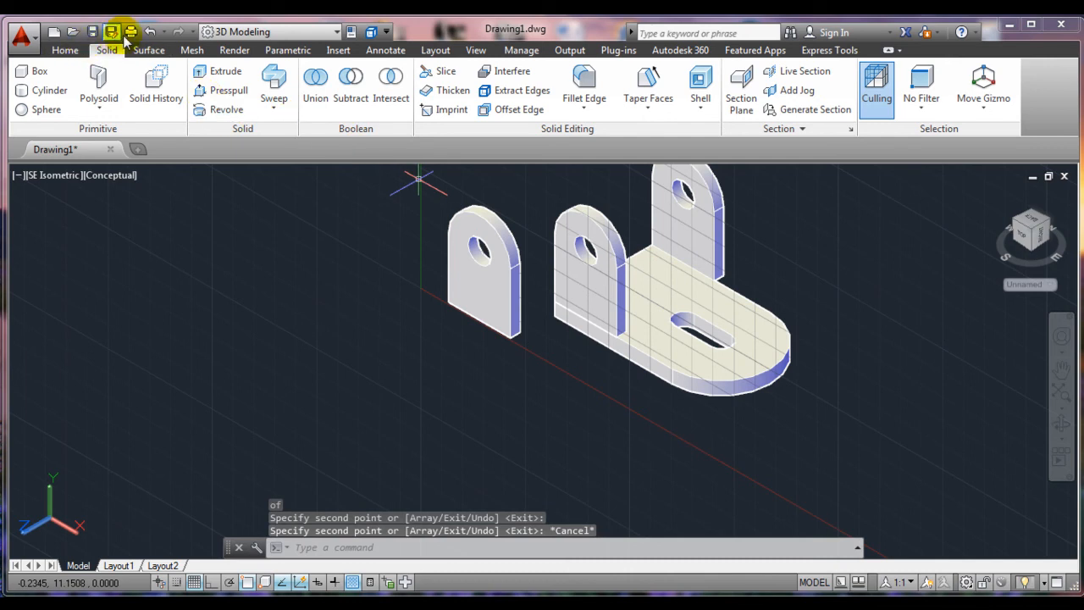
left_click(151, 31)
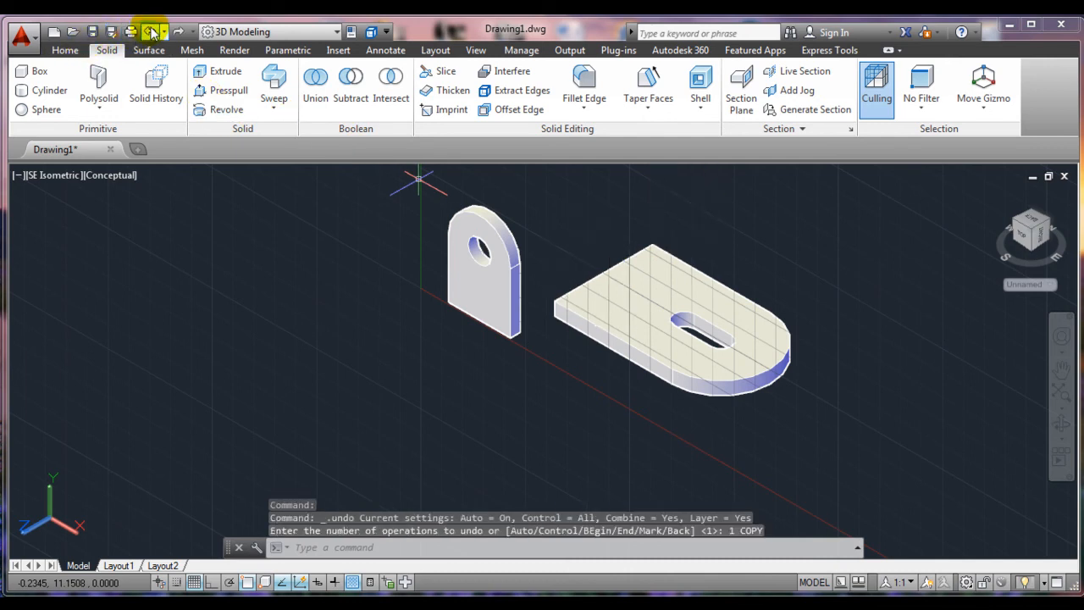
Copy the pierced upright from its lower corner endpoint to the near upper corner of the base plate's square end.
type("cop")
key("Return")
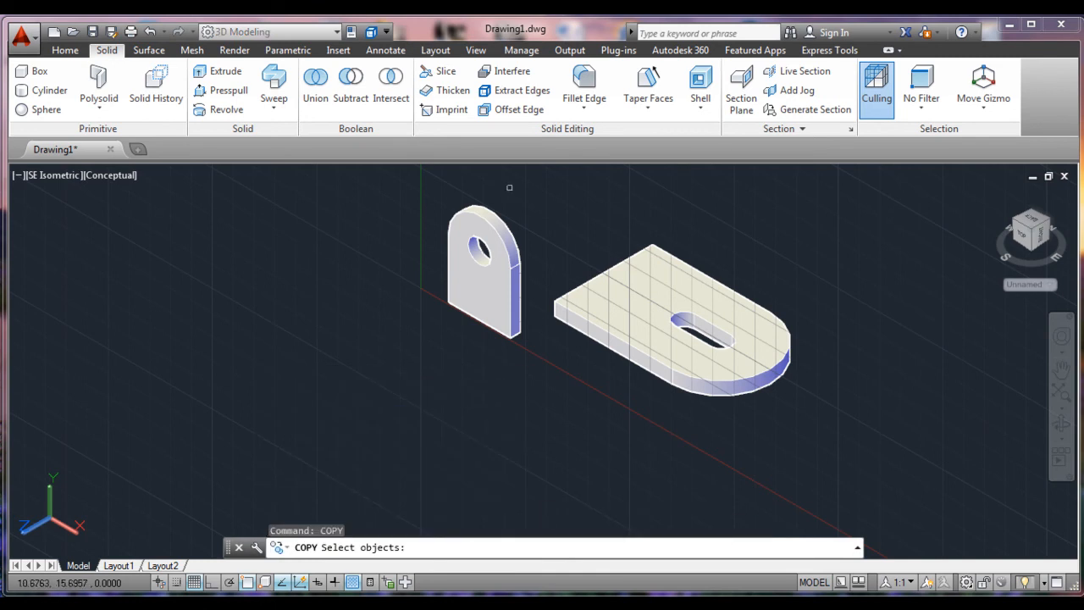
left_click(519, 195)
left_click(463, 329)
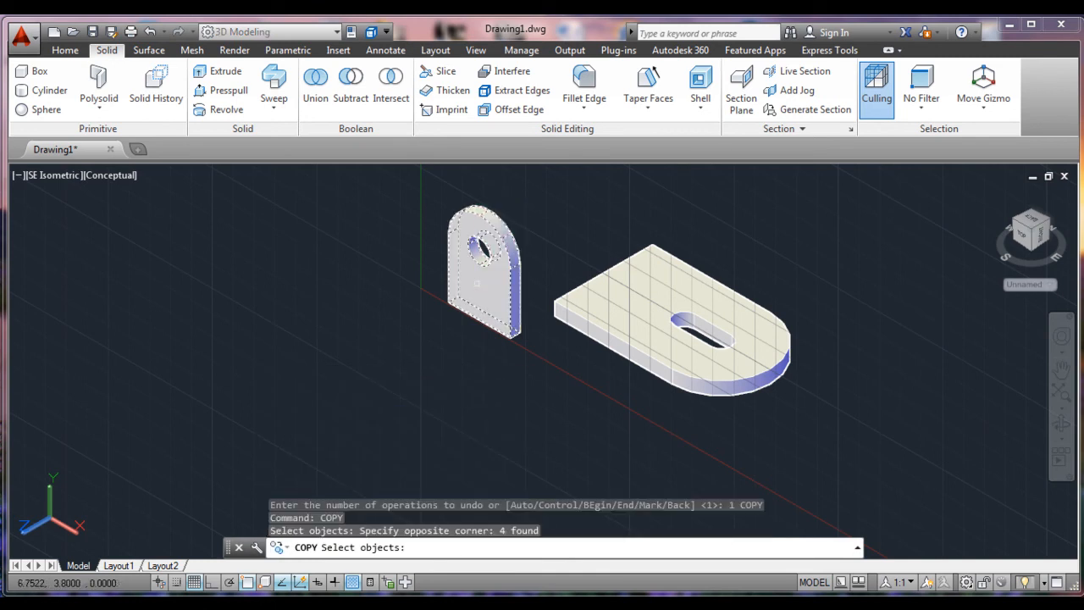
key("Return")
type("END")
key("Return")
left_click(448, 299)
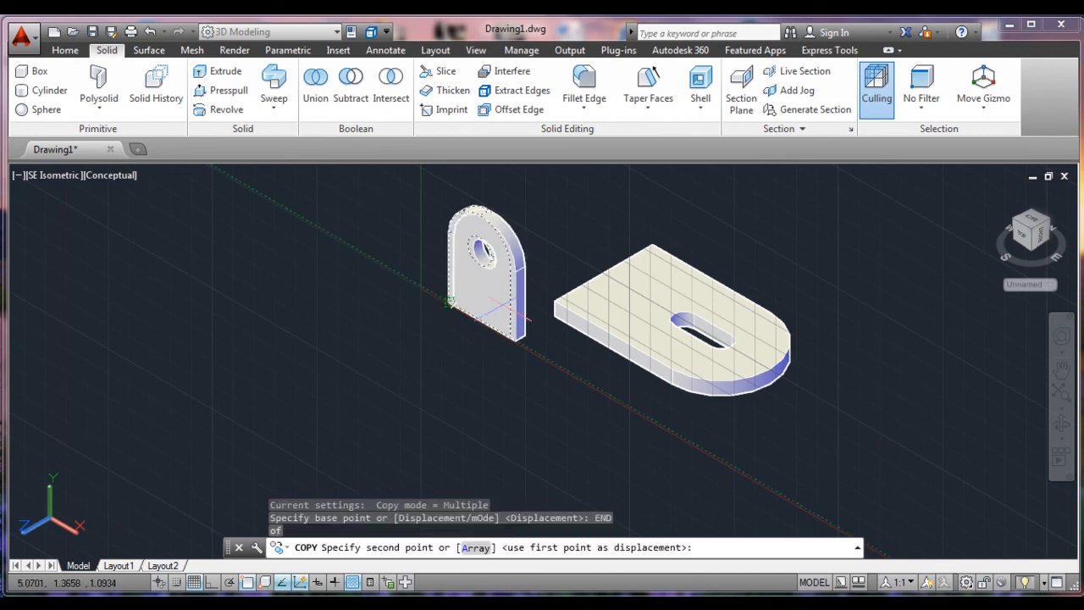
left_click(554, 300)
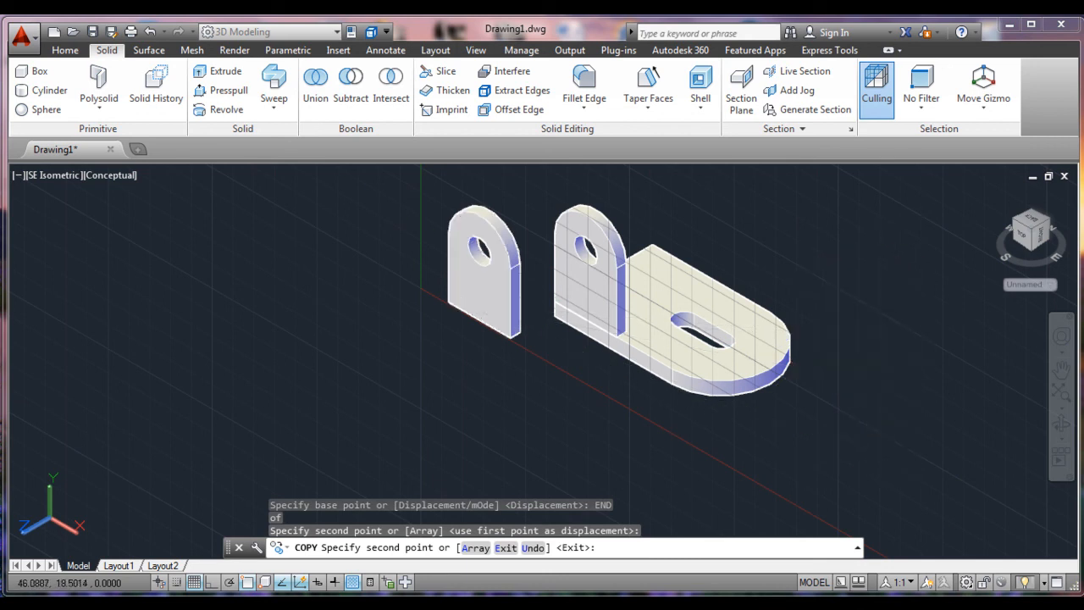
key("Escape")
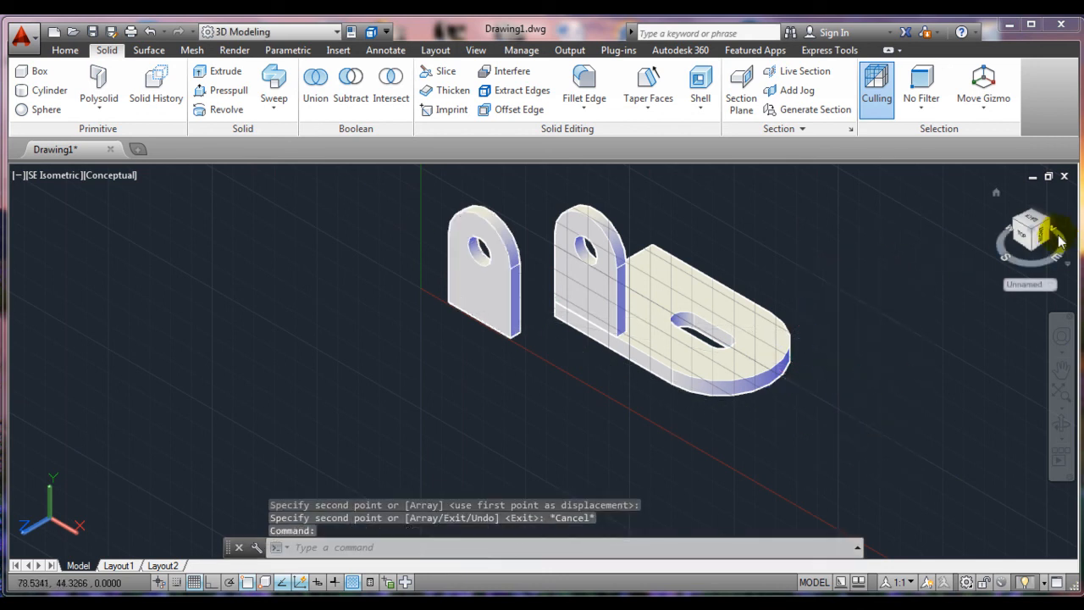
Copy the original upright from its lower back endpoint to the opposite upper corner of the plate's square end.
left_click(1059, 242)
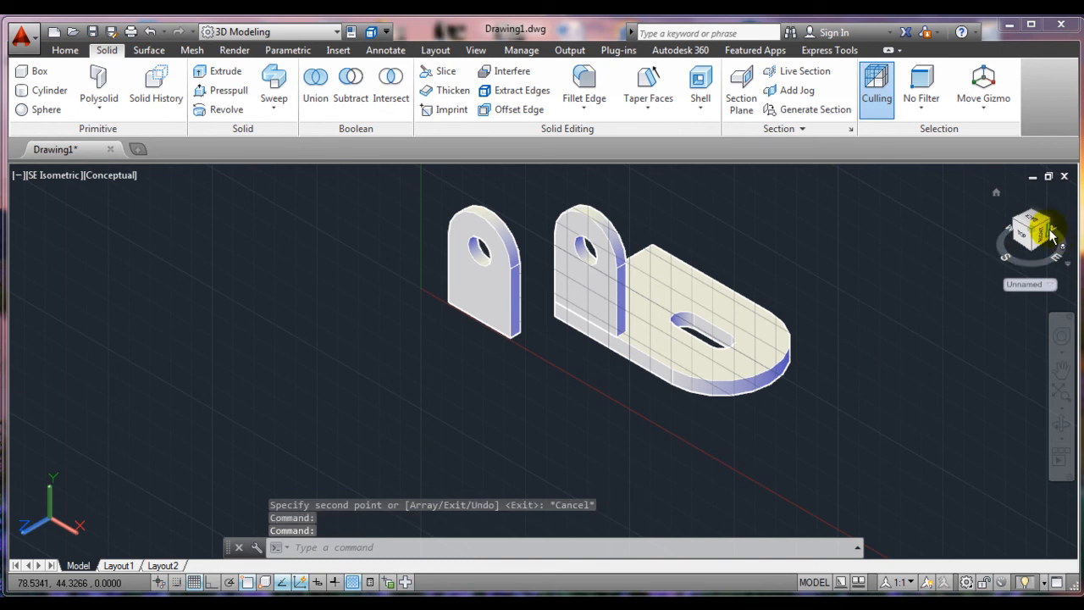
left_click(1052, 236)
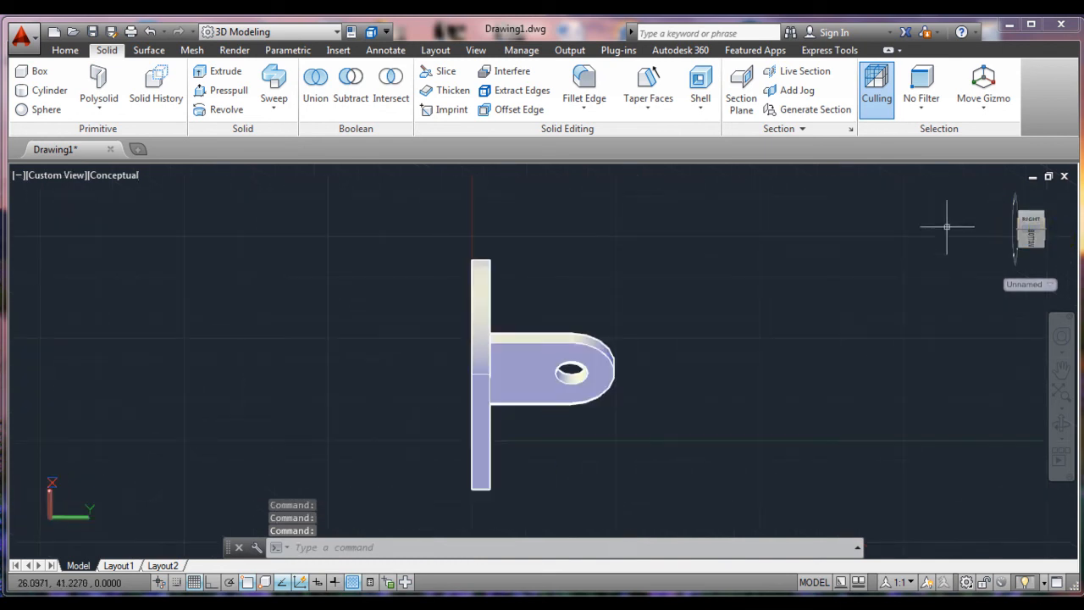
left_click(996, 197)
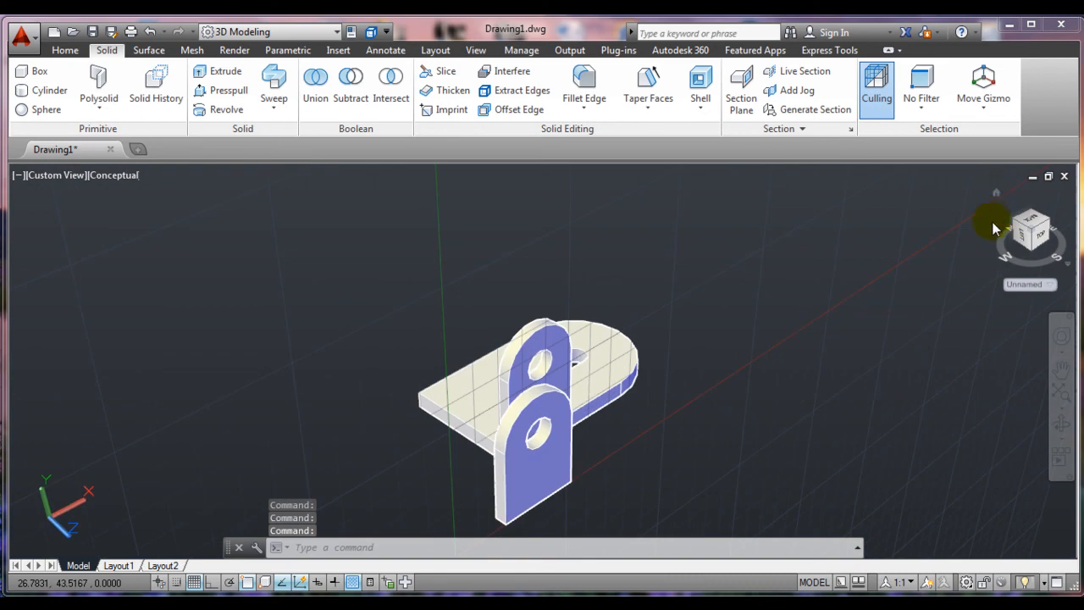
type("o")
key("Return")
left_click(575, 512)
left_click(485, 509)
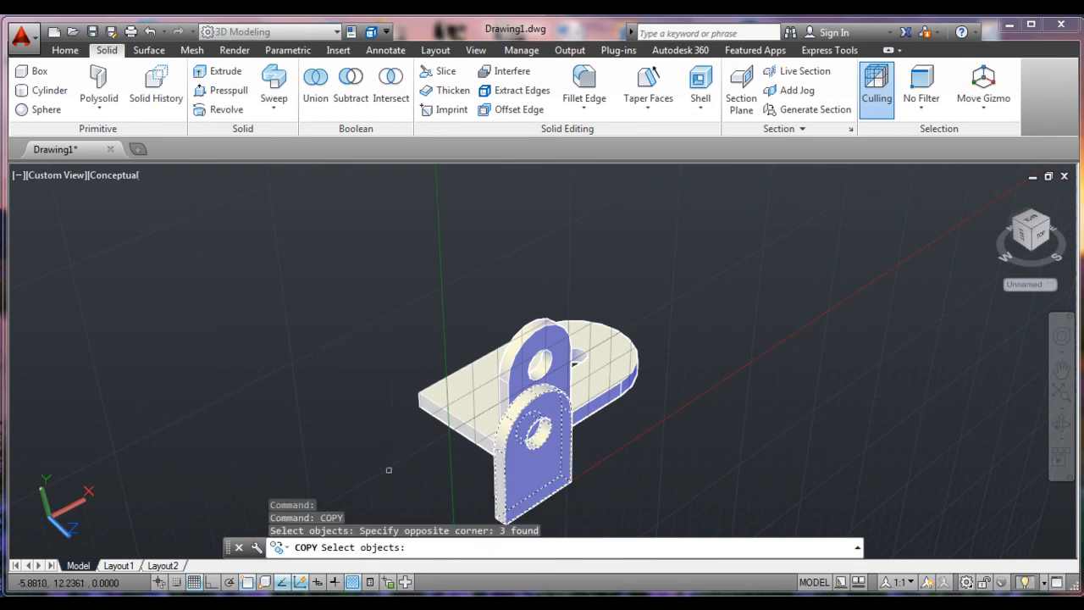
key("Return")
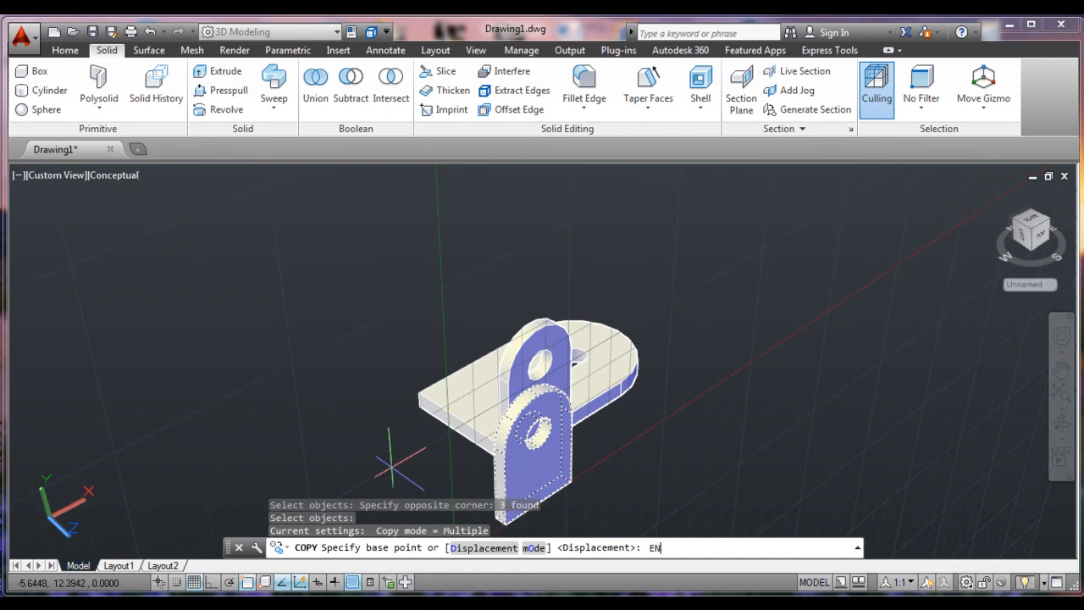
key("Return")
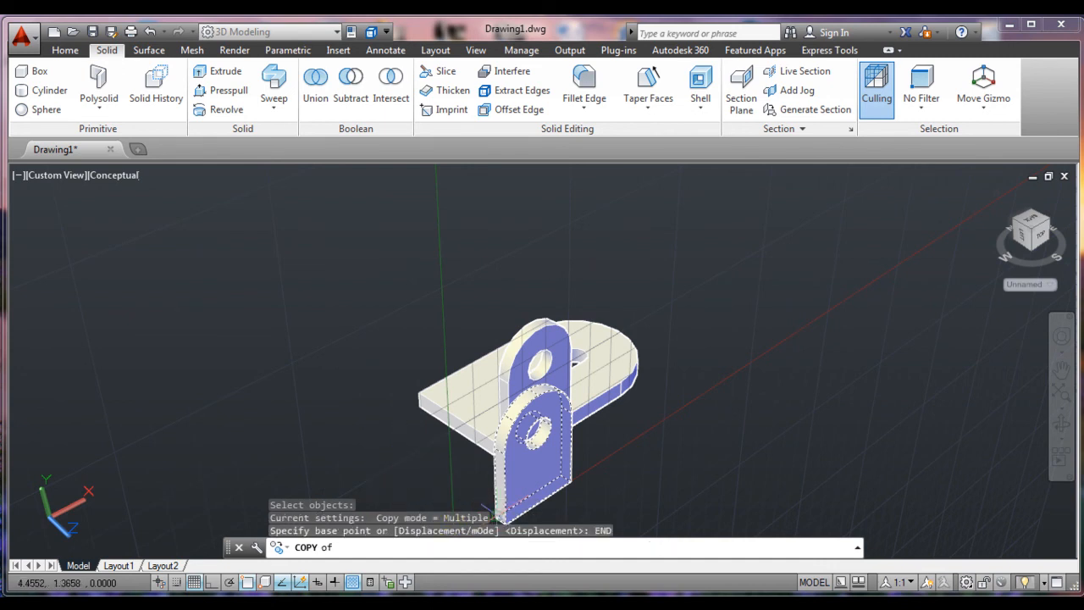
left_click(499, 515)
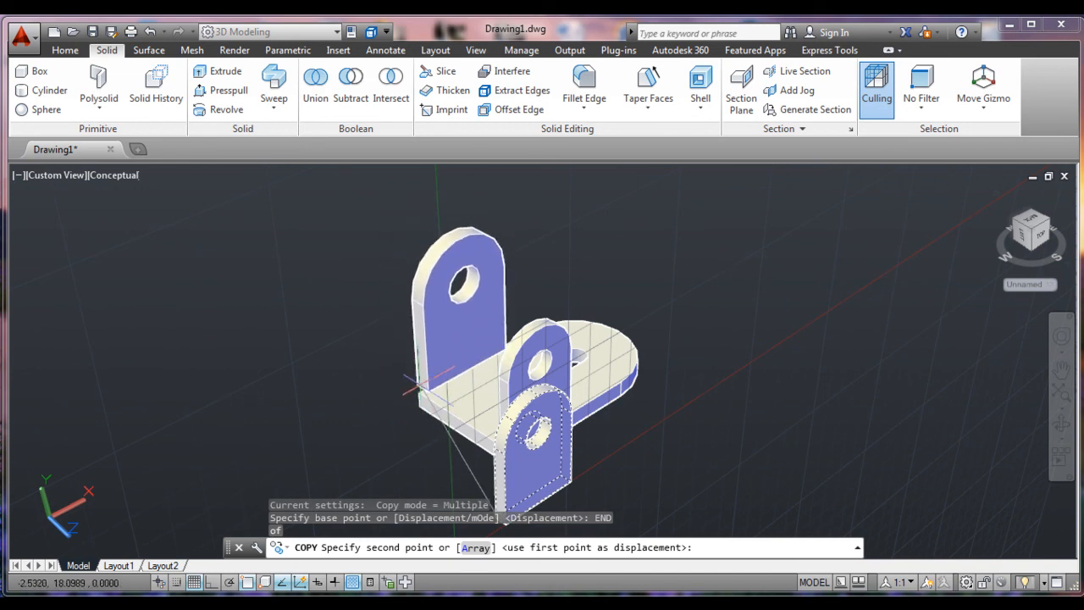
left_click(418, 392)
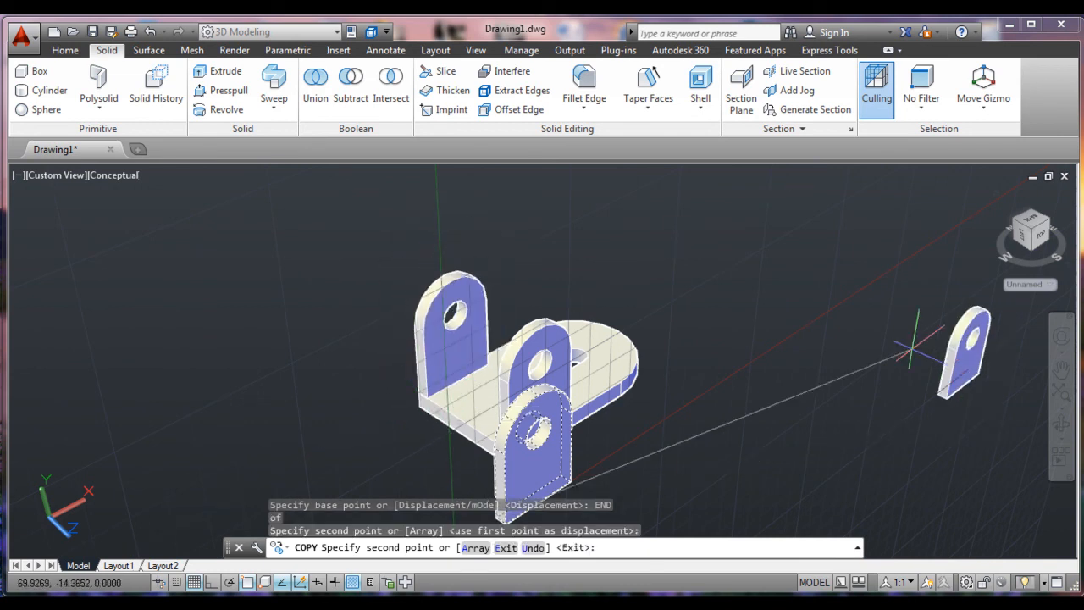
key("Escape")
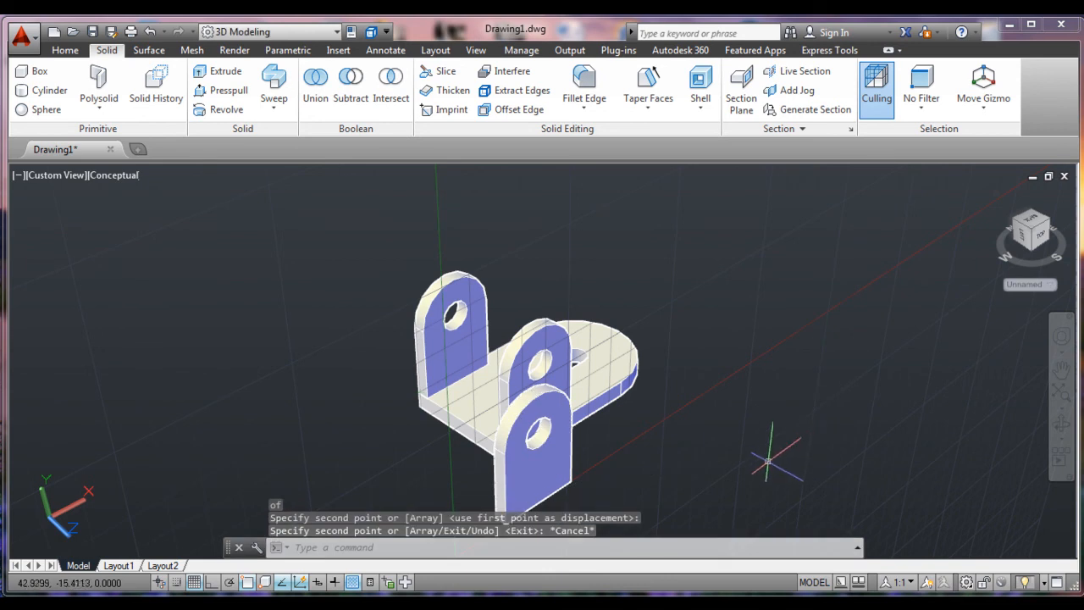
Erase the original pierced upright standing beside the base plate.
type("e")
key("Return")
left_click(601, 471)
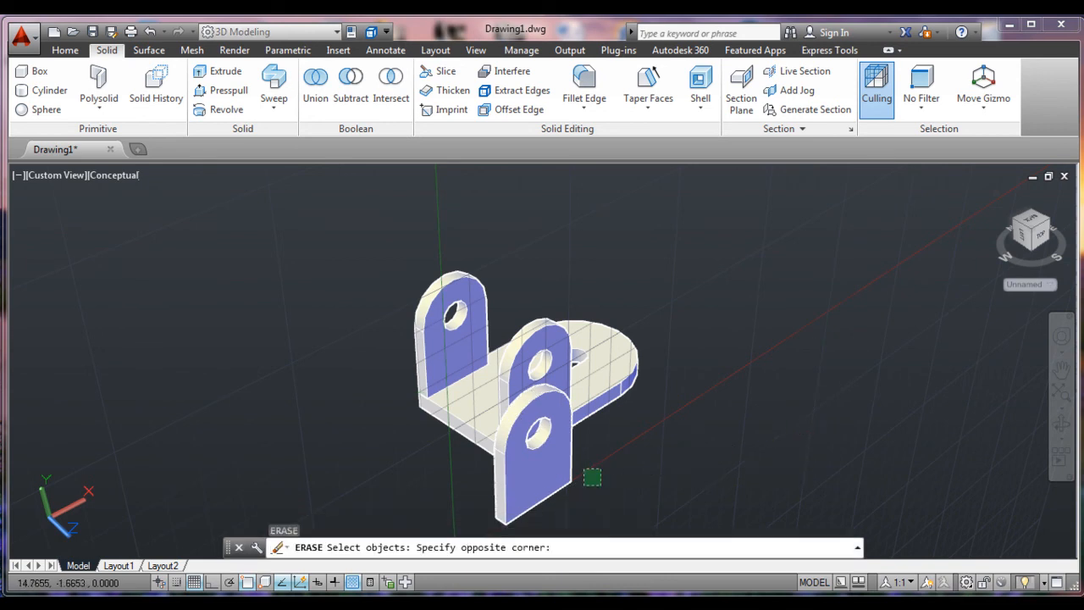
left_click(561, 498)
key("Return")
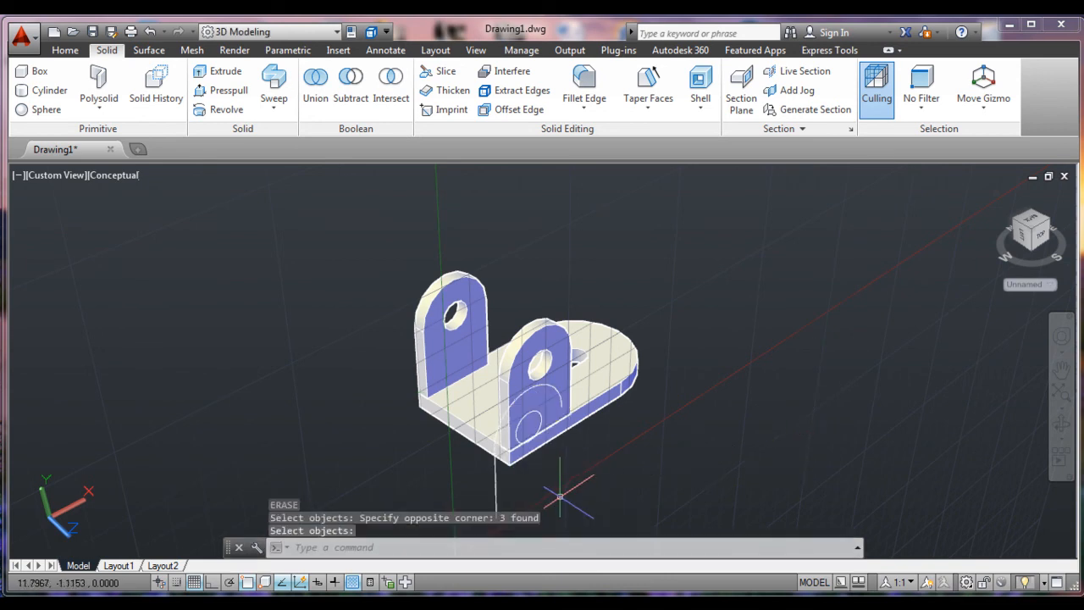
Erase the leftover profile line, arc and small circle of the original upright.
middle_click(706, 326)
middle_click(706, 326)
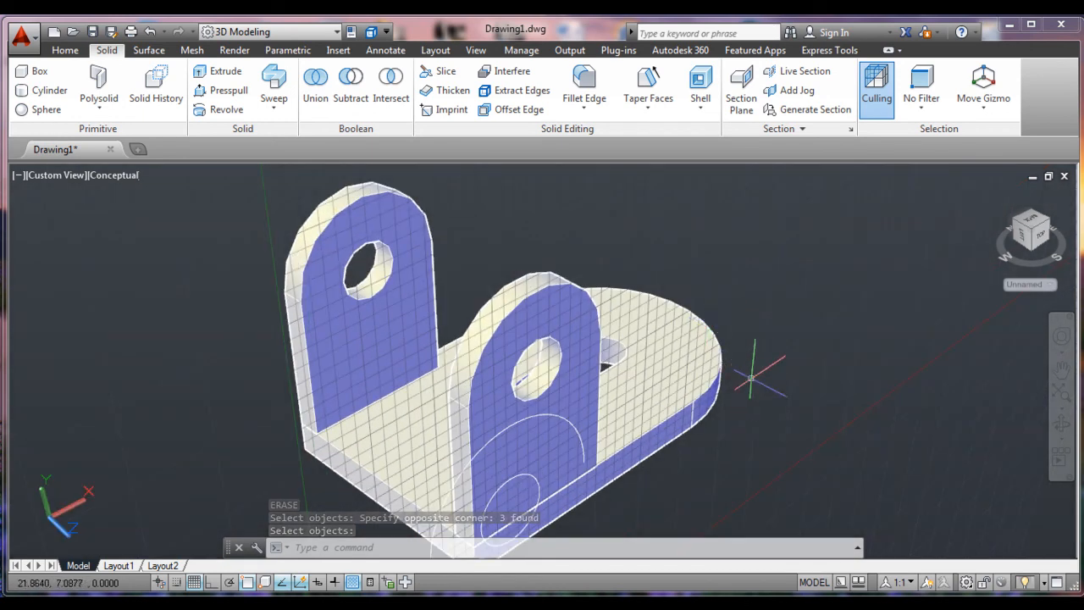
scroll(756, 365, "down", 5)
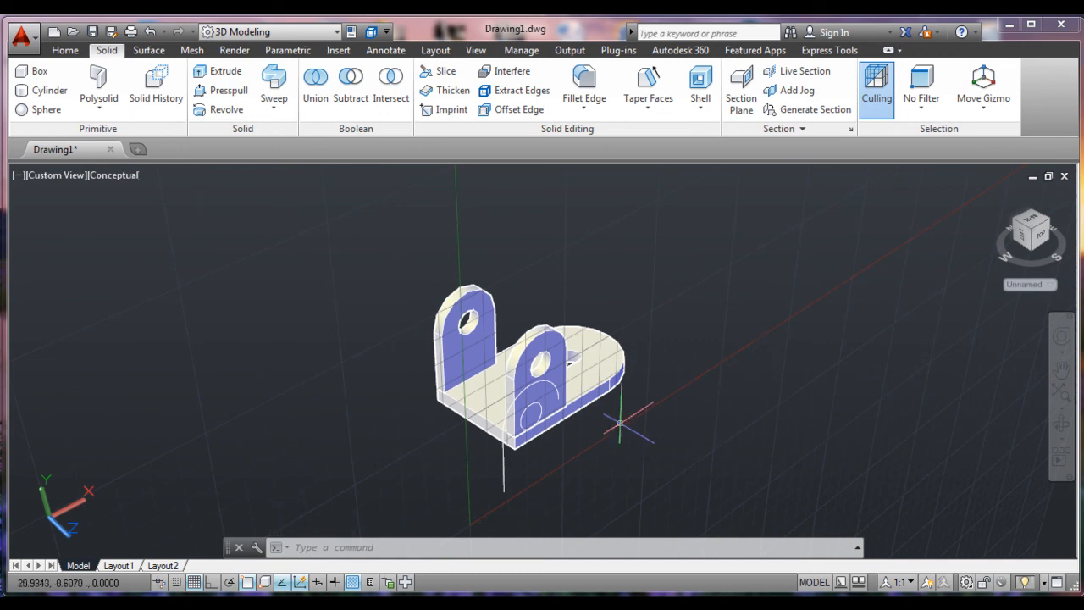
type("E")
key("Return")
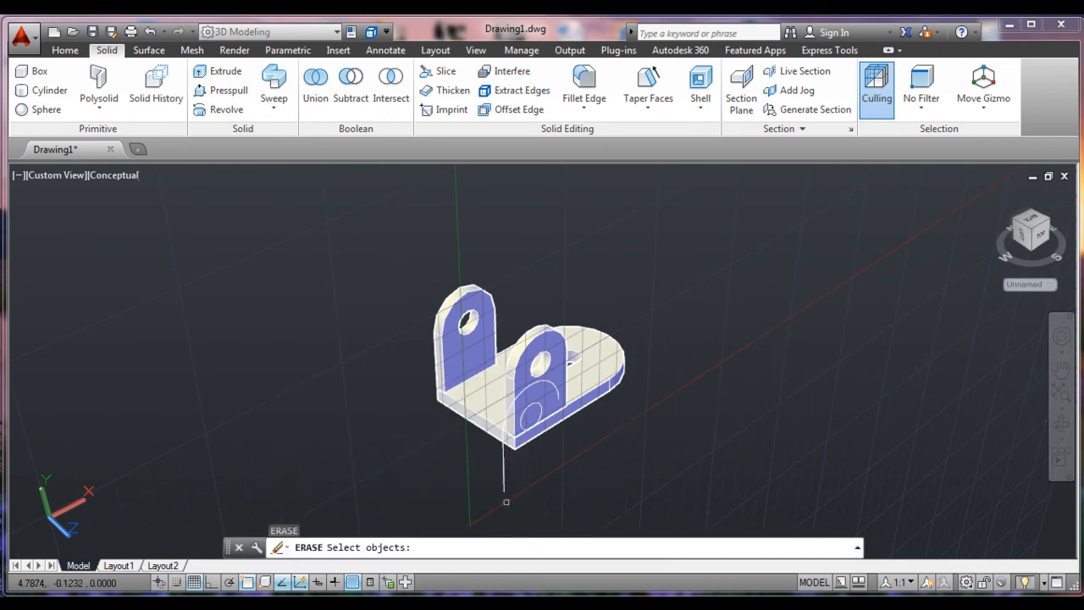
left_click(508, 478)
left_click(491, 489)
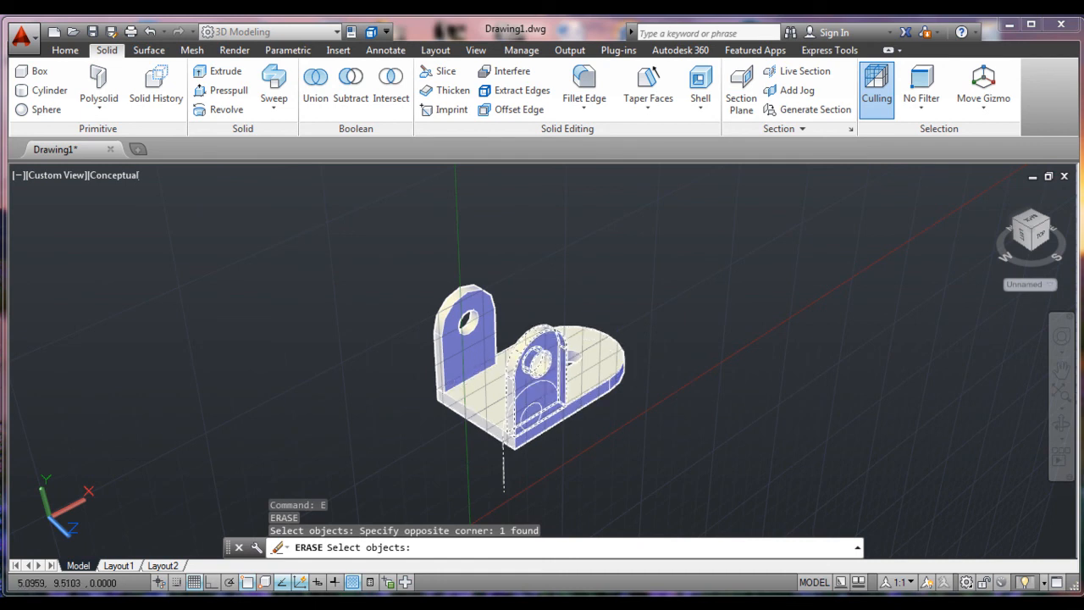
left_click(532, 384)
key("Return")
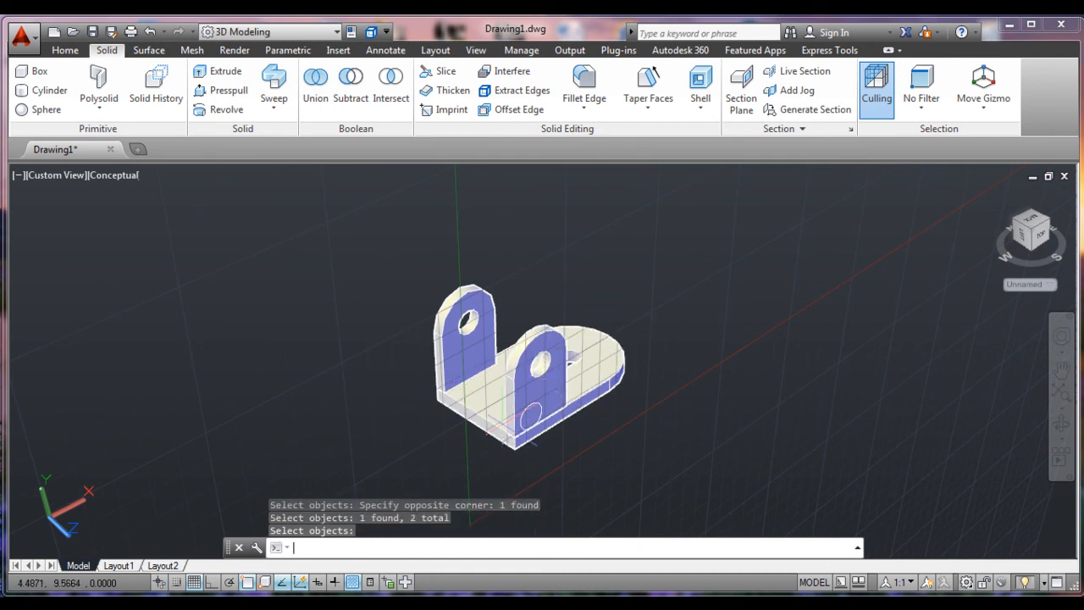
scroll(538, 410, "up", 4)
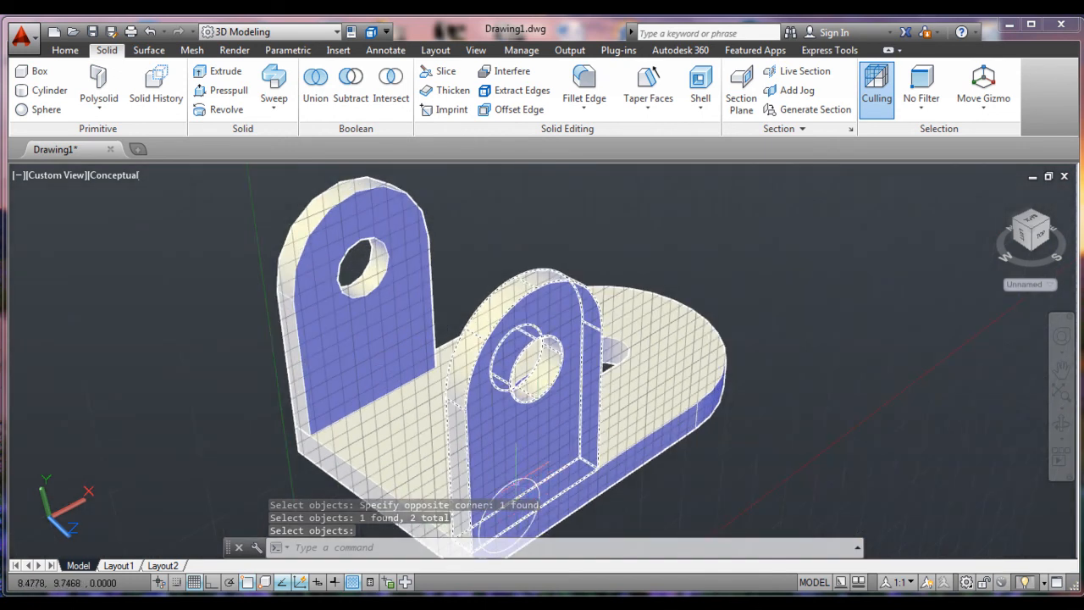
left_click(509, 484)
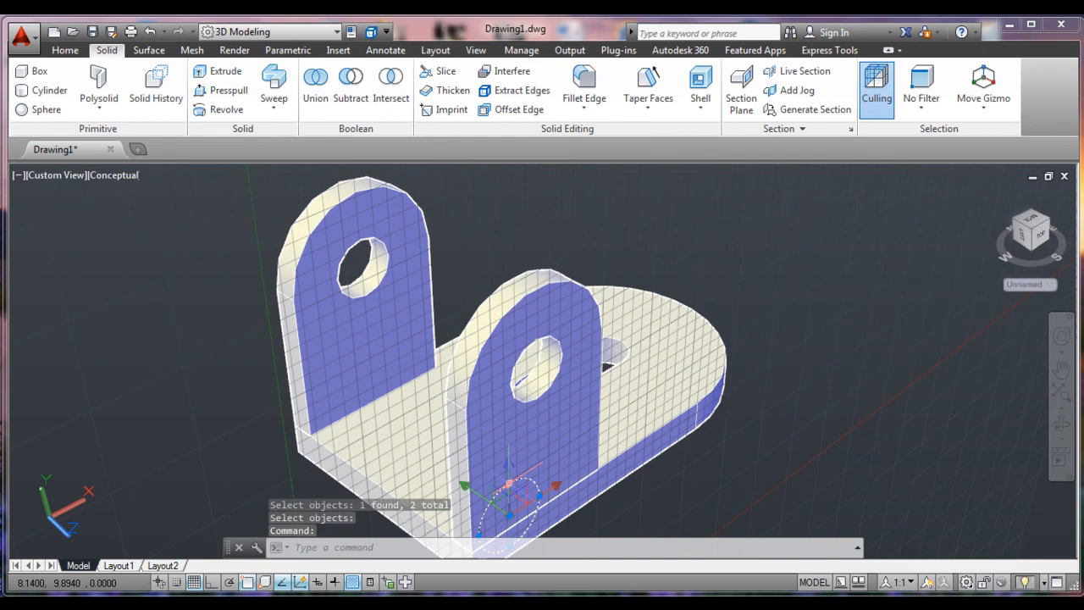
key("Delete")
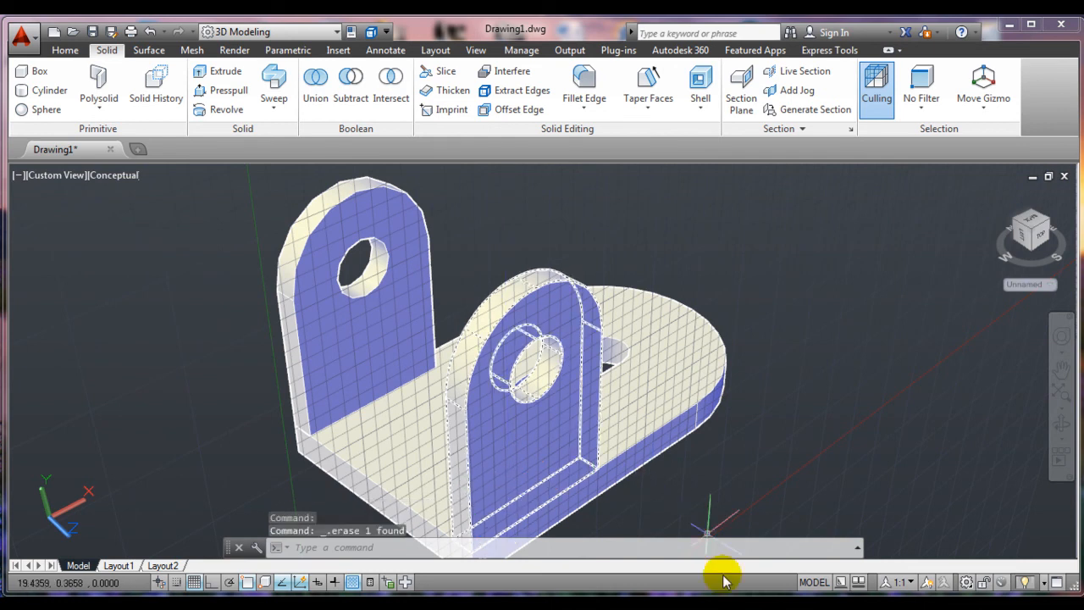
Union the two uprights and the slotted base plate into one solid.
scroll(725, 570, "down", 2)
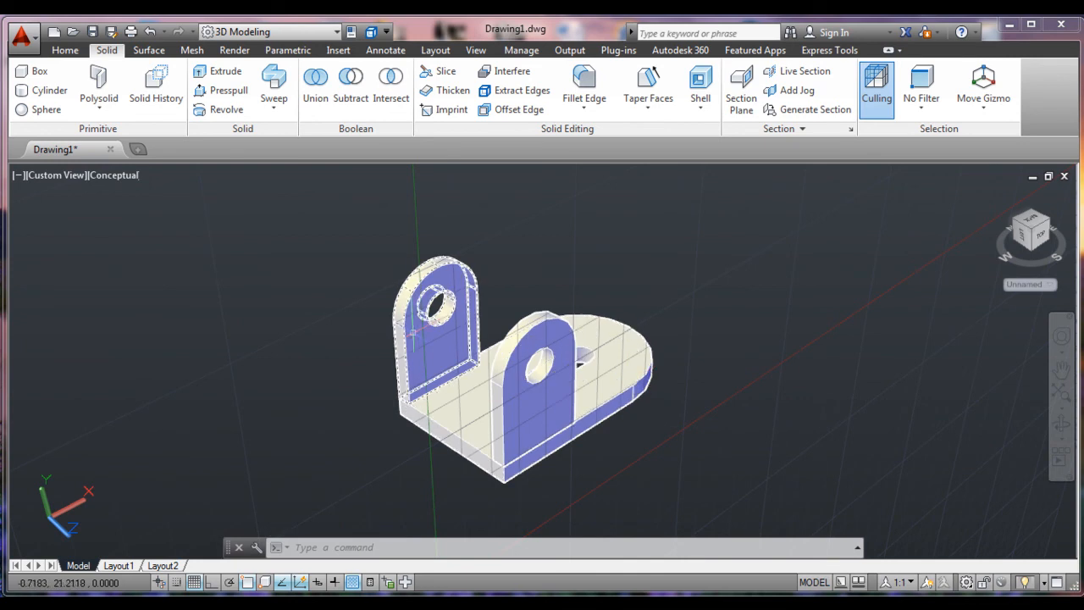
left_click(306, 76)
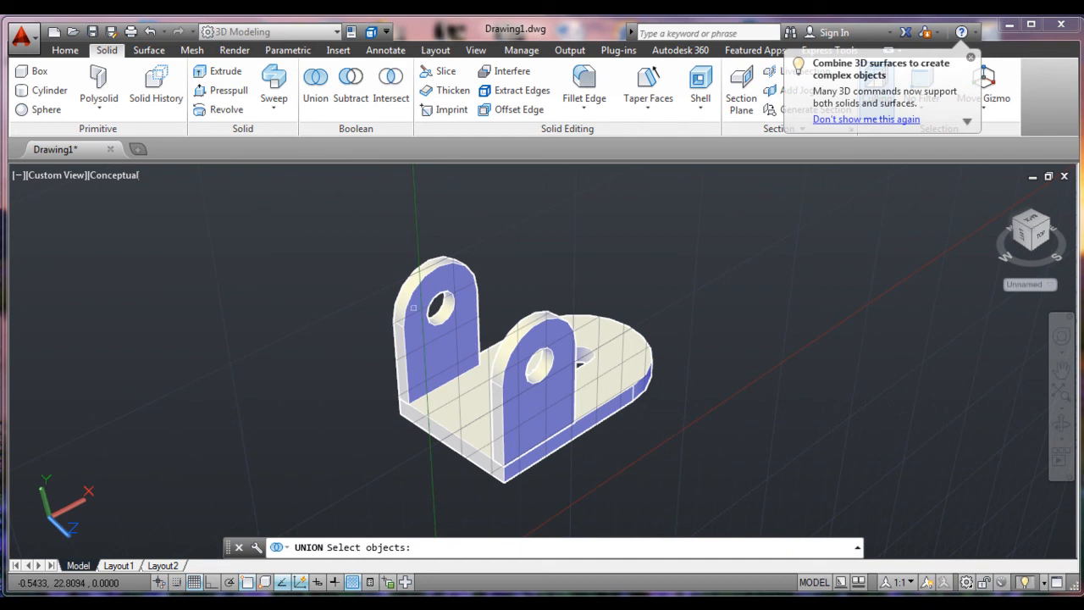
left_click(448, 362)
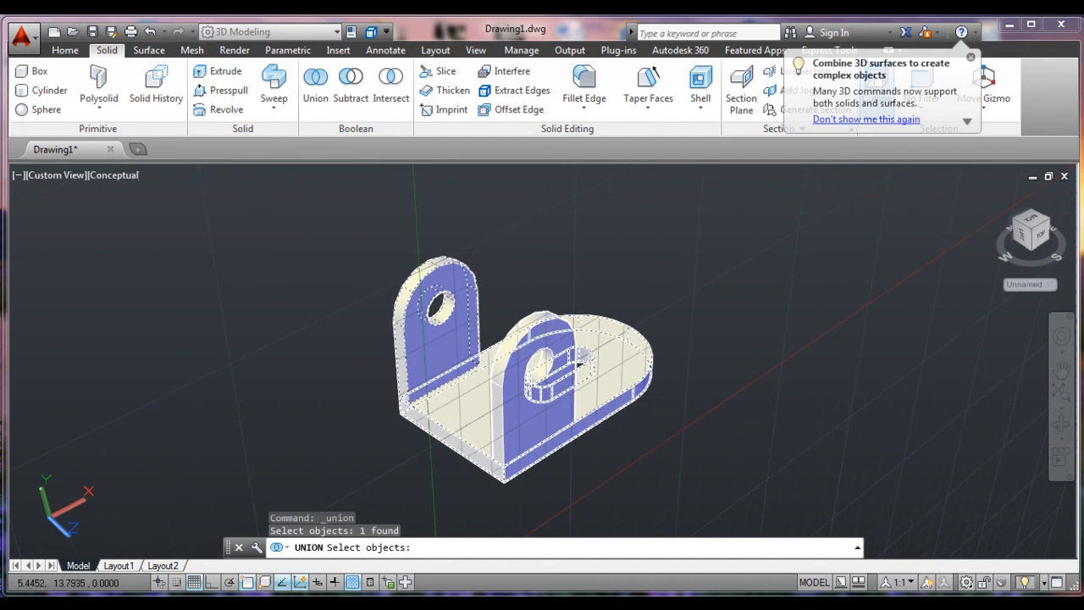
left_click(581, 360)
left_click(518, 414)
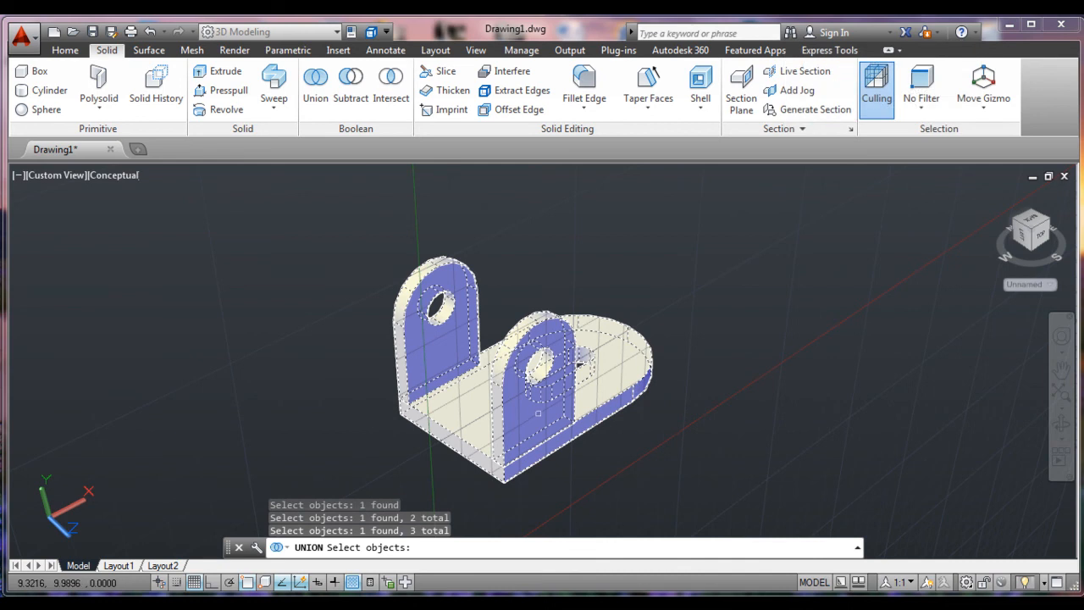
key("Return")
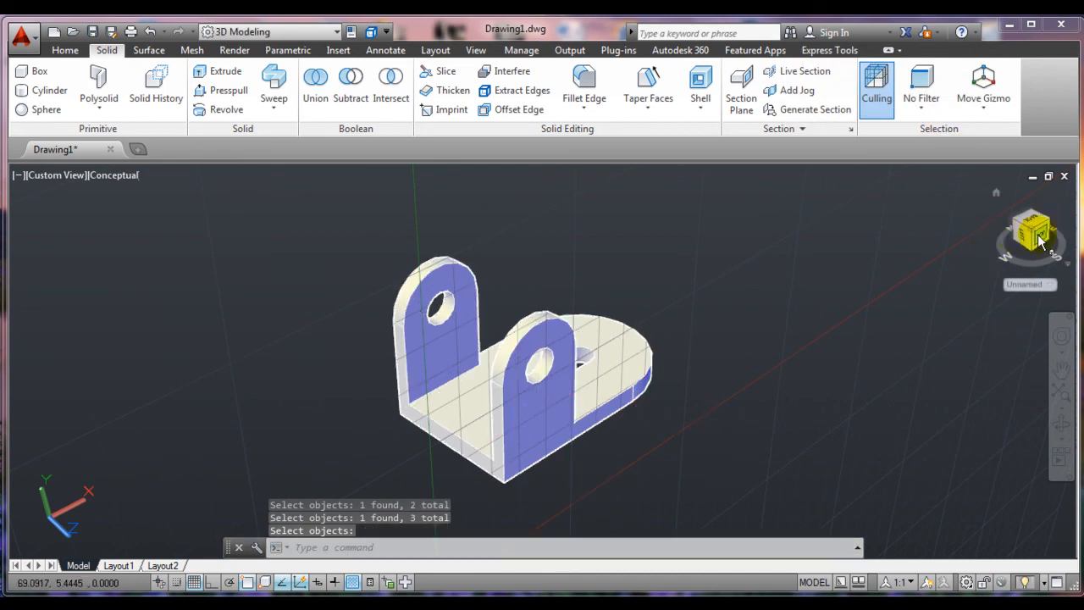
Examine the joined bracket from several sides, including its underside and slotted face, and return to the home view.
left_click(1034, 244)
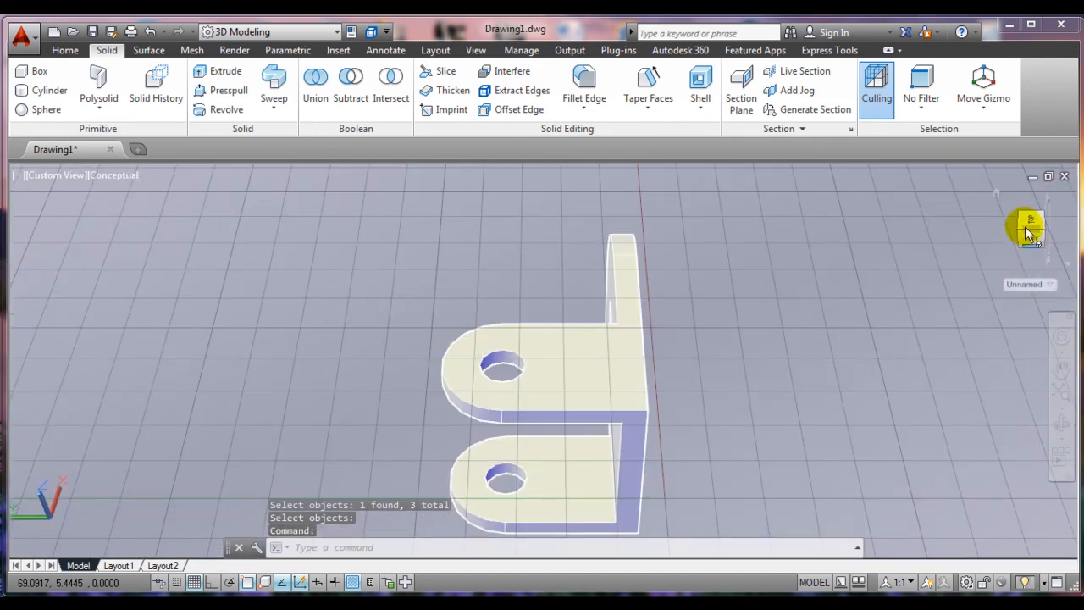
left_click(996, 194)
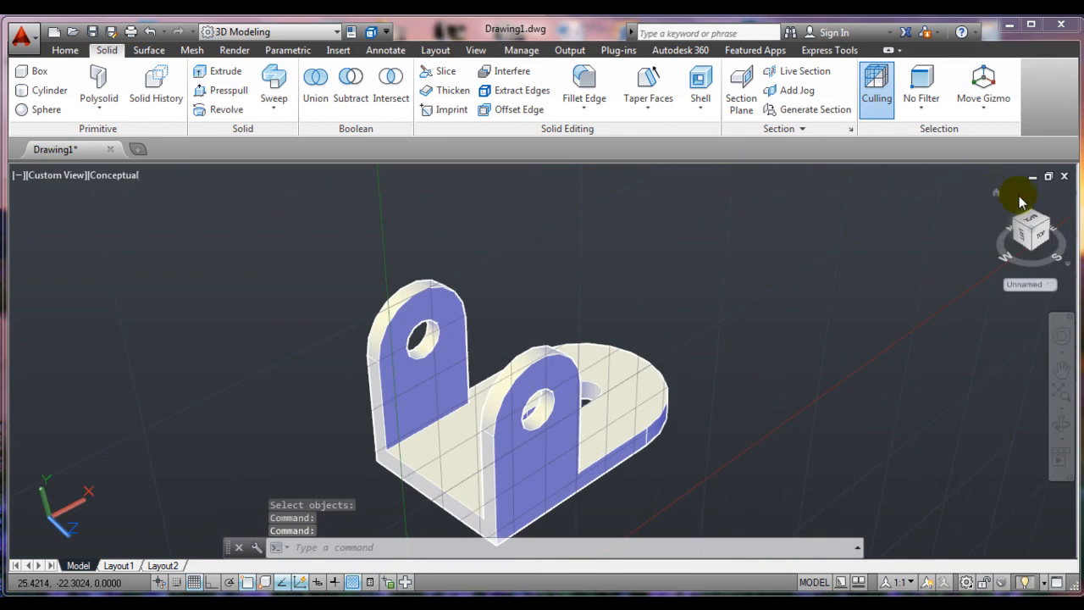
left_click(1053, 237)
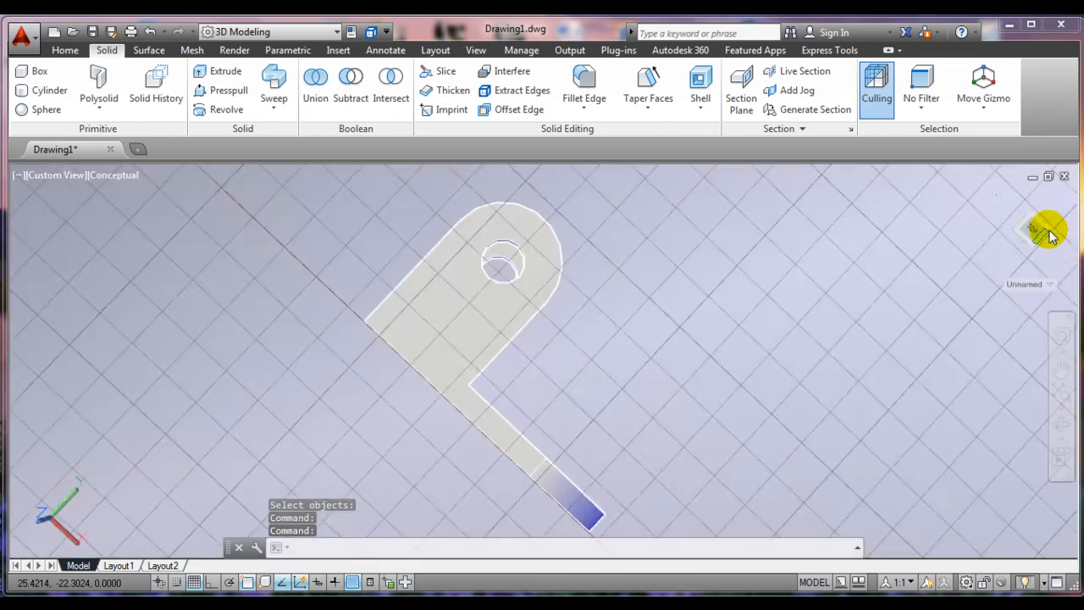
left_click(998, 193)
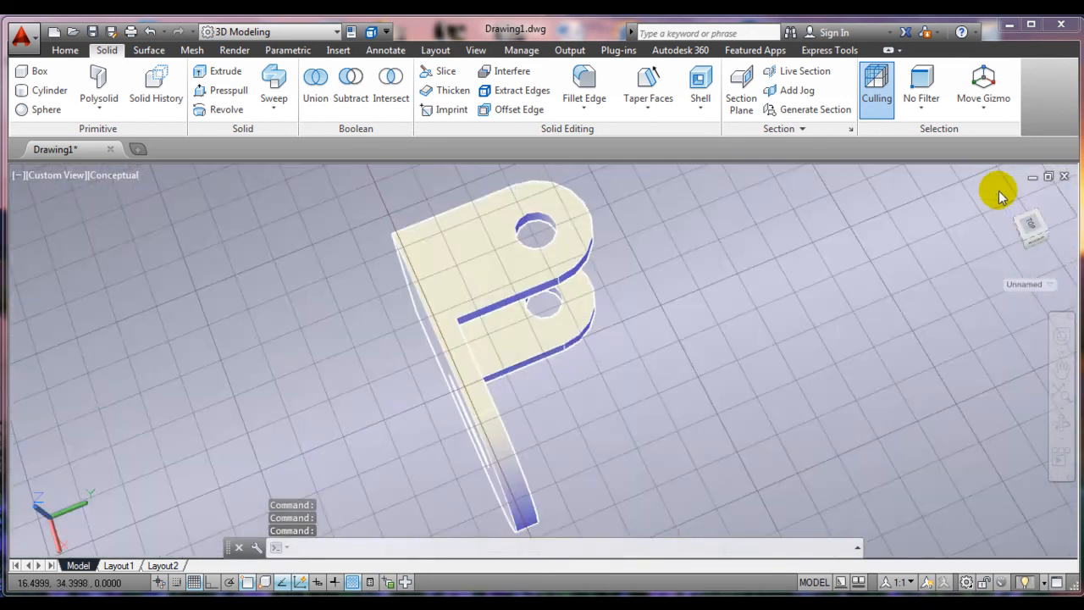
left_click(1042, 230)
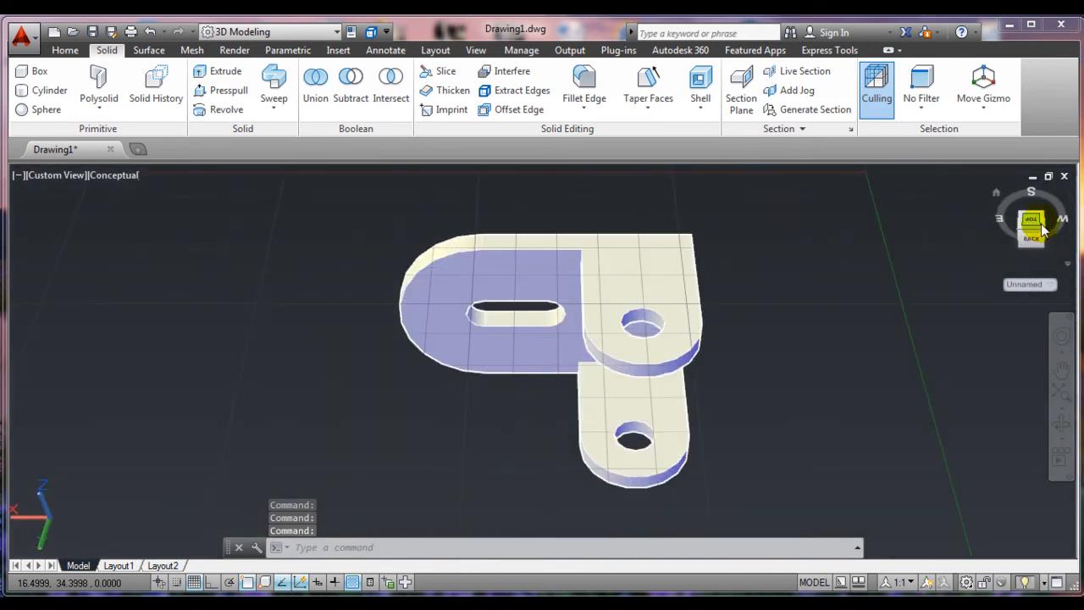
left_click(1047, 238)
left_click(1047, 237)
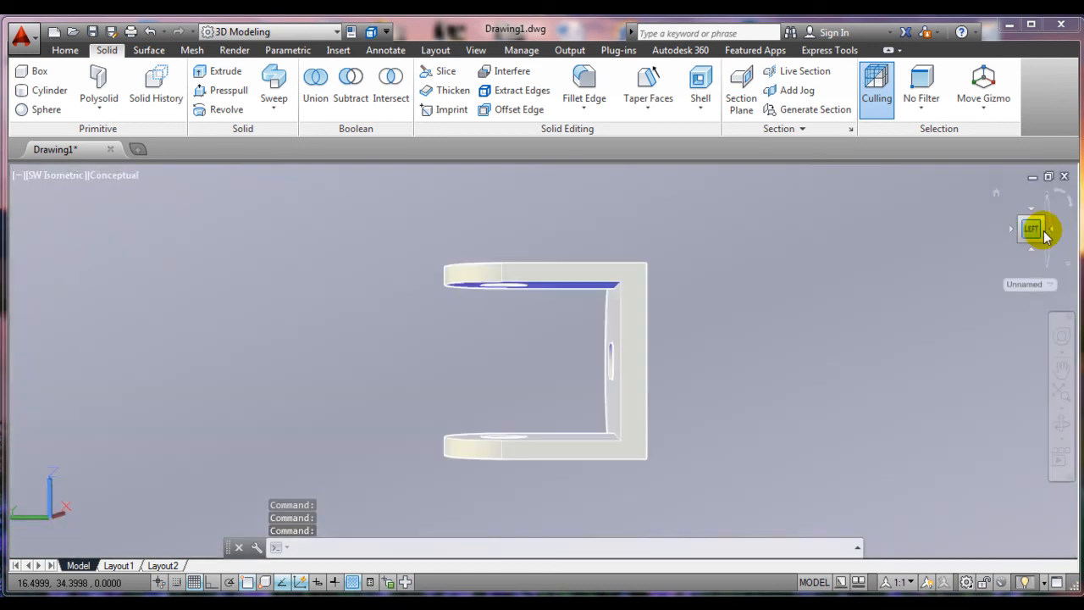
left_click(1047, 237)
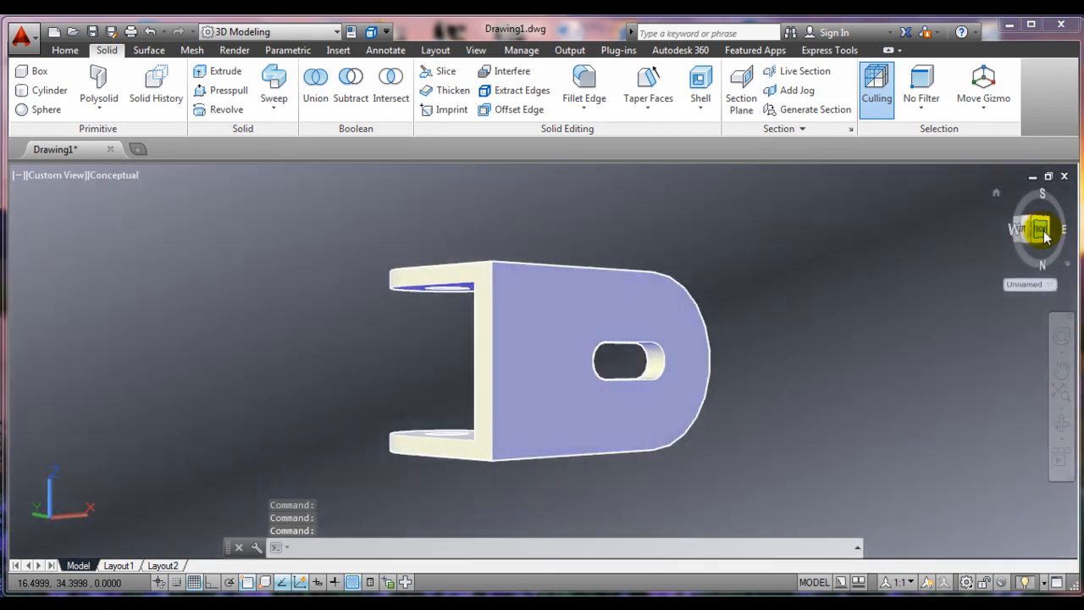
left_click(1047, 237)
left_click(1047, 237)
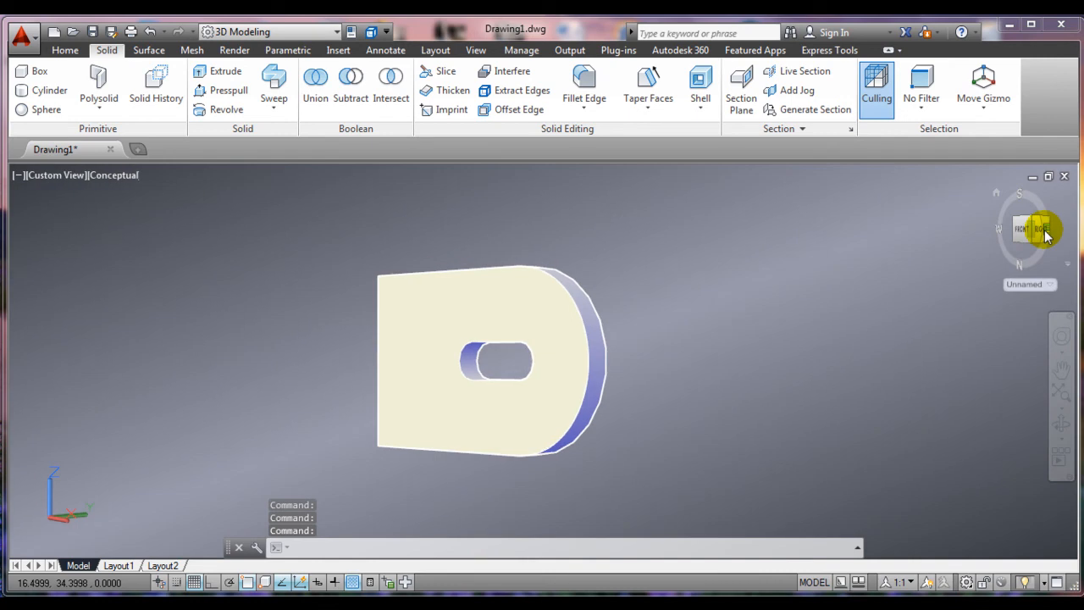
left_click(1047, 238)
left_click(1031, 217)
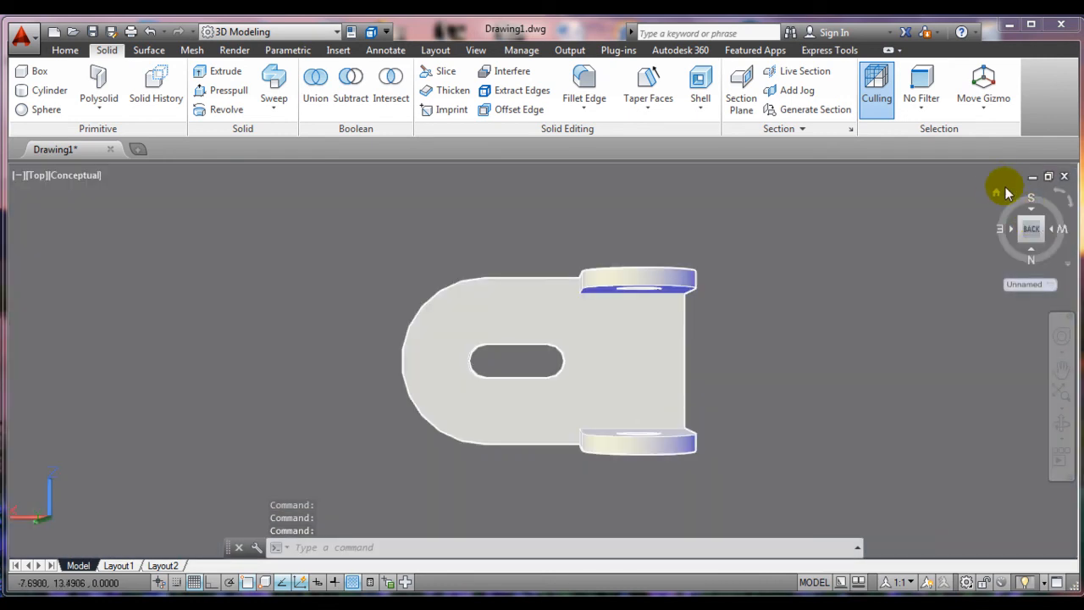
left_click(997, 193)
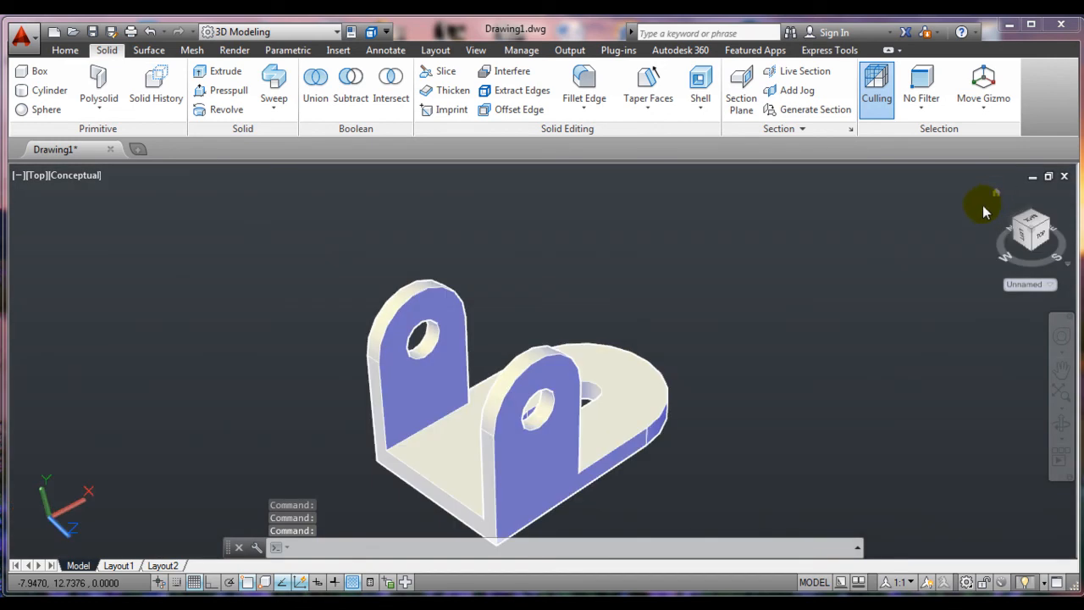